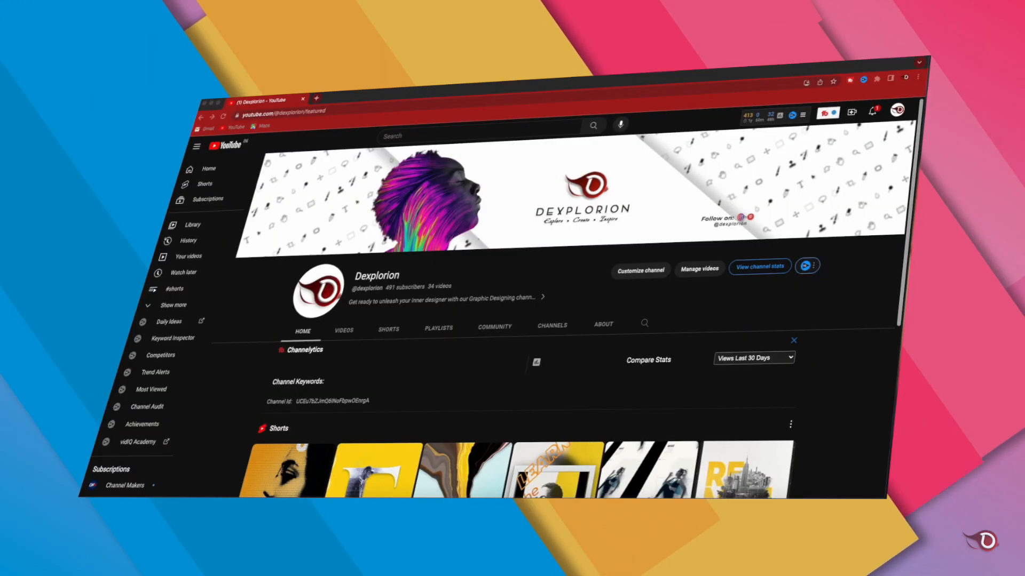
Step: Show the Dexplorion channel's uploaded videos and open the one about canvas presets in Photoshop
click(346, 331)
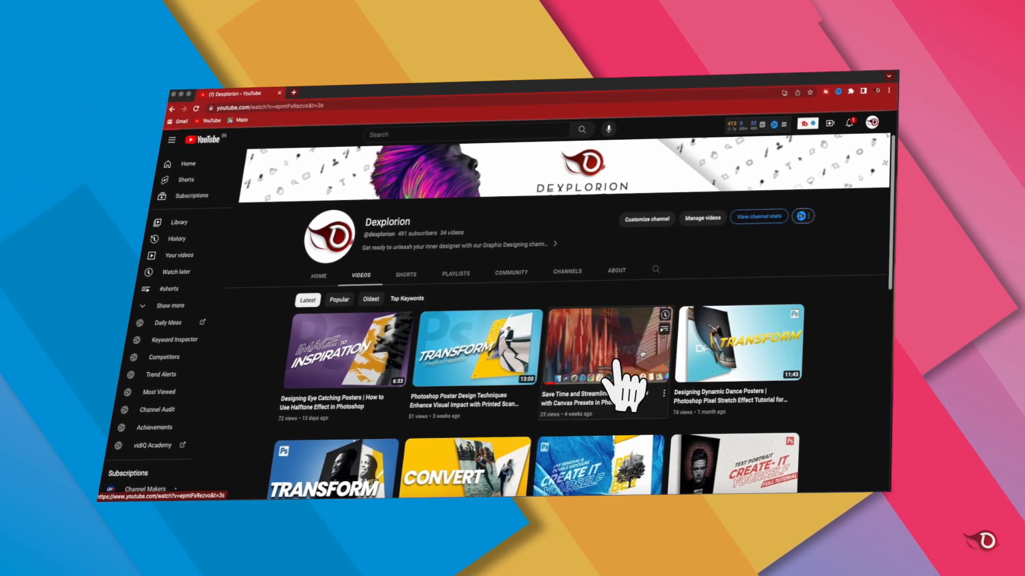
click(622, 369)
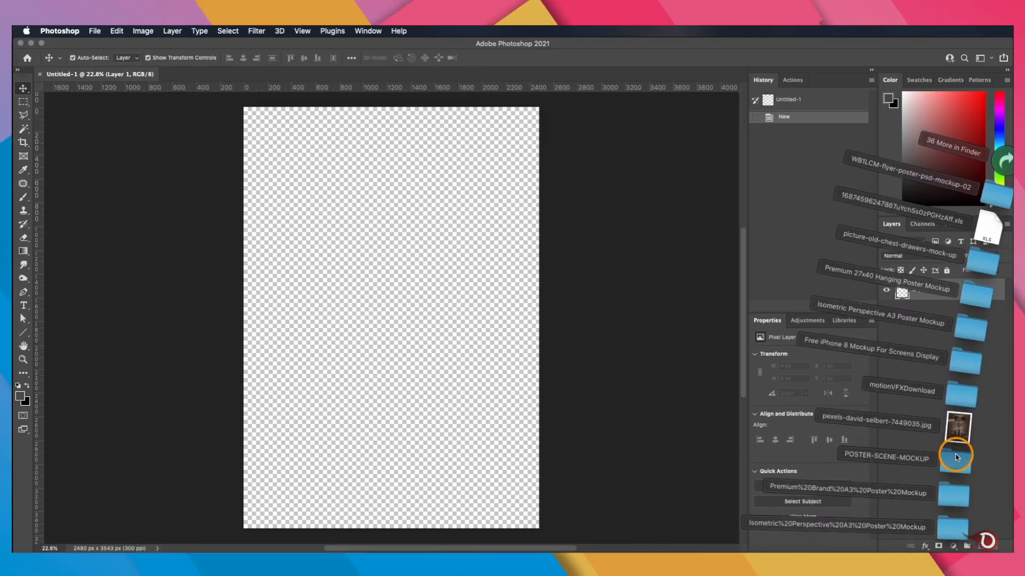
Step: Switch to Photoshop and place the downloaded wolf photo into the blank 2480 x 3543 px document
drag(955, 423, 415, 316)
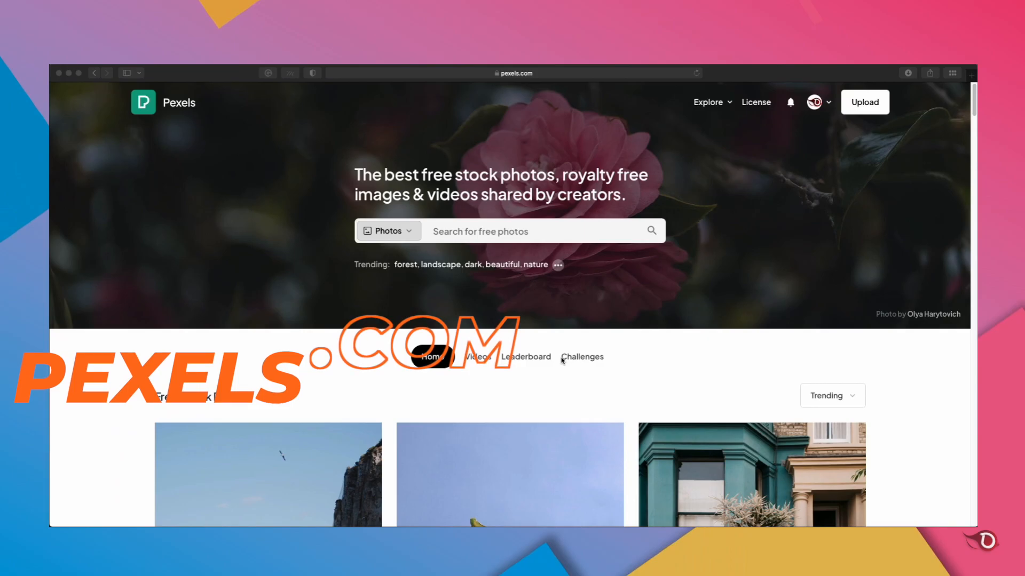
Step: Switch to the Pexels website and browse the free stock photos on its home page
scroll(513, 360, down, 15)
scroll(561, 360, down, 20)
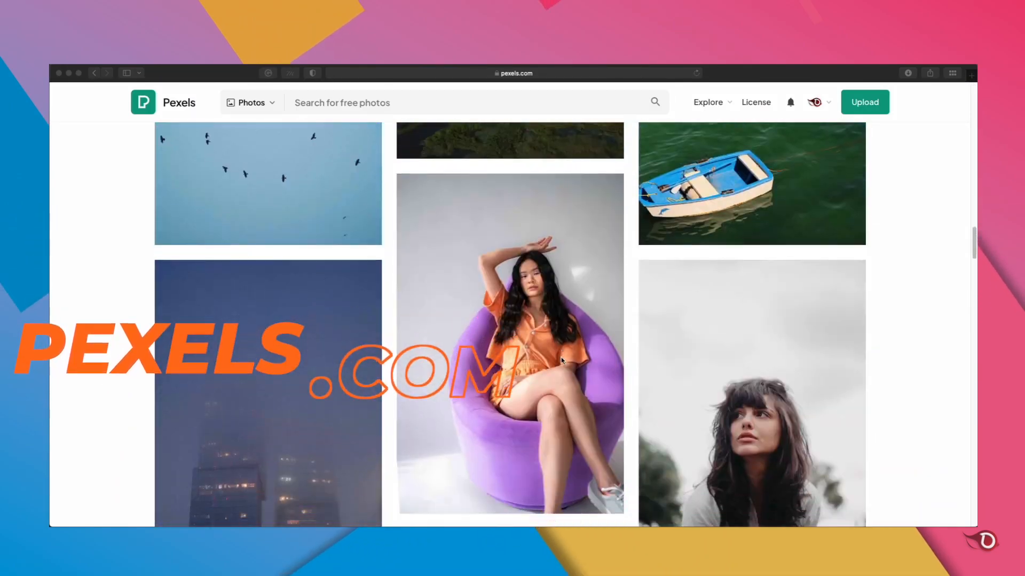
scroll(562, 357, up, 15)
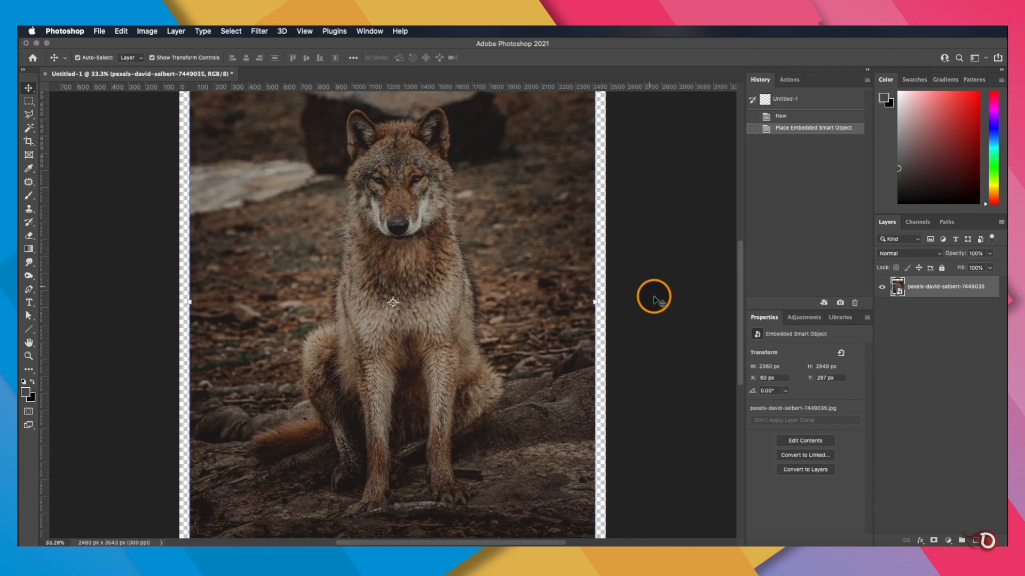
Step: Apply a Levels adjustment to the wolf photo, with the white input level at 149 and the black input level slightly raised
click(157, 33)
mouse_move(163, 59)
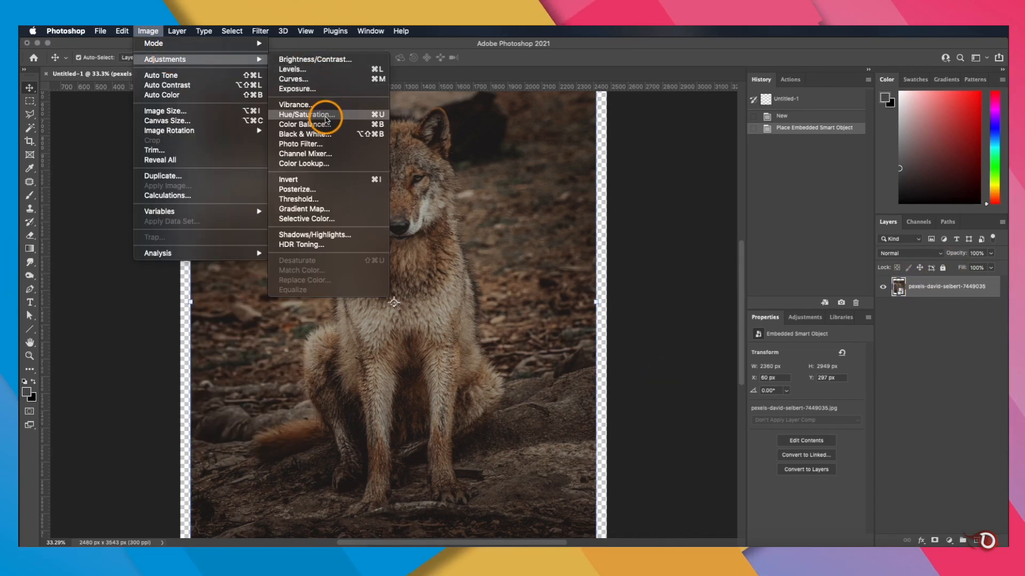
click(331, 69)
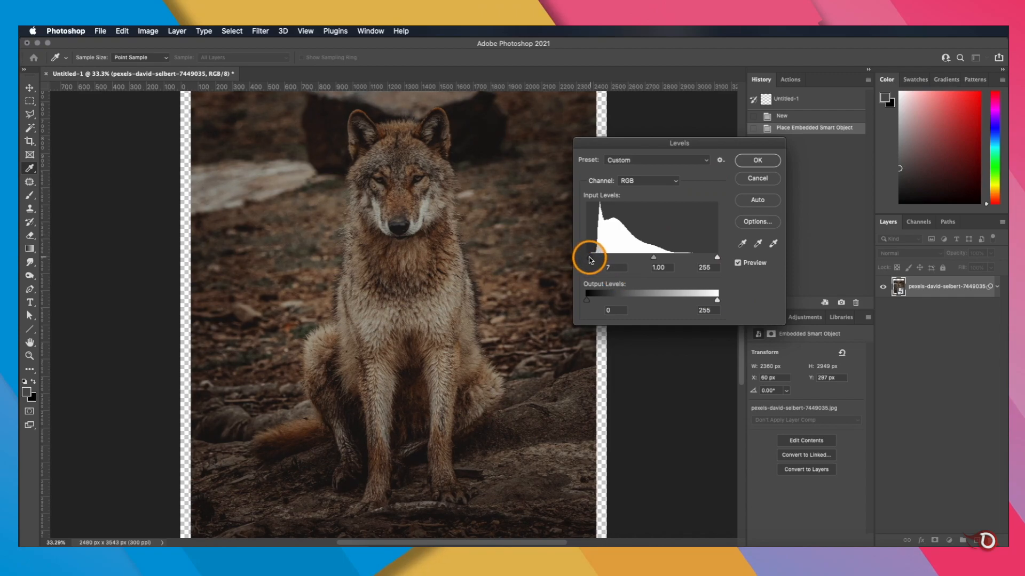
drag(717, 257, 640, 258)
drag(588, 259, 587, 259)
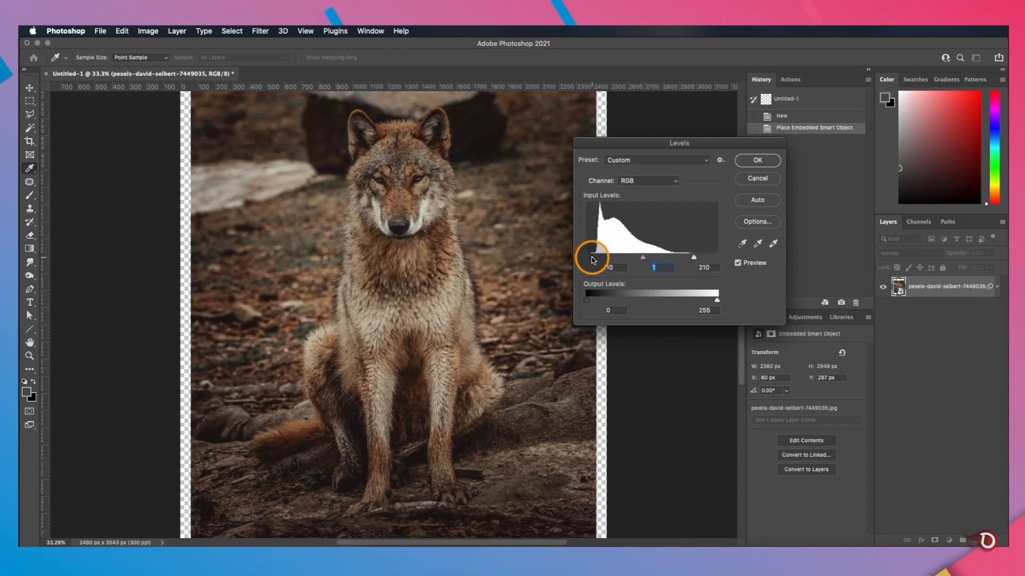
drag(692, 257, 664, 259)
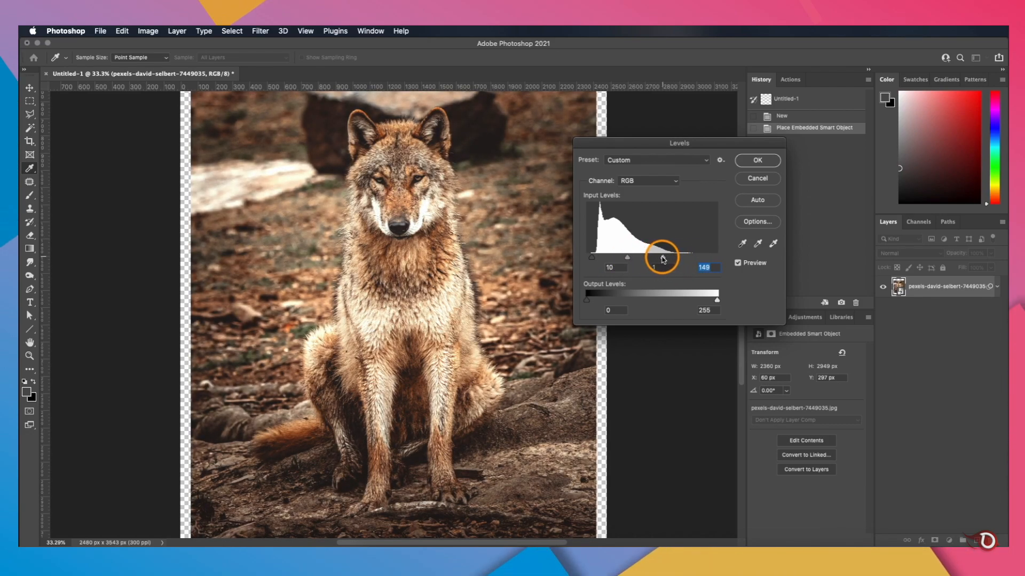
drag(591, 258, 594, 258)
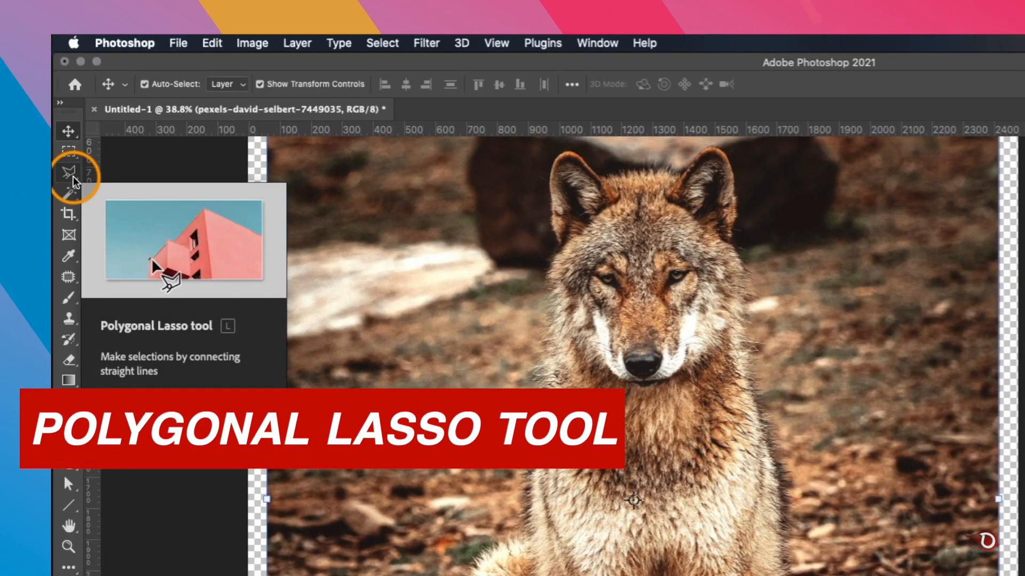
Step: Outline the wolf's head, ears and chest with the Polygonal Lasso tool and close the selection
click(70, 172)
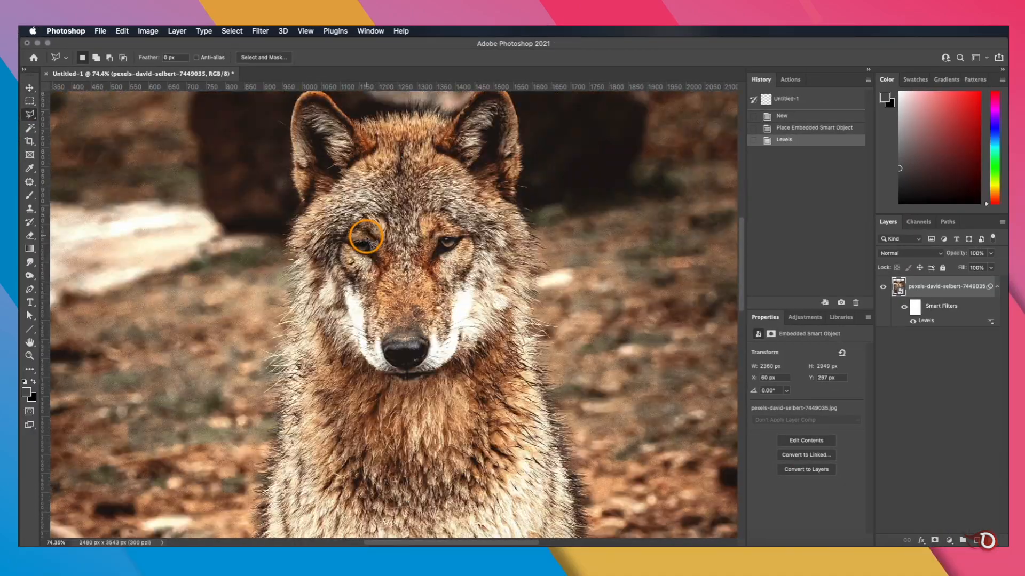
scroll(366, 237, up, 3)
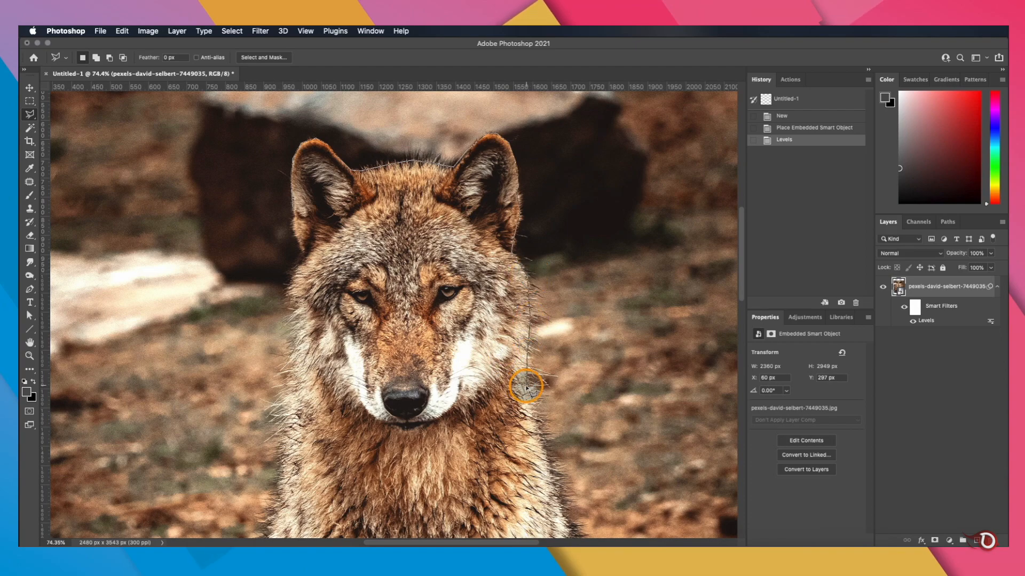
scroll(525, 387, down, 5)
click(403, 418)
click(321, 389)
click(260, 331)
click(255, 291)
drag(266, 263, 302, 414)
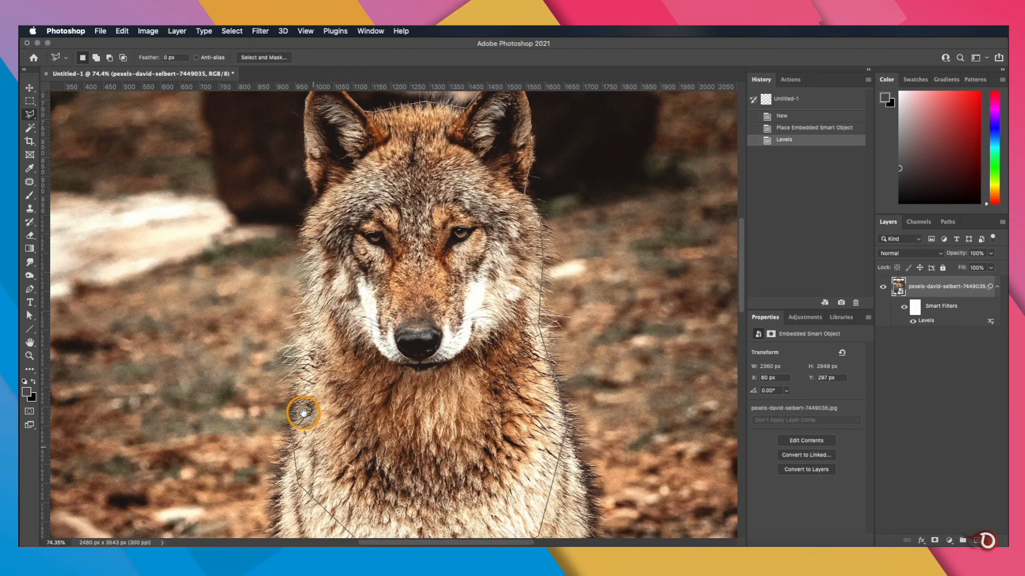
click(311, 326)
click(313, 256)
click(303, 235)
click(315, 198)
click(305, 165)
drag(304, 145, 325, 259)
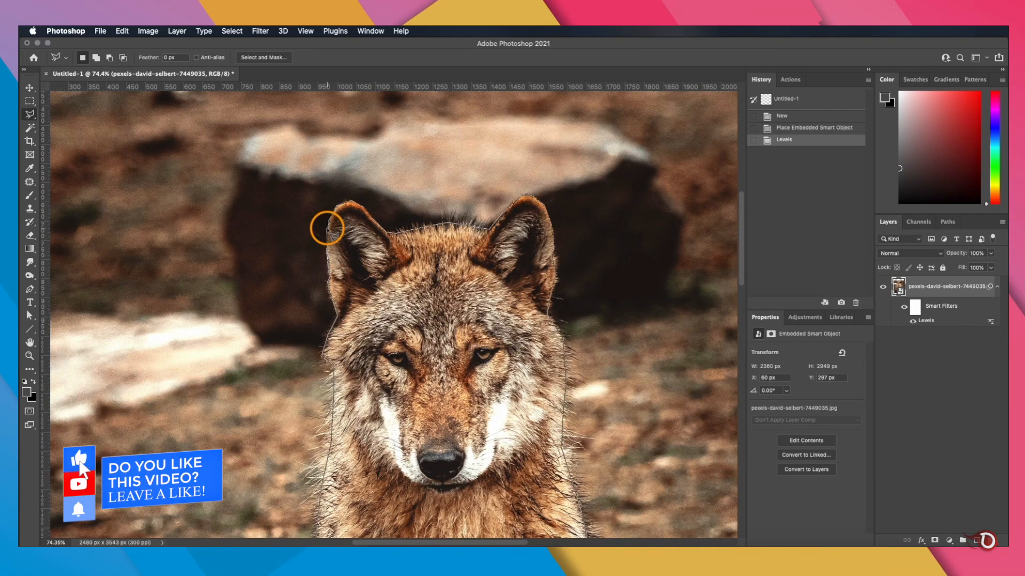
scroll(327, 226, up, 8)
scroll(308, 316, down, 2)
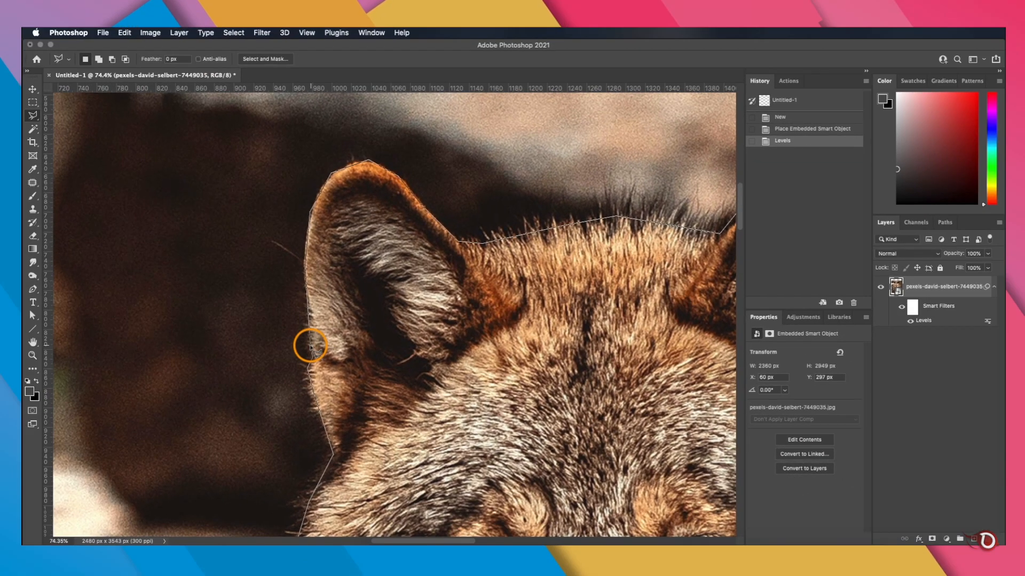
double_click(310, 347)
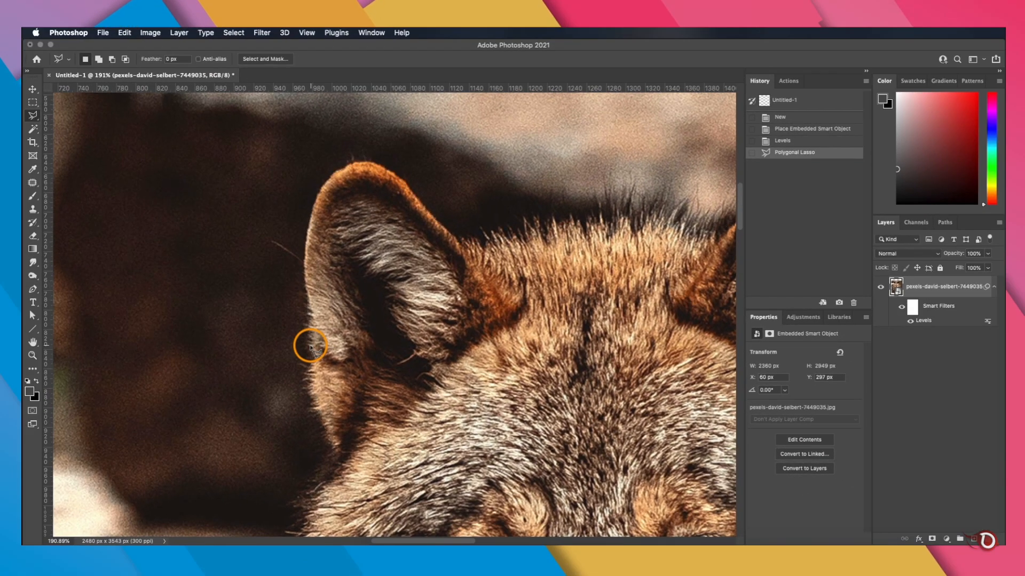
Step: Add a layer mask to the wolf photo from the selection so that the background is hidden
key(super+0)
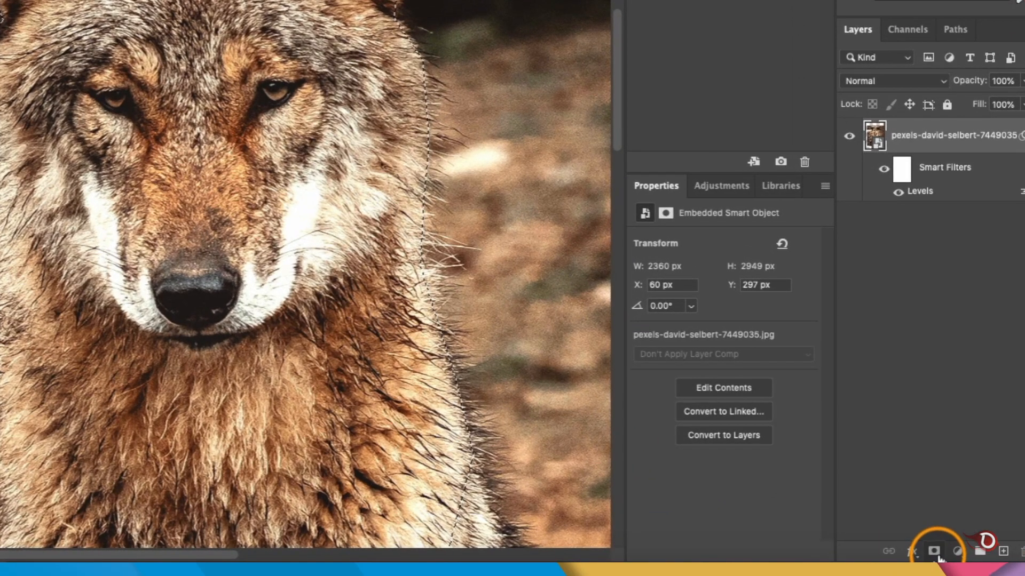
click(935, 555)
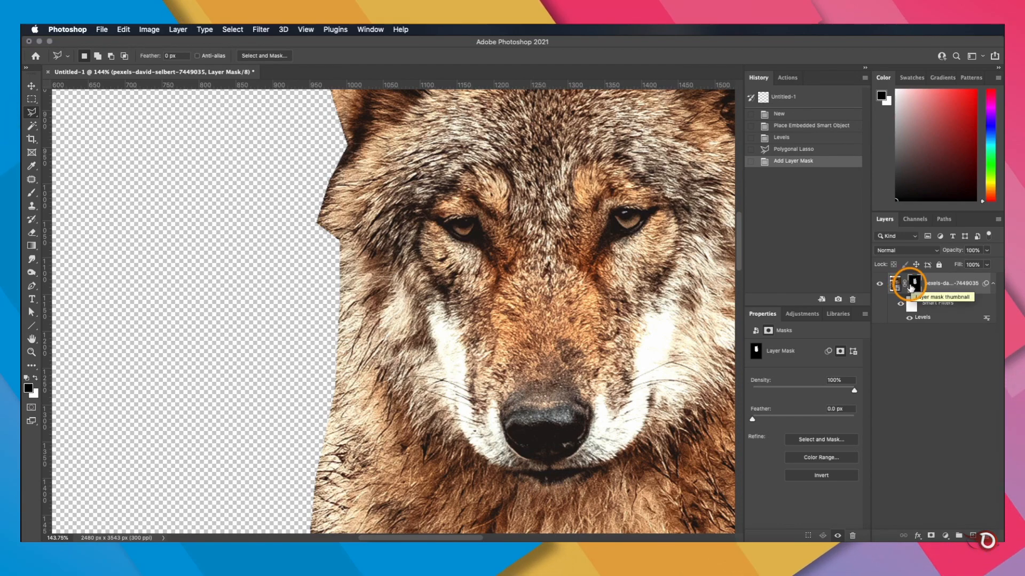
scroll(675, 313, down, 5)
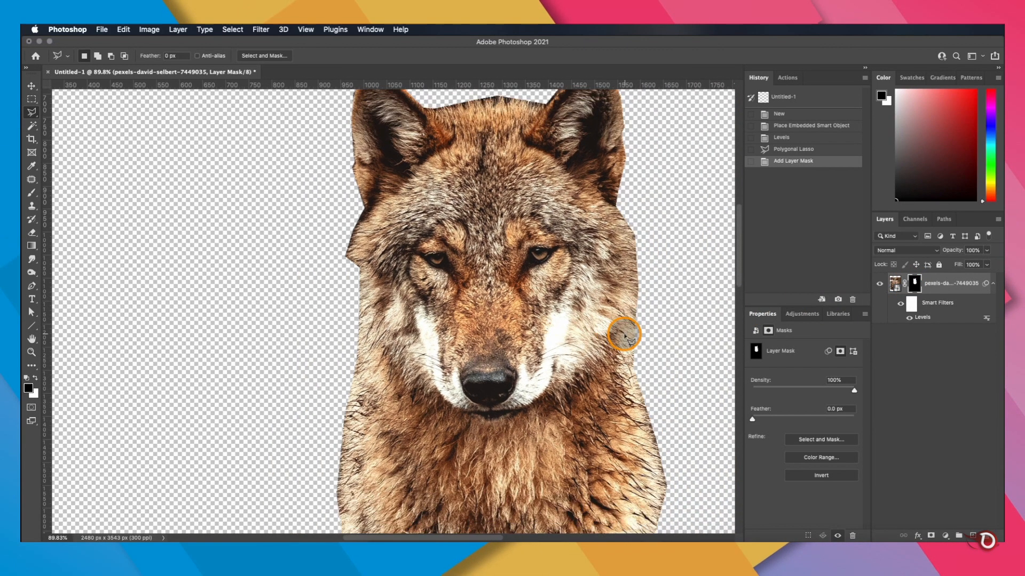
scroll(624, 335, up, 1)
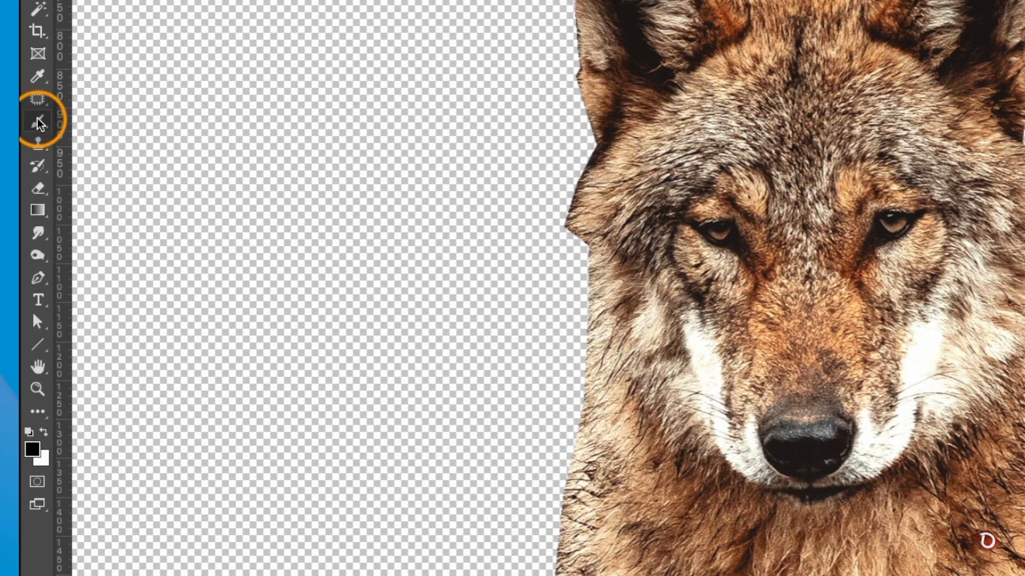
Step: Paint white on the layer mask with an 80 px brush, raising the flow to 100%, to reveal background beside the wolf's left cheek
click(40, 133)
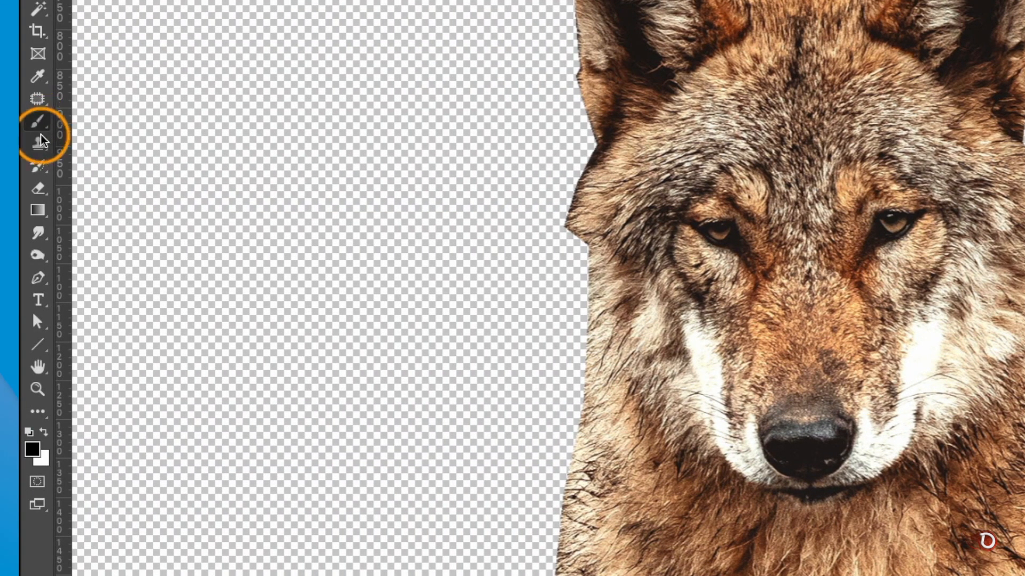
key(x)
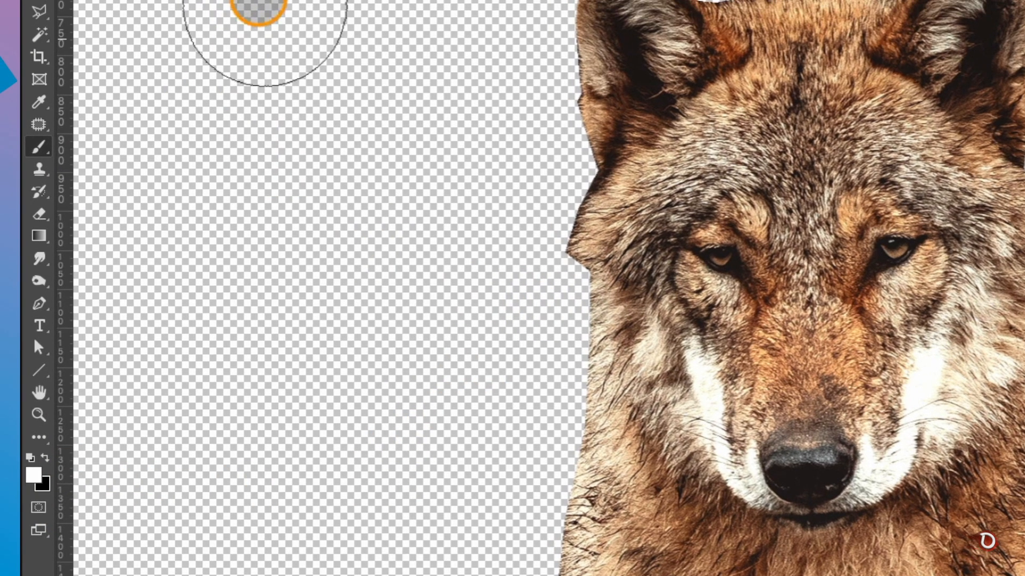
click(121, 53)
click(128, 292)
click(355, 336)
key(bracketleft)
key(bracketleft)
key(bracketleft)
key(bracketleft)
key(bracketleft)
key(bracketleft)
key(bracketleft)
key(bracketleft)
drag(490, 368, 502, 496)
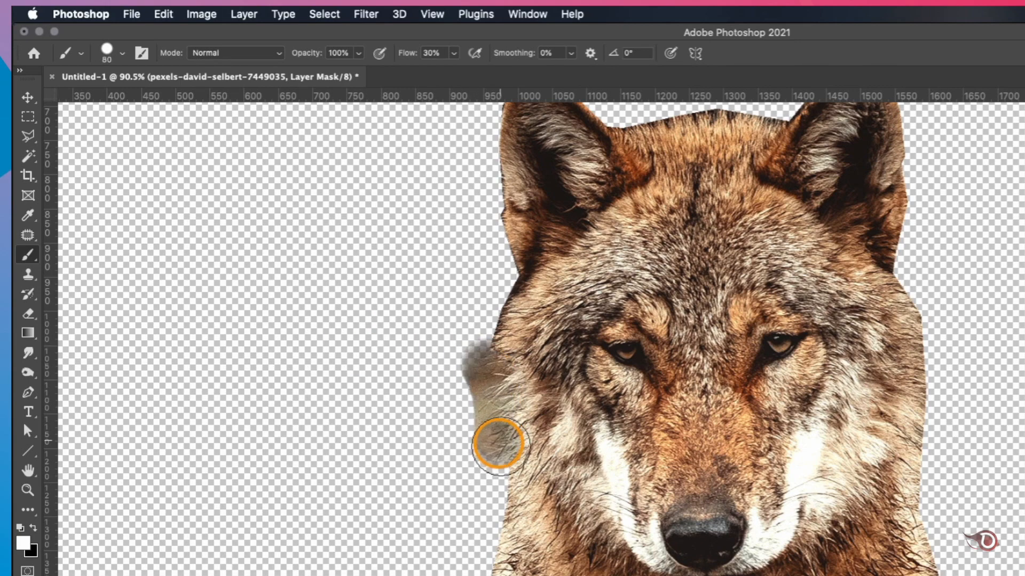
drag(408, 52, 610, 47)
drag(490, 365, 501, 526)
Step: Enclose the revealed strip of background beside the wolf's left cheek in a polygonal lasso selection that follows the fur edge
click(28, 137)
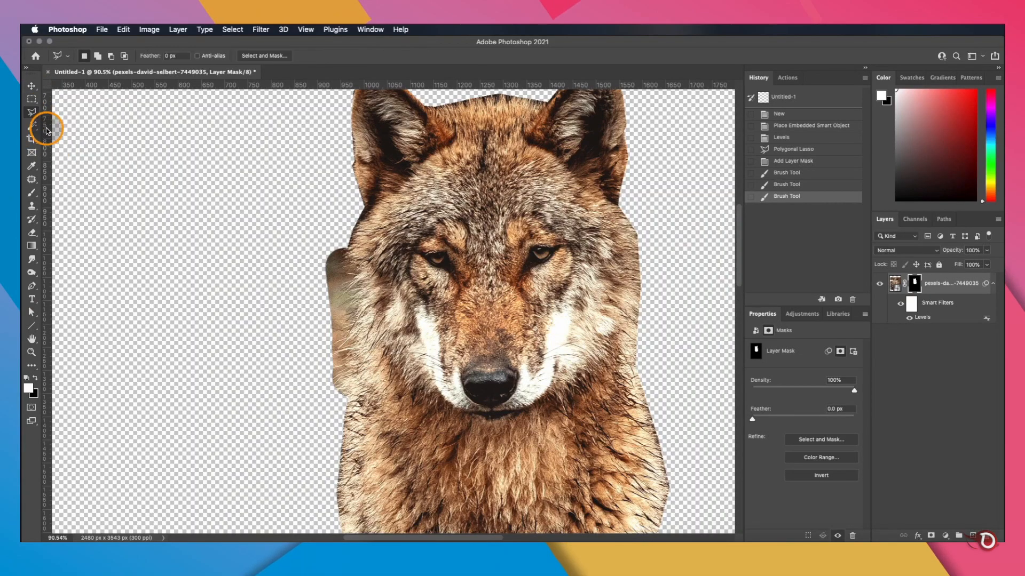
scroll(347, 248, up, 5)
scroll(341, 235, down, 2)
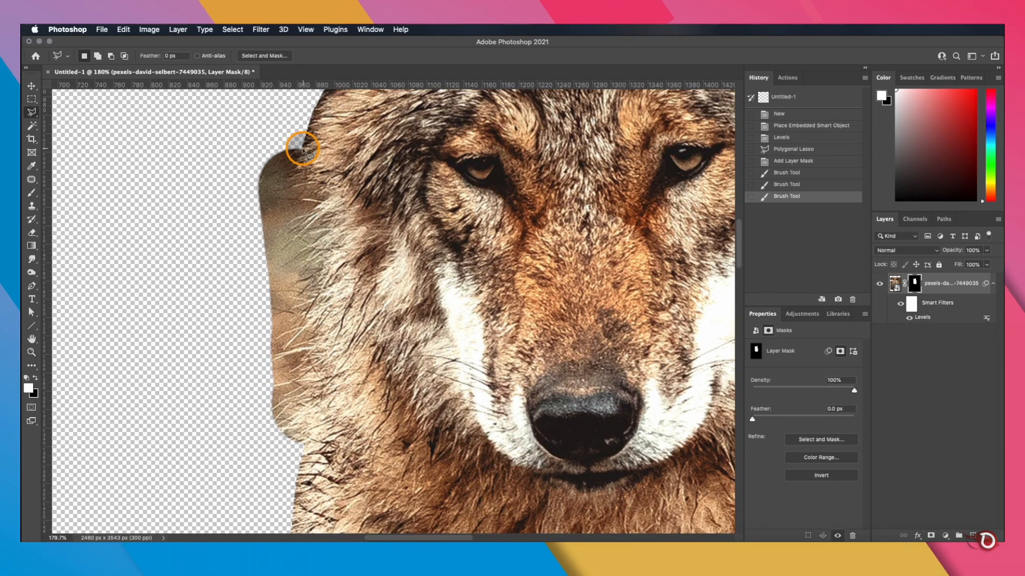
scroll(302, 151, down, 4)
scroll(304, 154, up, 4)
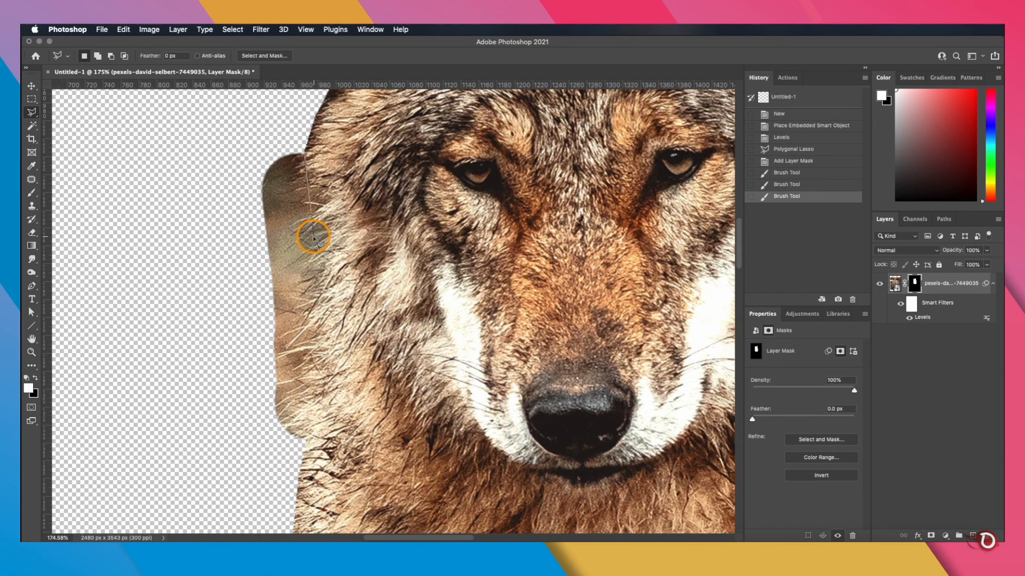
click(307, 440)
click(281, 449)
click(219, 384)
click(208, 251)
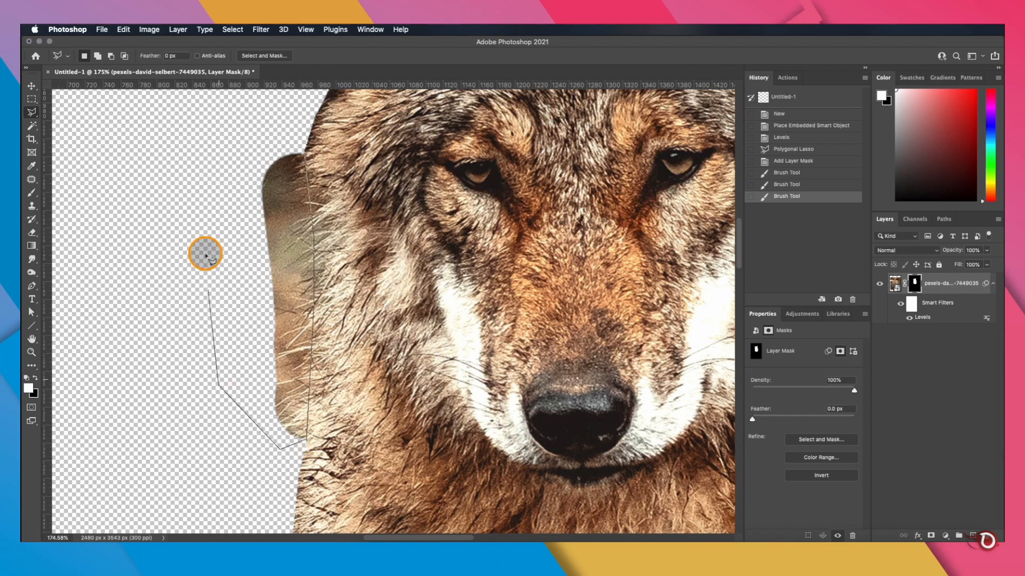
click(231, 126)
click(305, 155)
Step: Paint black on the layer mask inside the selection to hide the background strip, and deselect
click(32, 193)
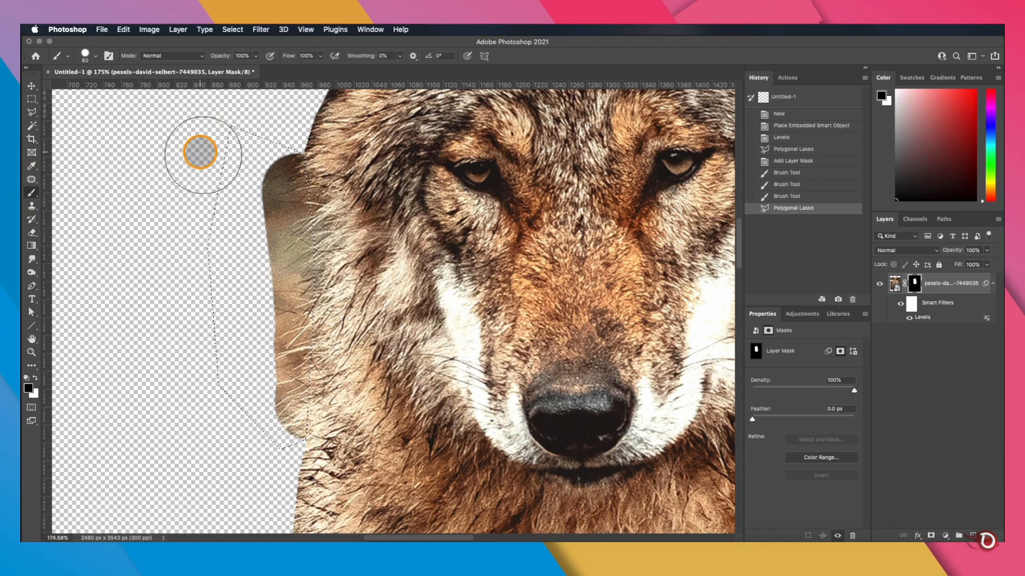
mouse_move(200, 152)
mouse_down()
mouse_move(267, 150)
mouse_move(265, 439)
mouse_move(266, 222)
mouse_up()
scroll(229, 233, down, 5)
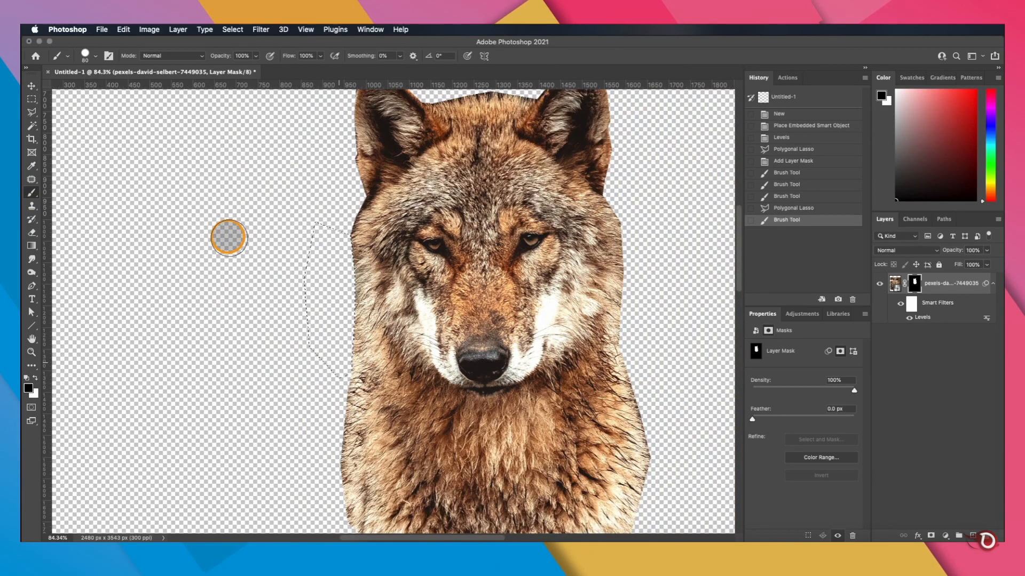
scroll(229, 236, down, 4)
scroll(226, 238, up, 2)
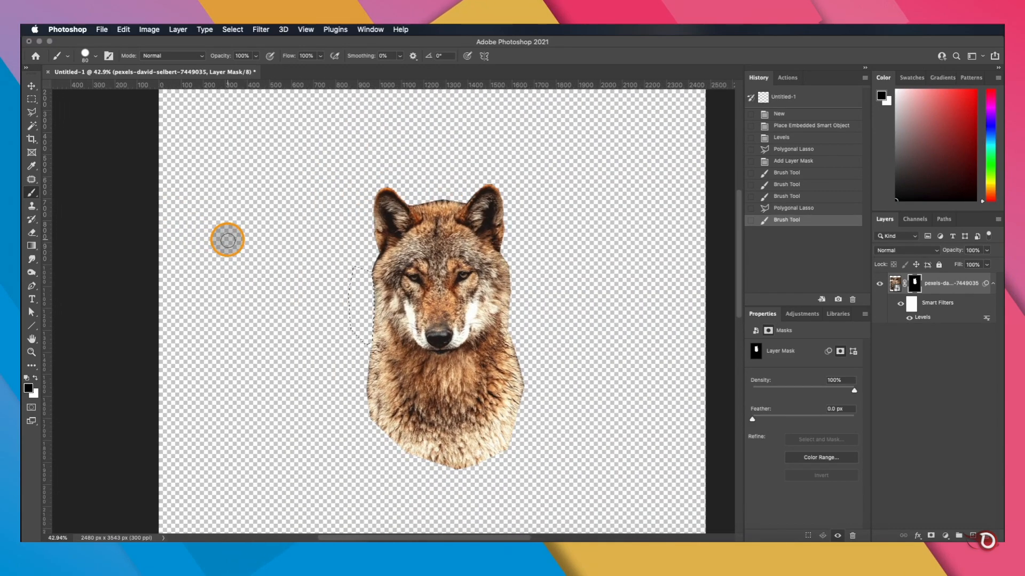
click(33, 87)
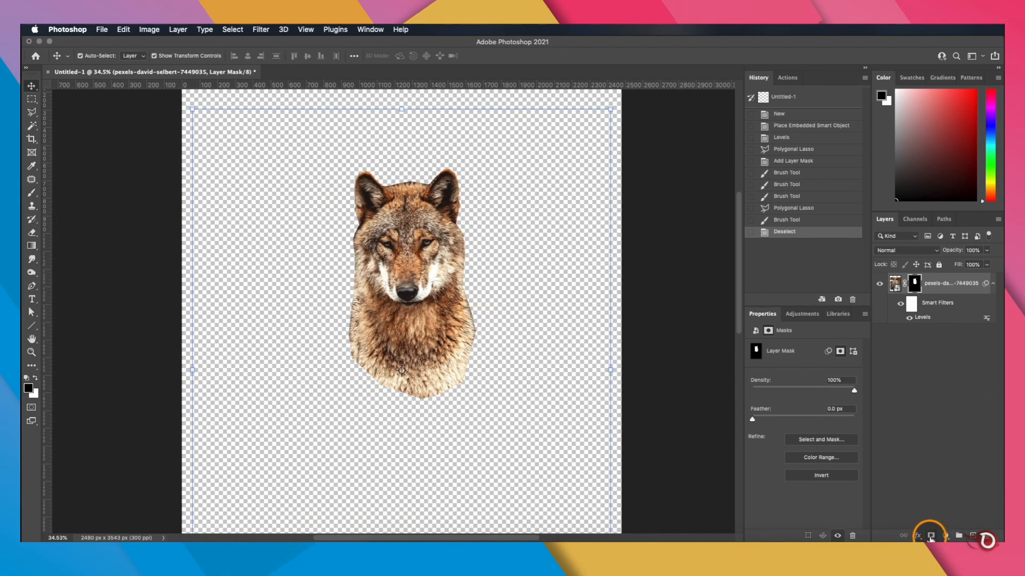
Step: Add a black Solid Color fill layer and move it beneath the wolf layer
click(944, 537)
click(961, 340)
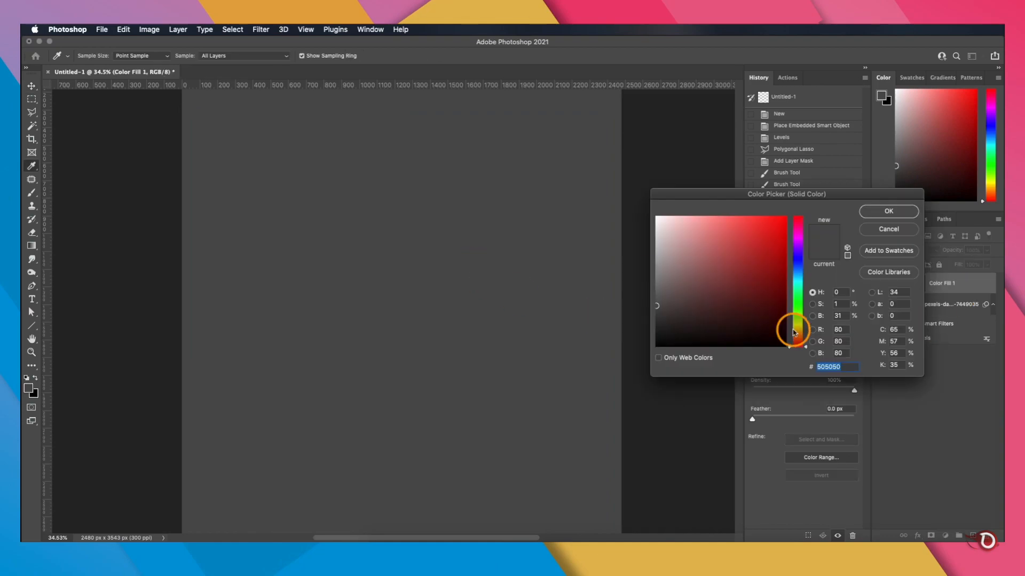
drag(656, 304, 656, 345)
click(906, 211)
drag(947, 292, 955, 368)
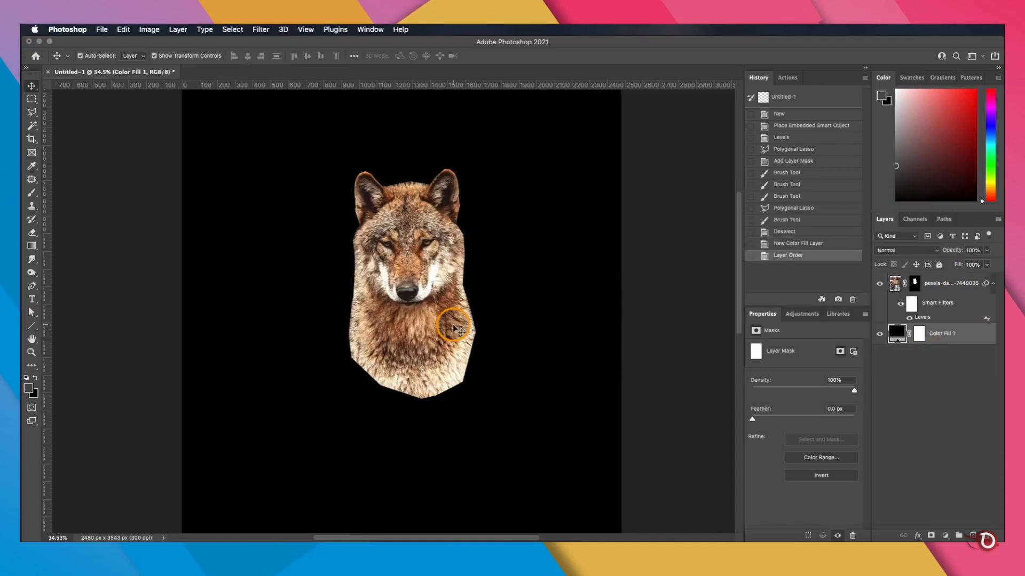
Step: Enclose the left half of the wolf, from above the ear to below the chest, in a rectangular marquee selection ending at the face's centre line
scroll(454, 326, up, 2)
scroll(458, 325, down, 4)
scroll(427, 312, up, 3)
click(121, 160)
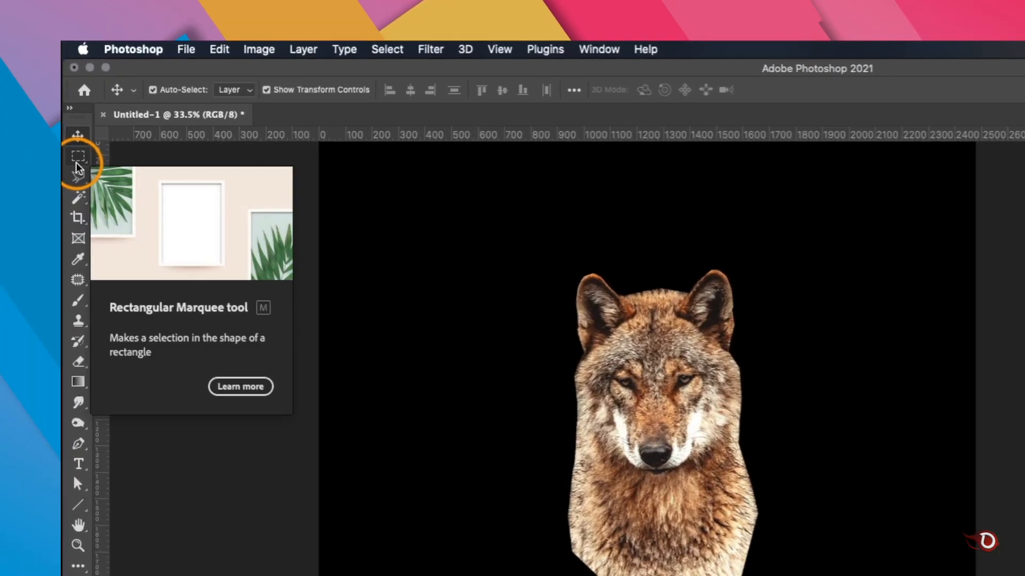
click(31, 100)
scroll(351, 246, up, 8)
scroll(402, 300, down, 5)
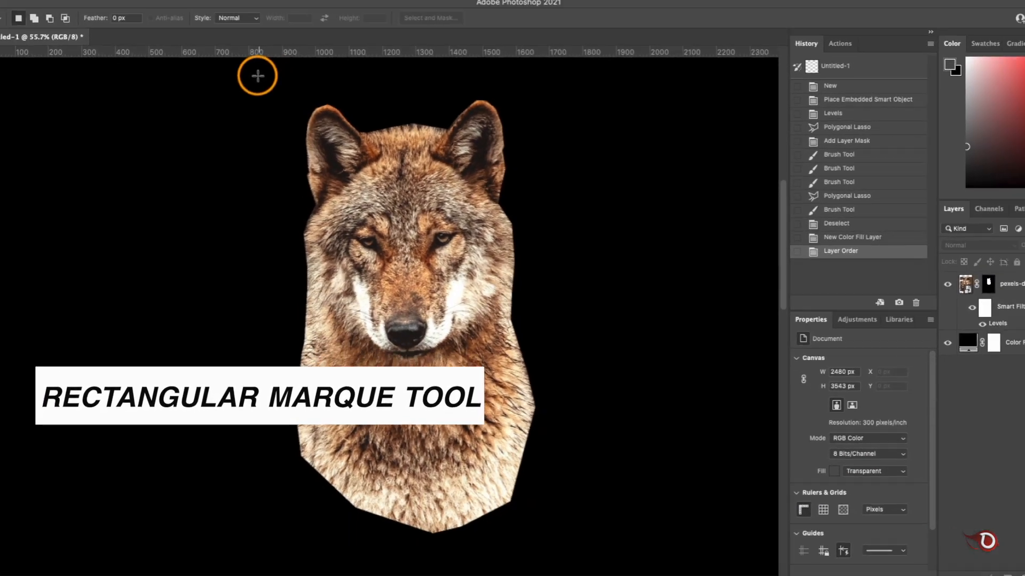
mouse_move(492, 163)
mouse_down()
mouse_move(427, 506)
mouse_move(413, 523)
mouse_up()
scroll(600, 410, down, 3)
Step: Paint black on the wolf's layer mask inside the selection to hide the left half of the wolf
click(914, 283)
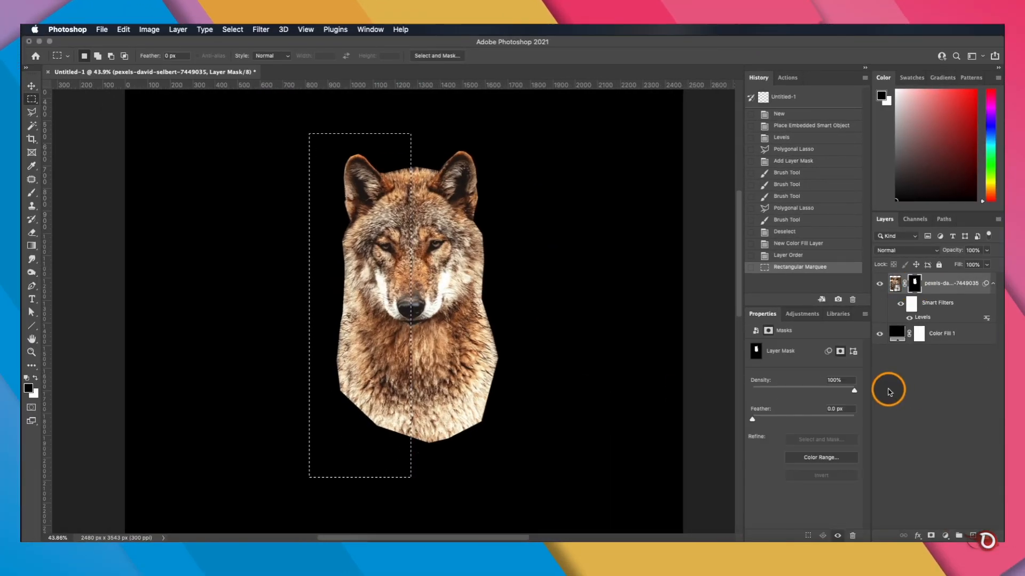
click(30, 198)
drag(345, 156, 376, 476)
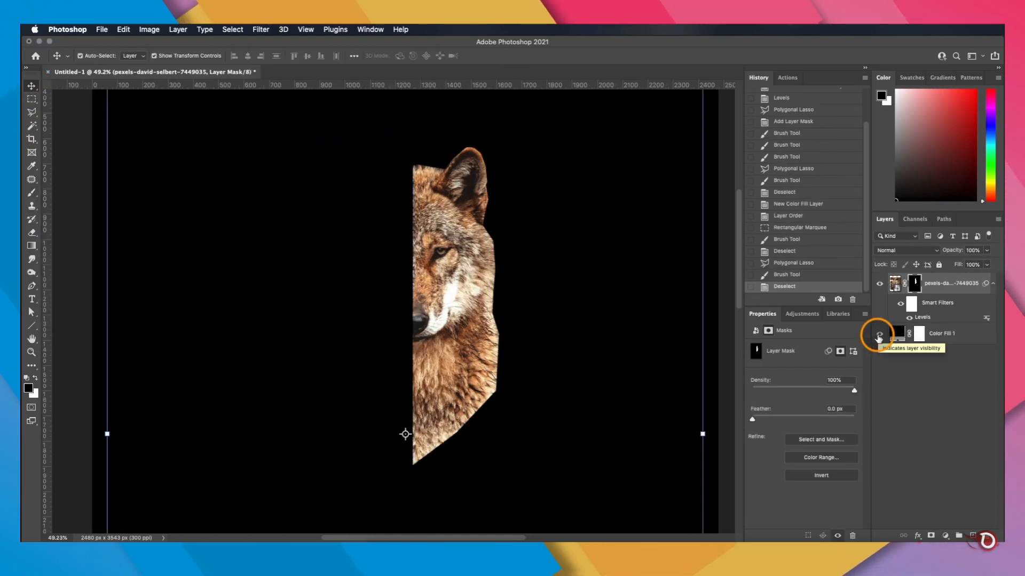
Step: Convert the masked half-wolf layer to a Smart Object and deselect it
right_click(998, 288)
click(983, 171)
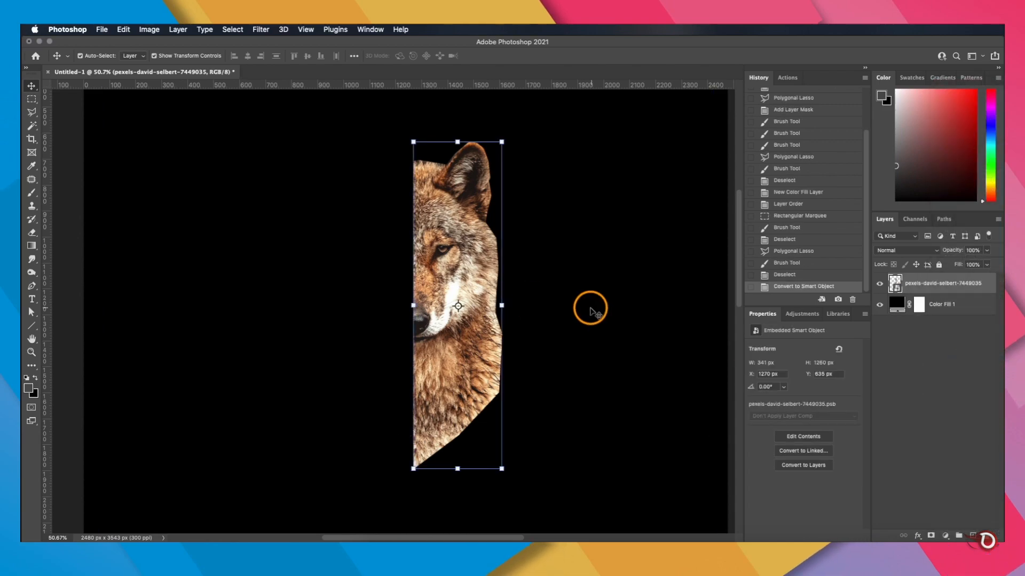
click(573, 303)
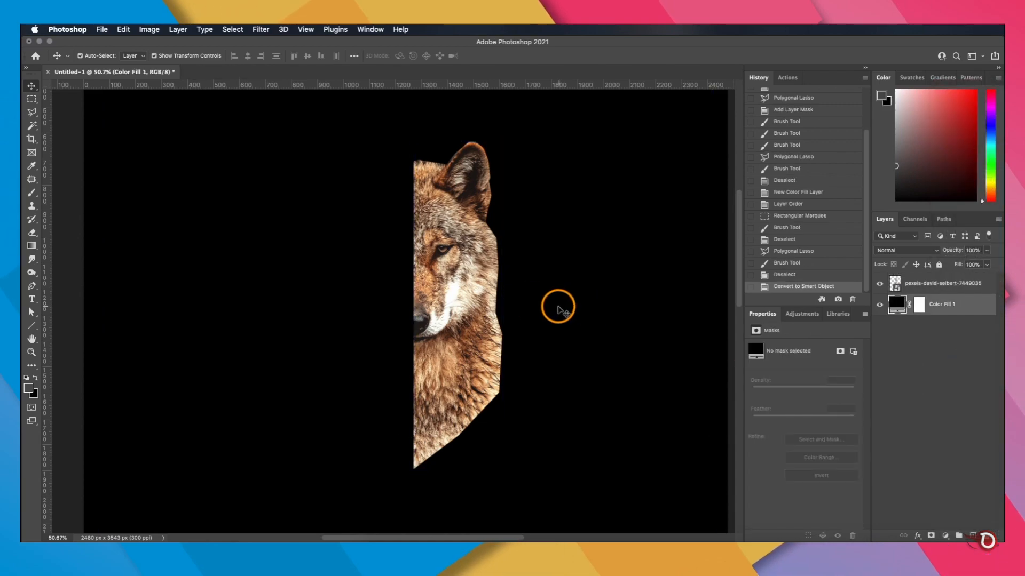
Step: Scale the half wolf up proportionally to about 542 × 2001 px and place its cut edge near the canvas's vertical centre line
scroll(556, 304, down, 5)
click(420, 261)
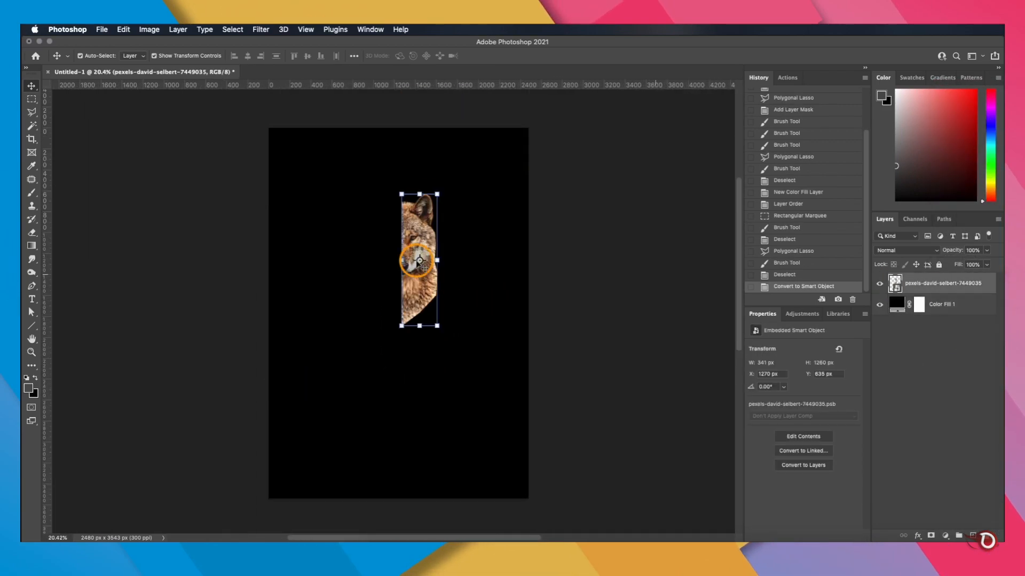
drag(402, 326, 404, 328)
drag(270, 500, 230, 524)
scroll(505, 158, up, 3)
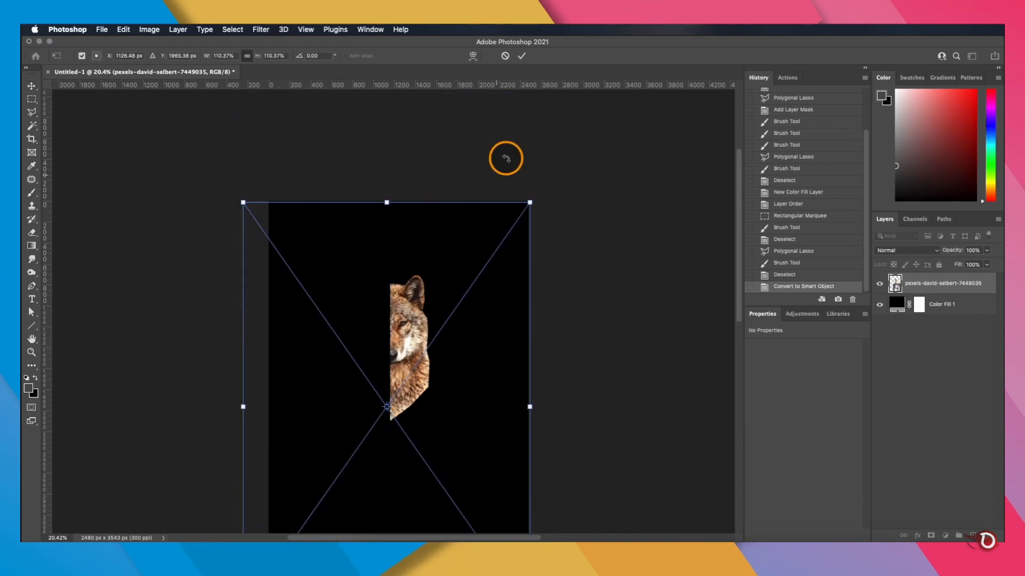
scroll(481, 299, down, 4)
drag(463, 409, 499, 461)
drag(410, 297, 398, 286)
drag(487, 187, 509, 155)
drag(410, 276, 399, 290)
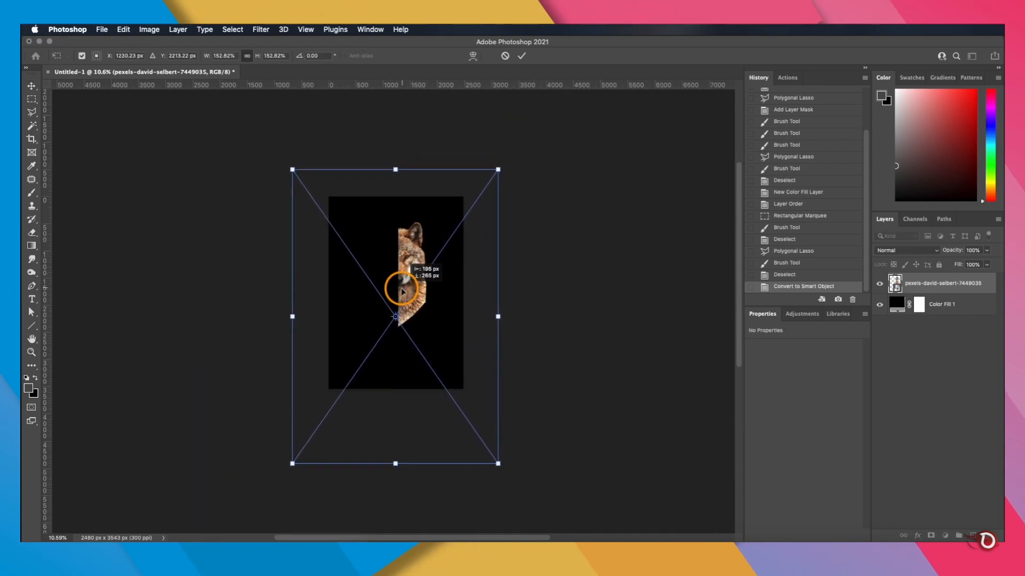
drag(292, 465, 284, 476)
click(521, 55)
scroll(407, 297, up, 3)
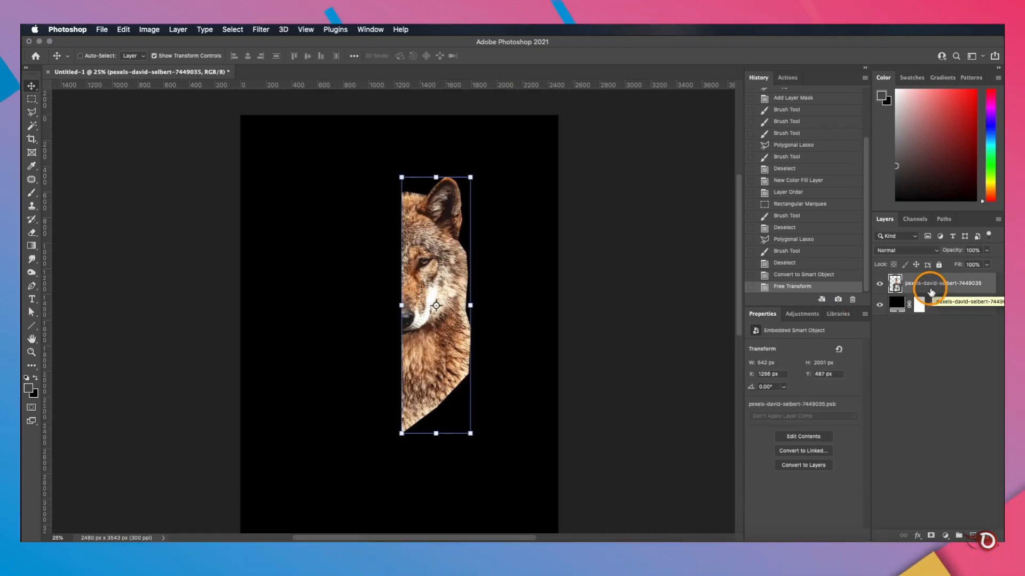
Step: Duplicate the half-wolf layer and hide the original
key(super+j)
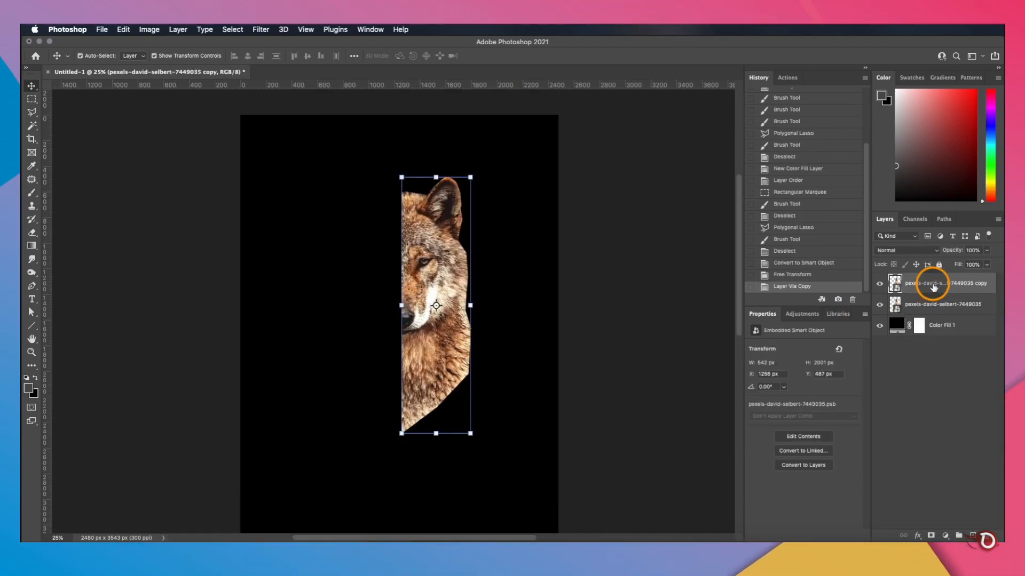
click(879, 305)
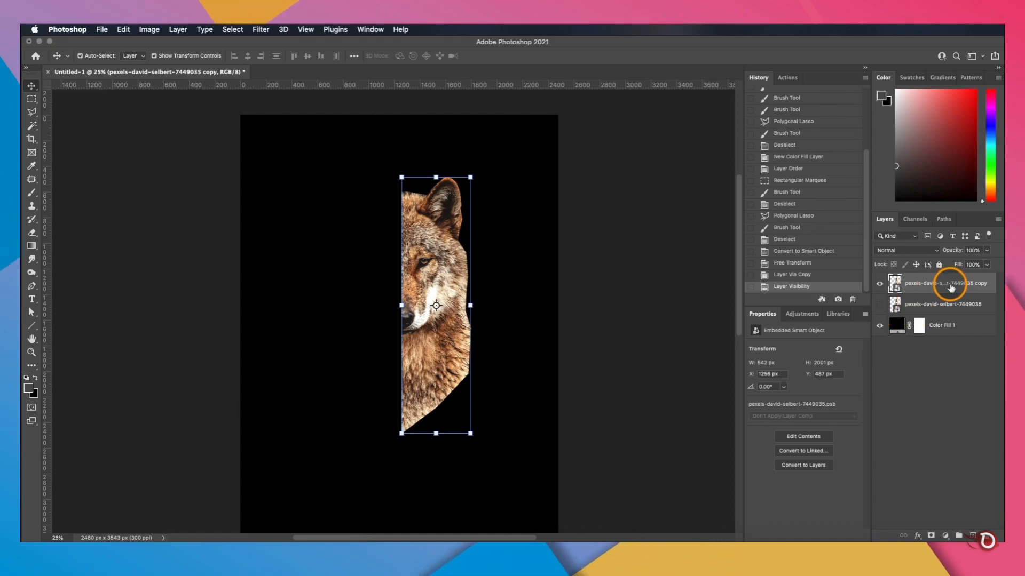
Step: Rename the copied wolf layer Loypoly and rasterize it
double_click(950, 286)
text(Loypoly)
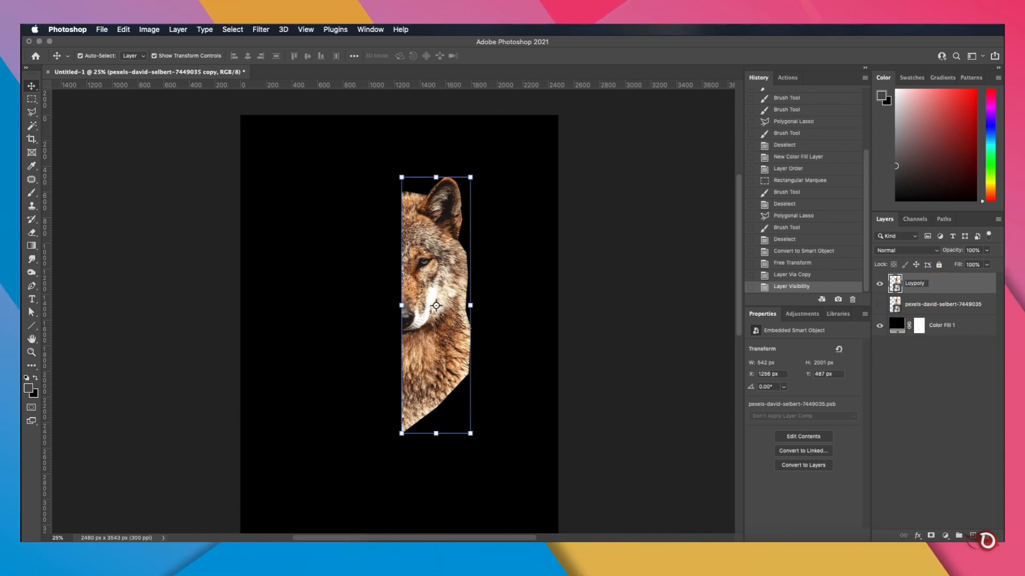
key(Return)
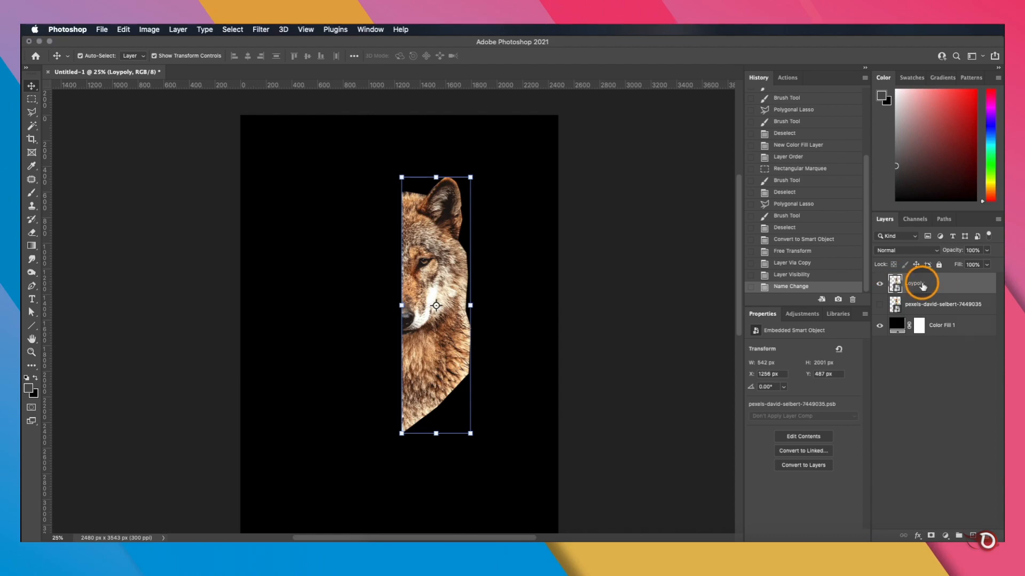
right_click(938, 283)
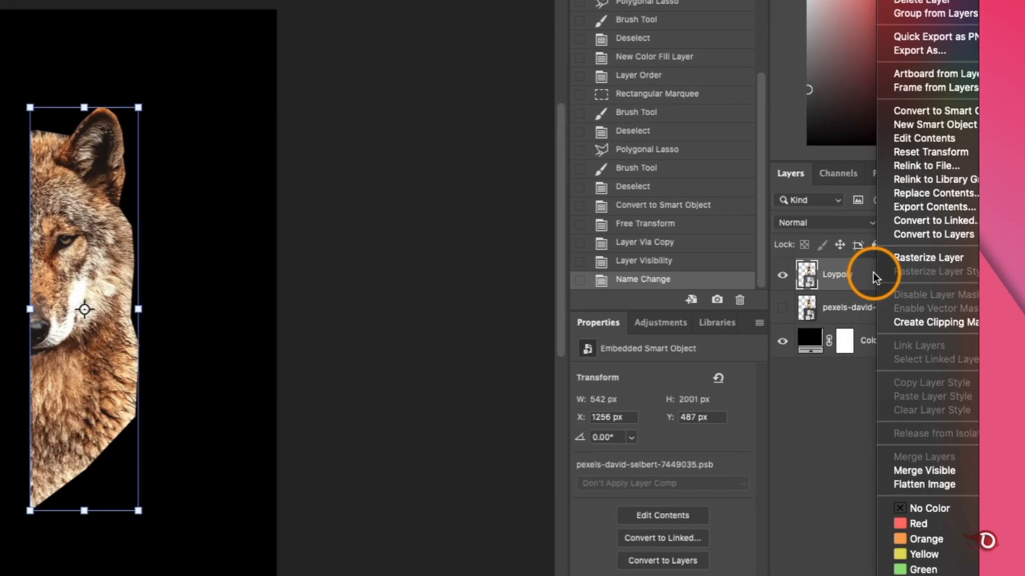
click(892, 258)
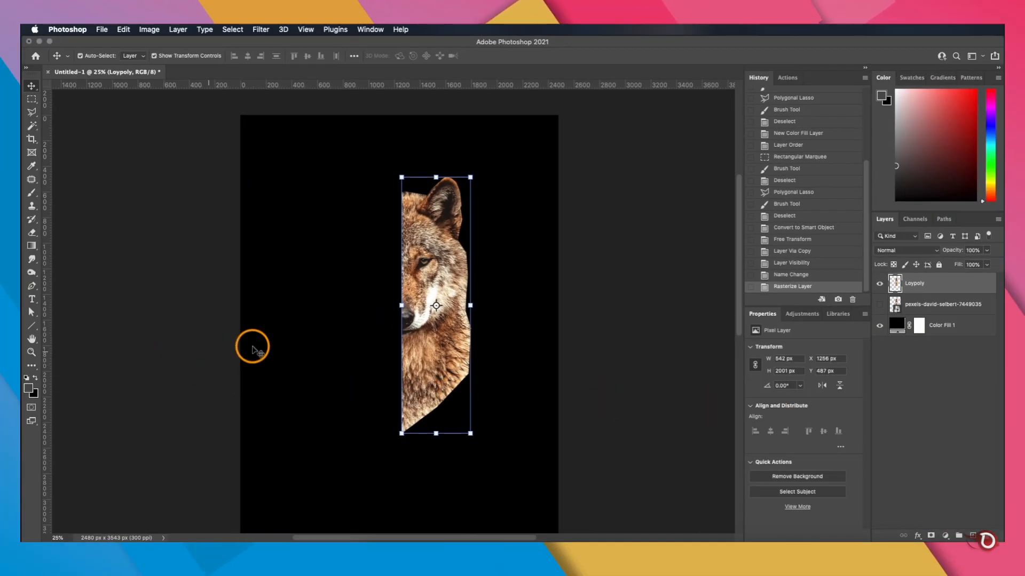
Step: Enclose the dark patch at the eye's inner corner in a triangular polygonal lasso selection about 68 × 67 px, with Anti-alias off
scroll(345, 336, up, 3)
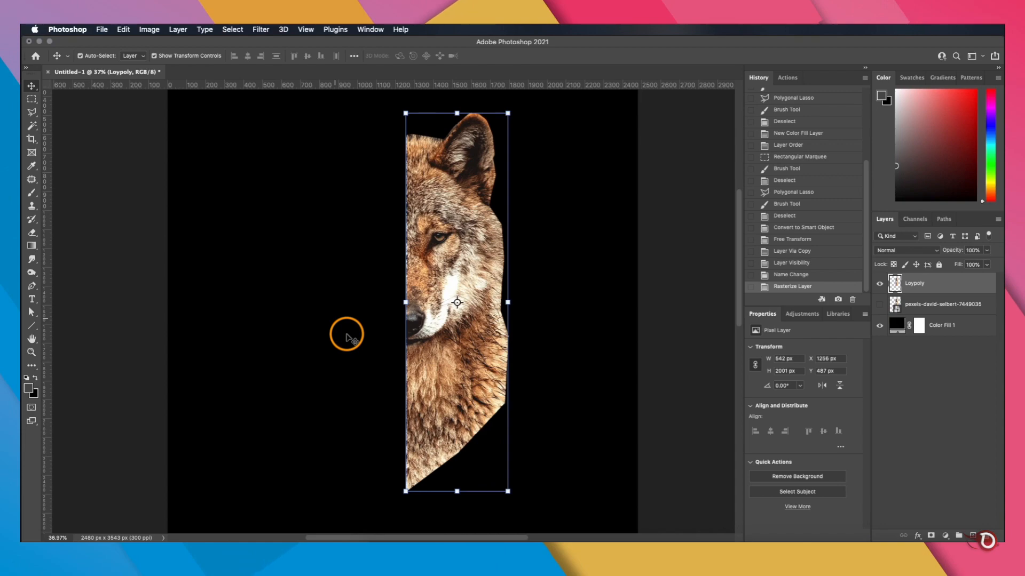
scroll(322, 335, up, 2)
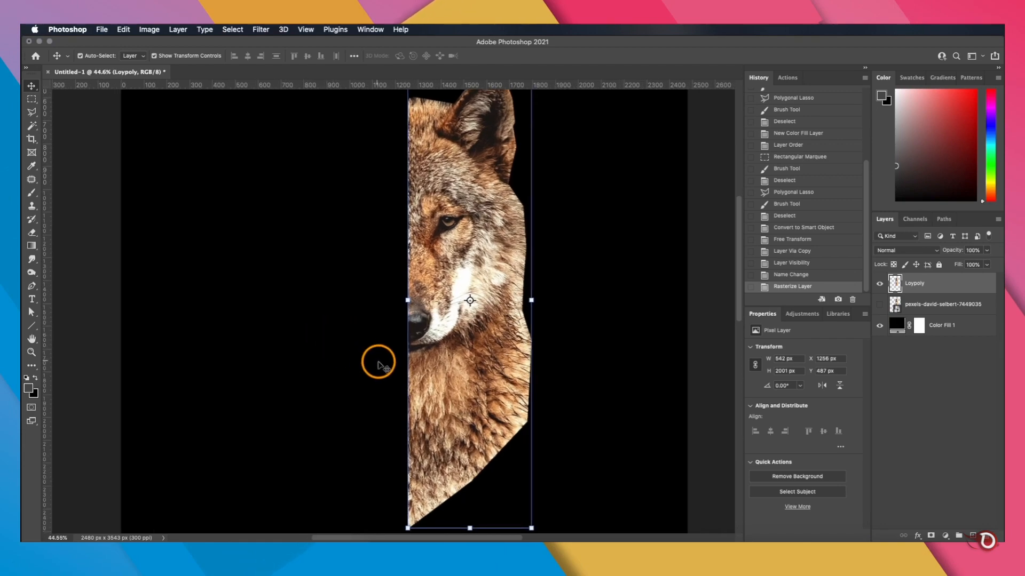
scroll(378, 363, up, 2)
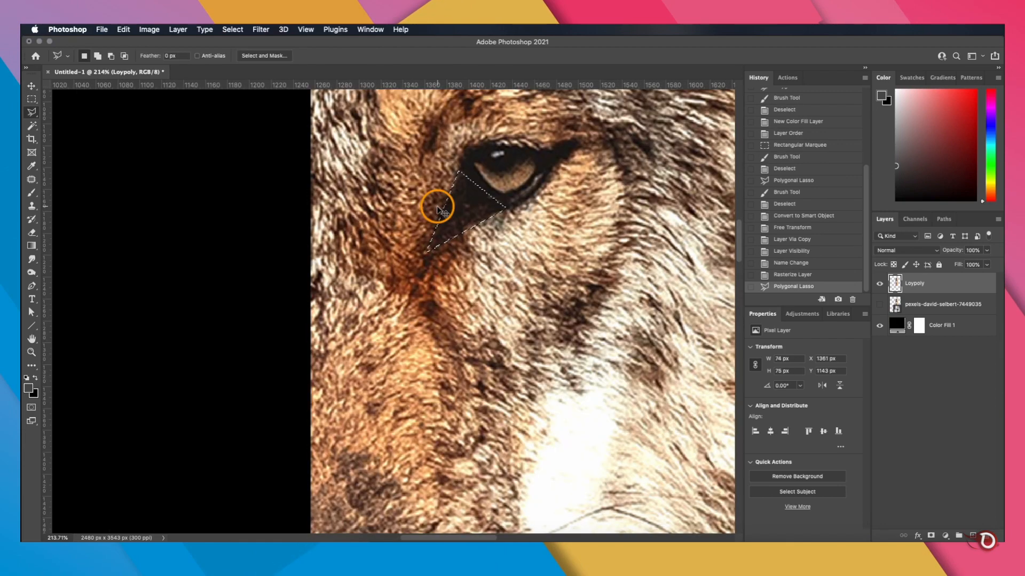
key(super+z)
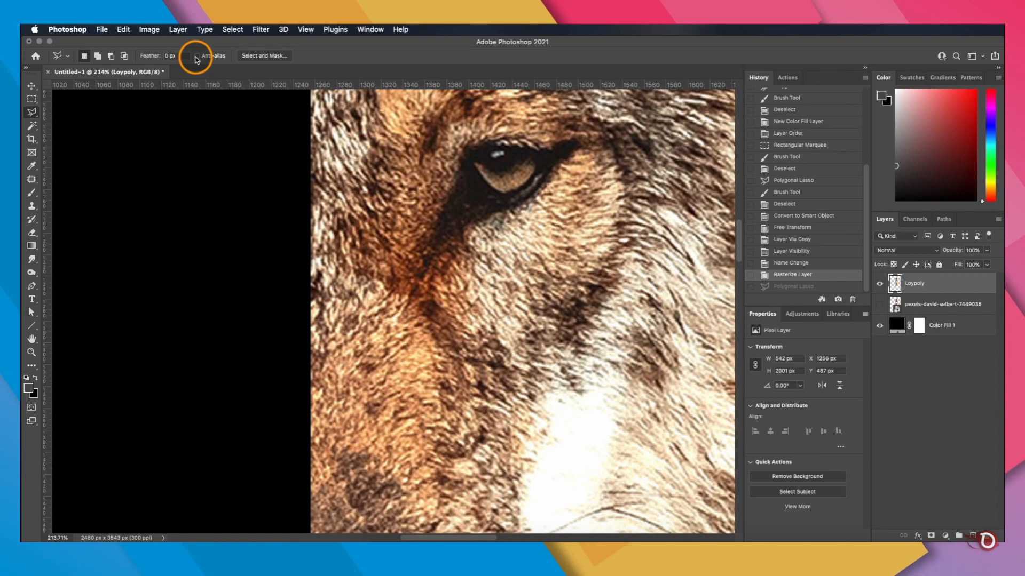
click(195, 57)
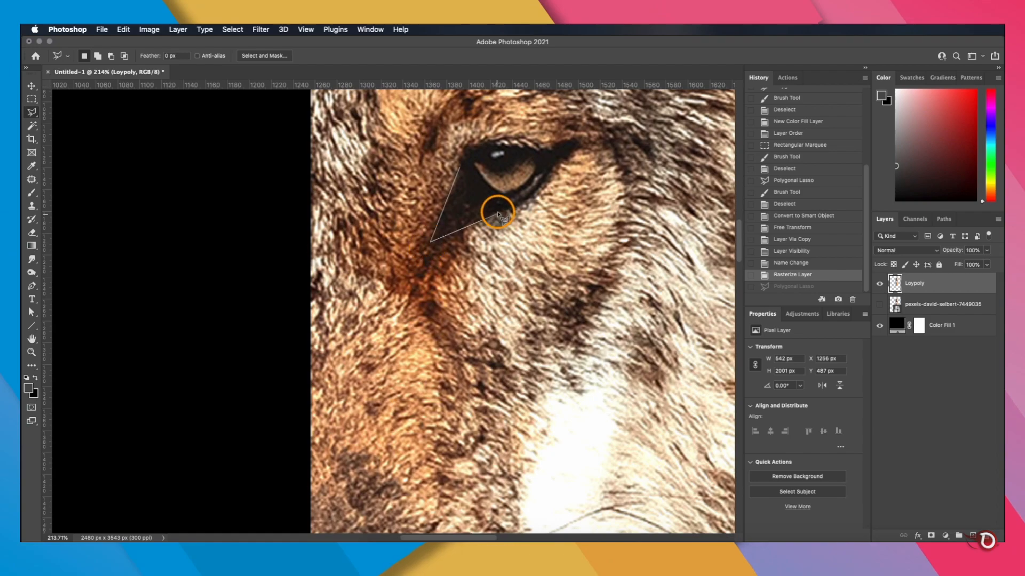
click(459, 170)
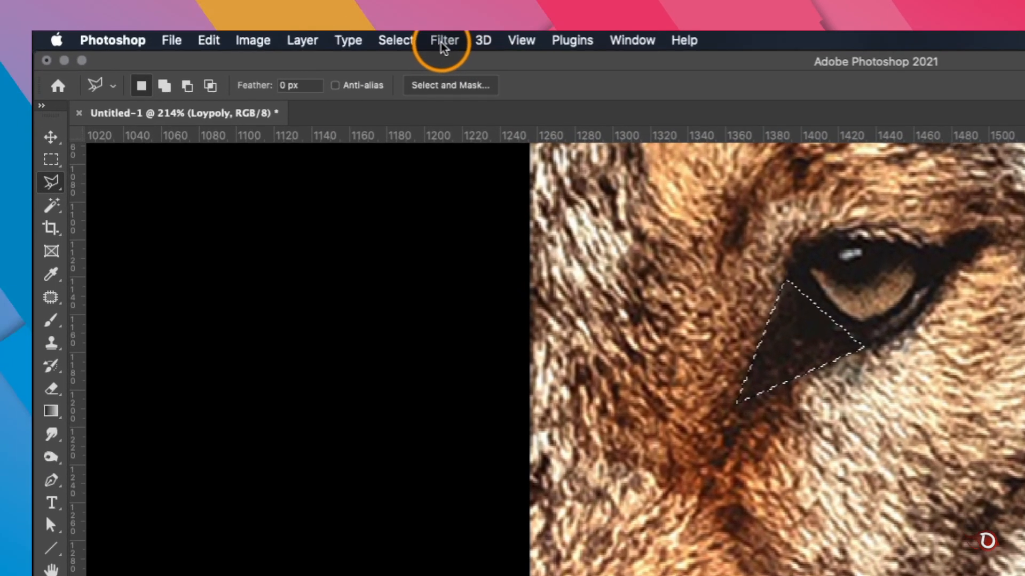
Step: Apply the Average blur to the triangle at the eye's inner corner and deselect
click(260, 31)
mouse_move(276, 167)
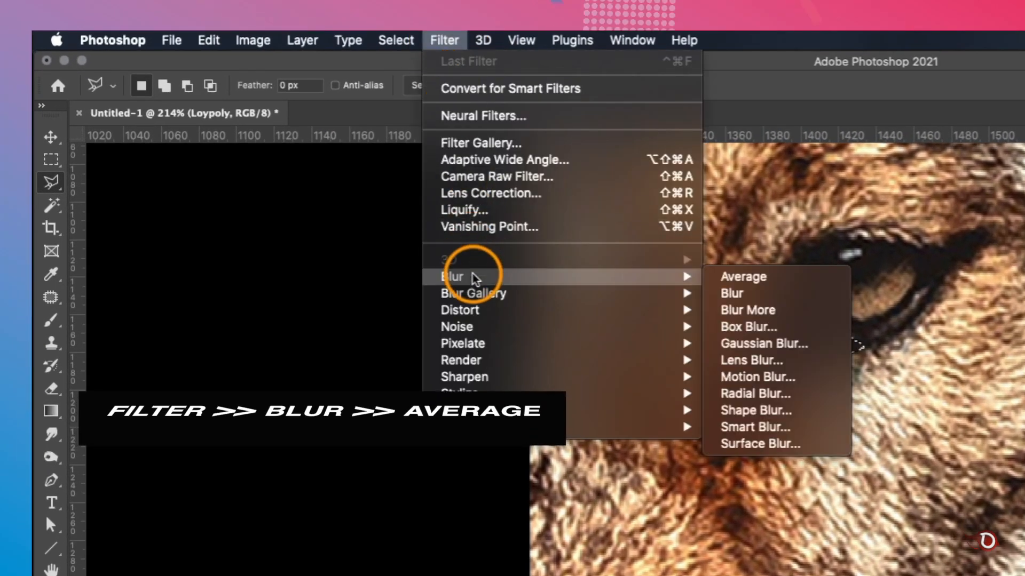
click(758, 275)
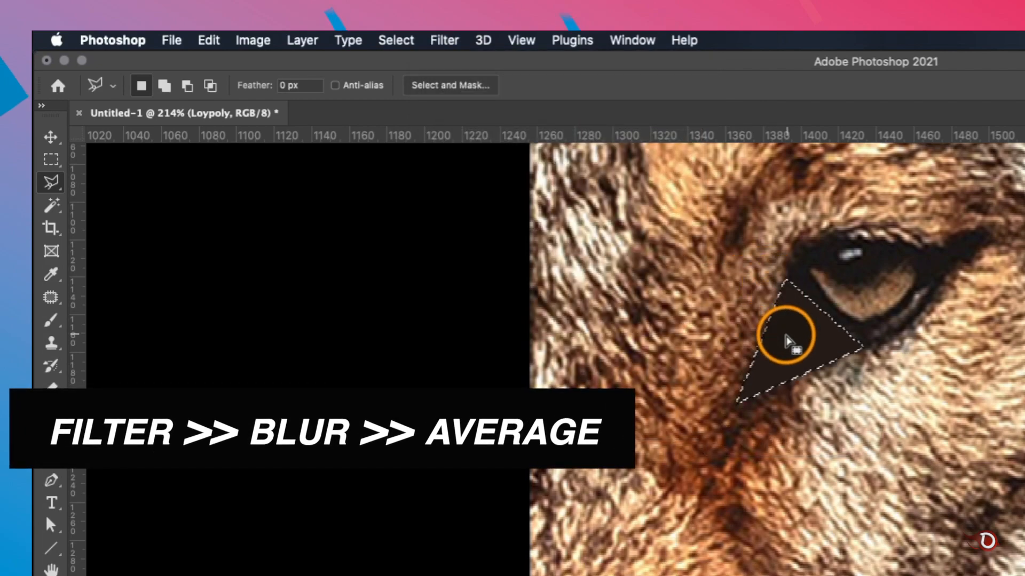
scroll(785, 336, up, 5)
scroll(848, 375, up, 3)
scroll(843, 374, down, 3)
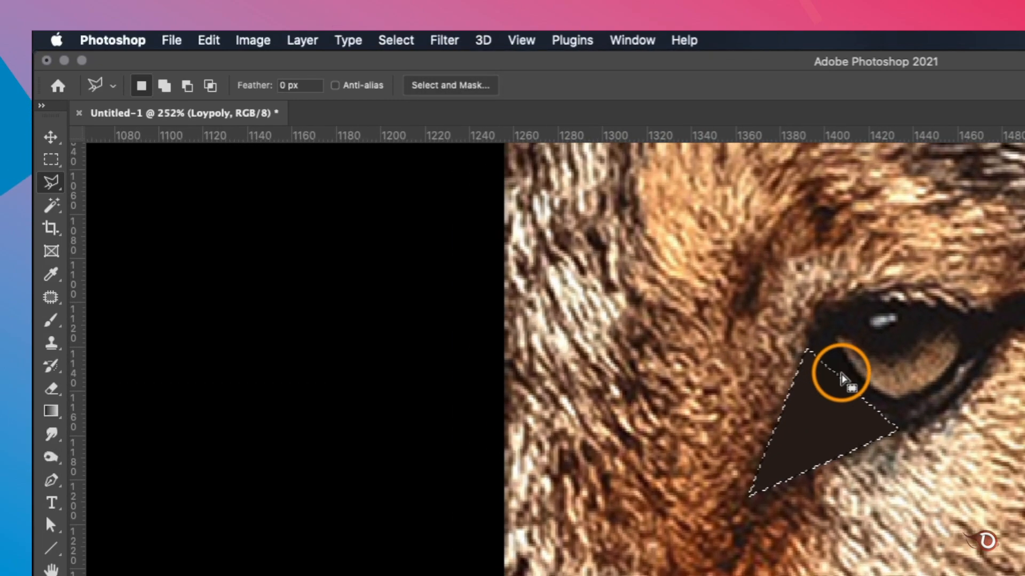
scroll(840, 378, down, 1)
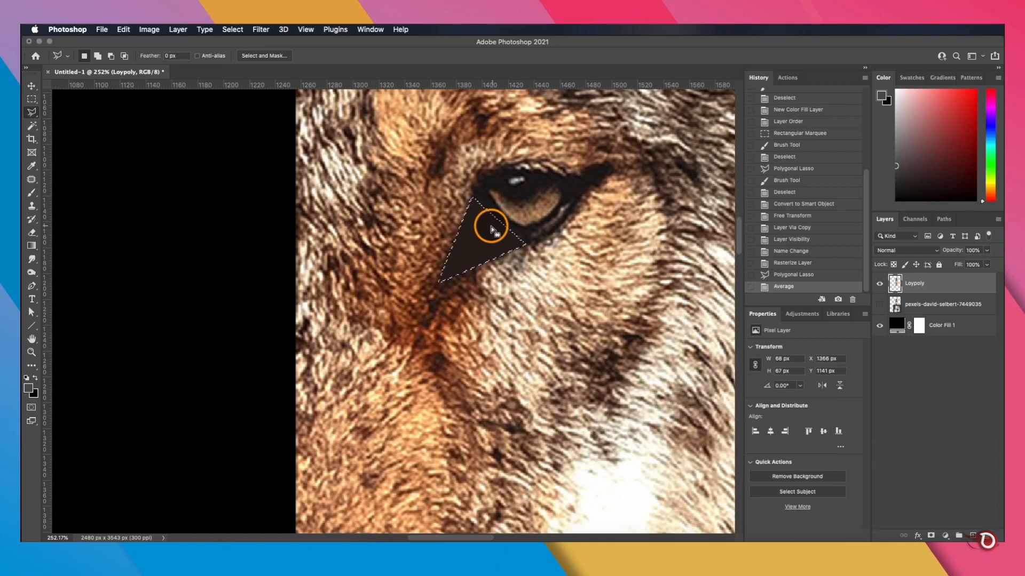
key(super+d)
Step: Select a triangle about 37 × 51 px directly below the dark facet, apply the Average blur to it, and deselect
scroll(482, 281, up, 5)
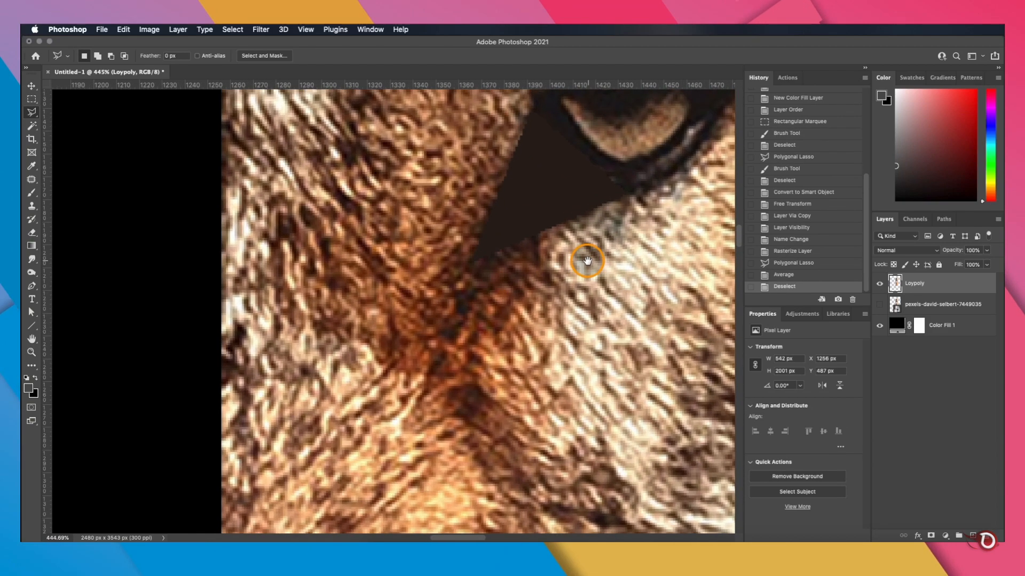
scroll(398, 273, down, 1)
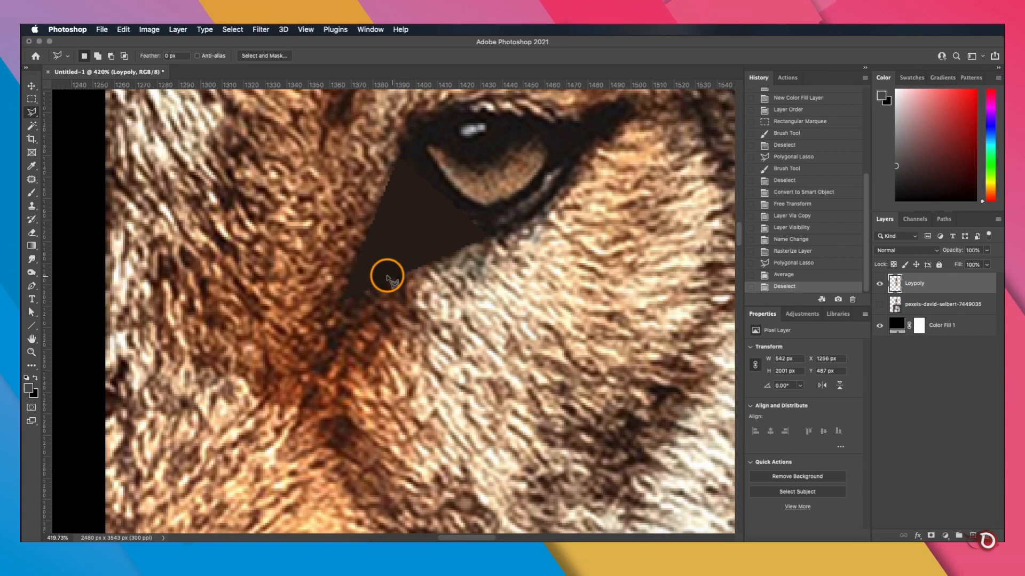
click(342, 374)
click(422, 267)
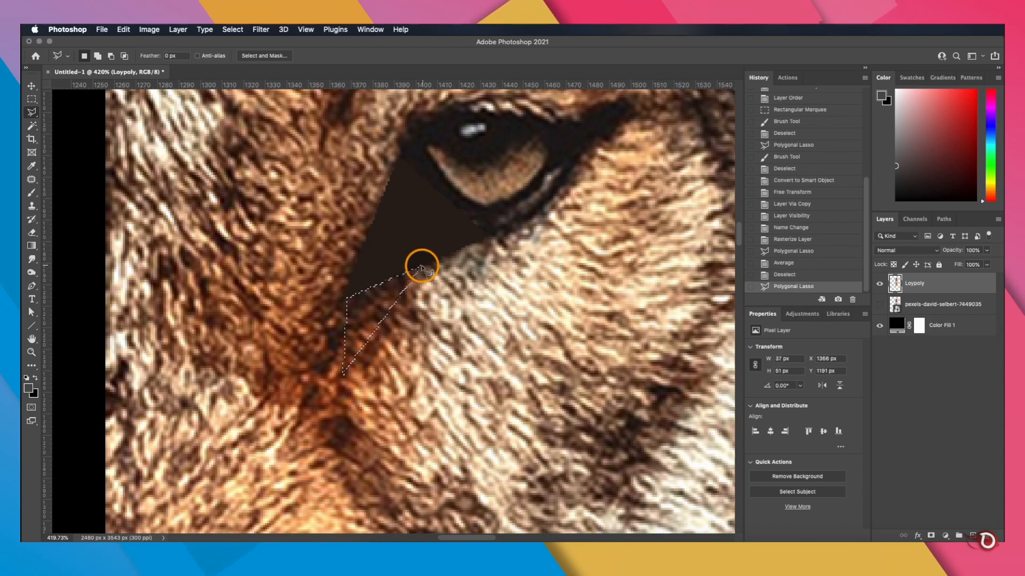
click(260, 29)
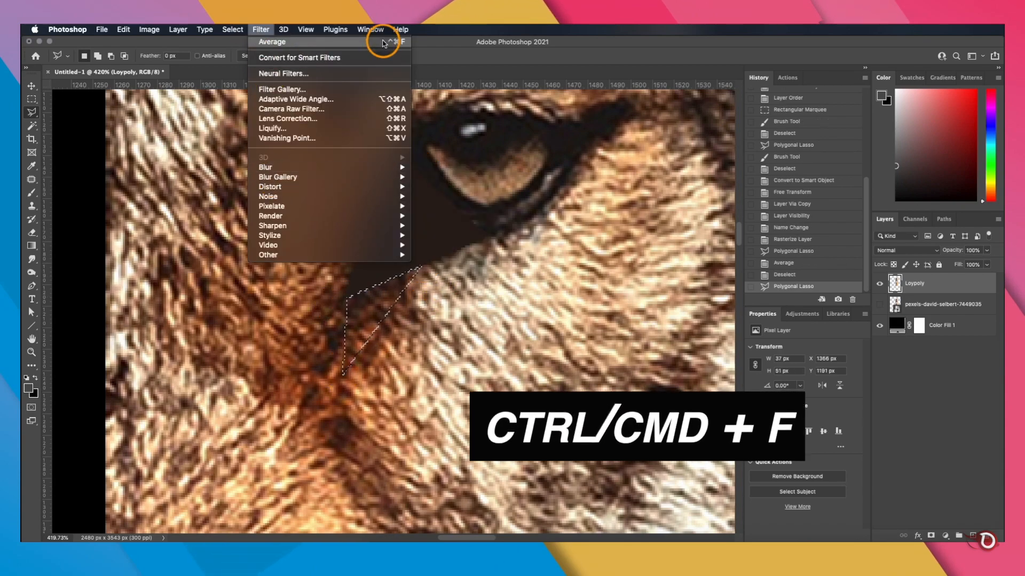
mouse_move(318, 168)
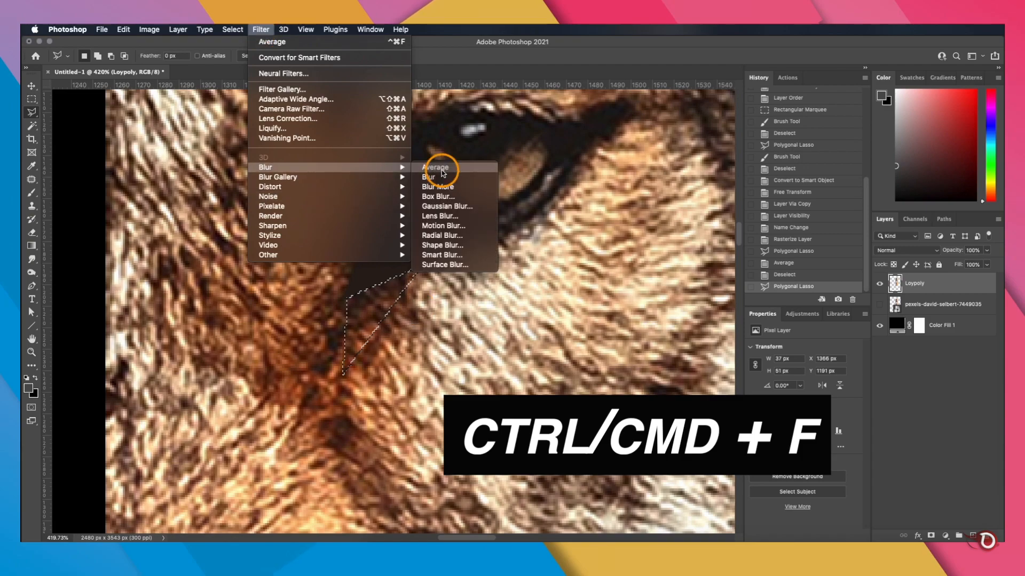
key(super+f)
key(super+d)
Step: Add a narrow triangular facet along the outer edge of the brown one with a polygonal lasso selection and the Average blur, and deselect
scroll(425, 297, down, 3)
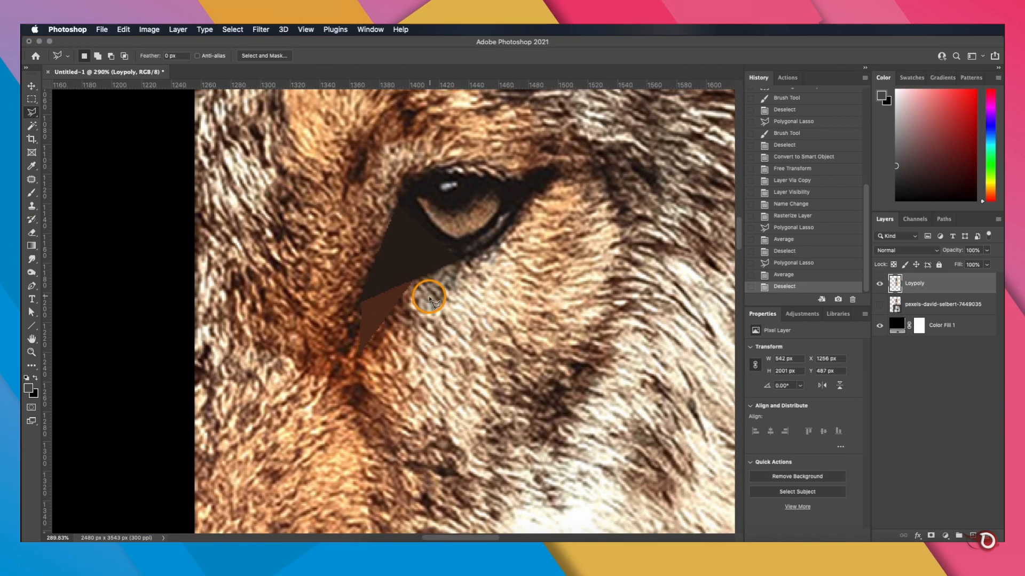
scroll(429, 299, up, 2)
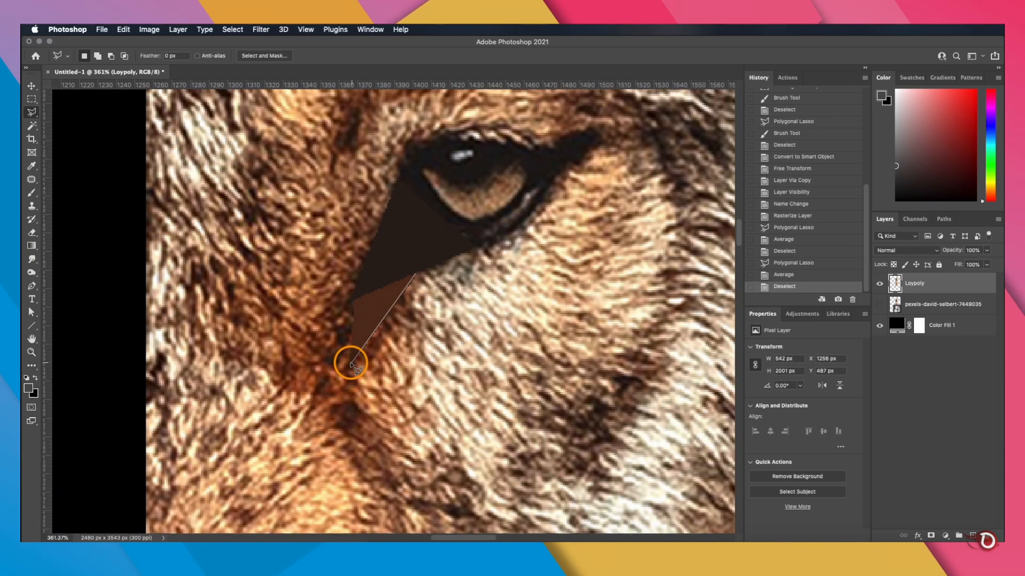
click(420, 273)
key(super+f)
key(super+d)
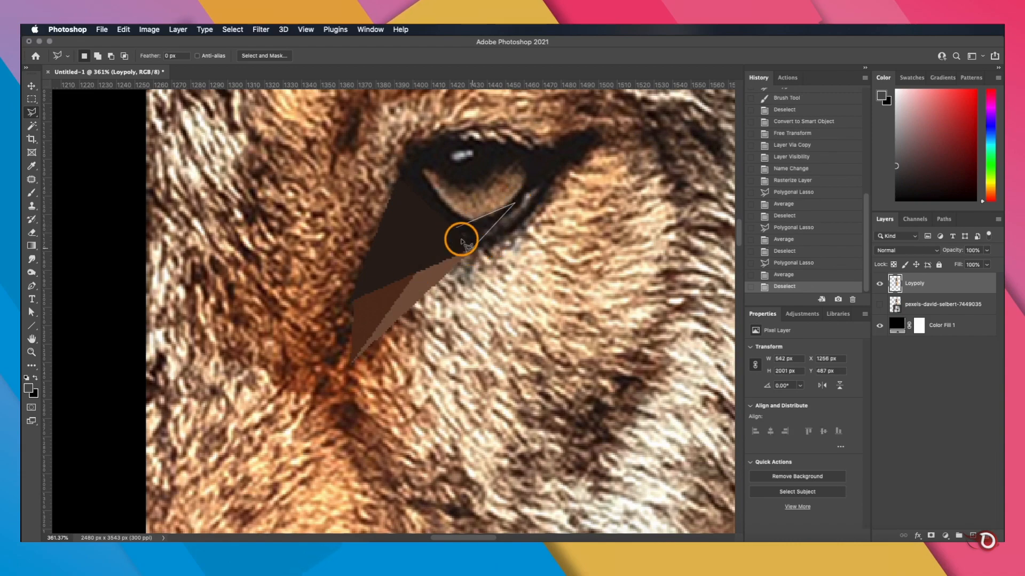
Step: Select a small triangle about 16 × 16 px just under the eye's lower rim, apply the Average blur, and deselect
click(510, 235)
click(478, 244)
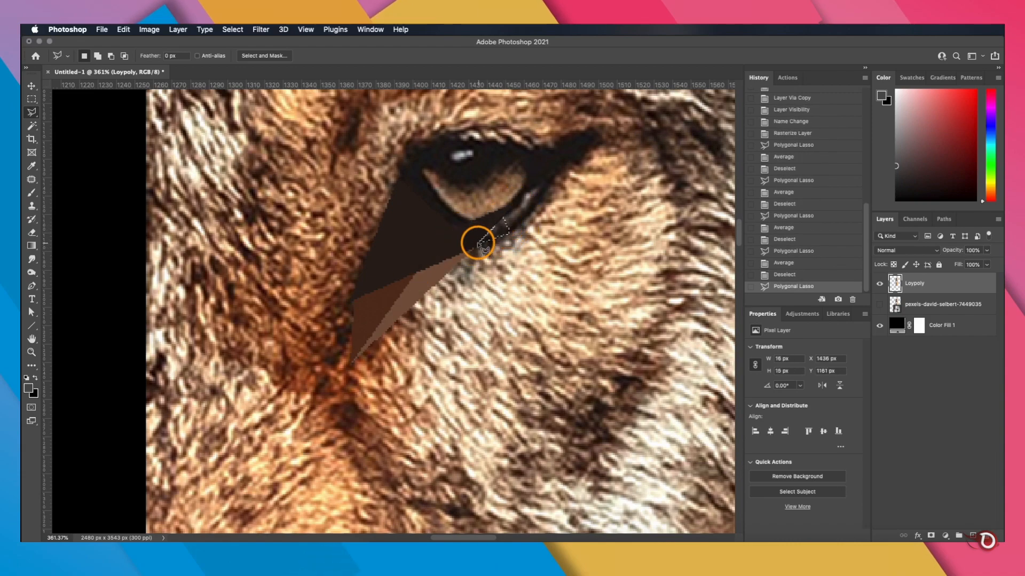
key(super+f)
key(super+d)
Step: Build a facet along the dark lower rim towards the eye's outer corner with a polygonal lasso selection and the Average blur, and deselect
click(532, 208)
click(503, 218)
key(super+f)
key(super+d)
Step: Enclose the dark strip at the eye's outer corner with the Polygonal Lasso, fill it with the Average blur, and deselect
drag(515, 215, 388, 391)
scroll(388, 391, up, 1)
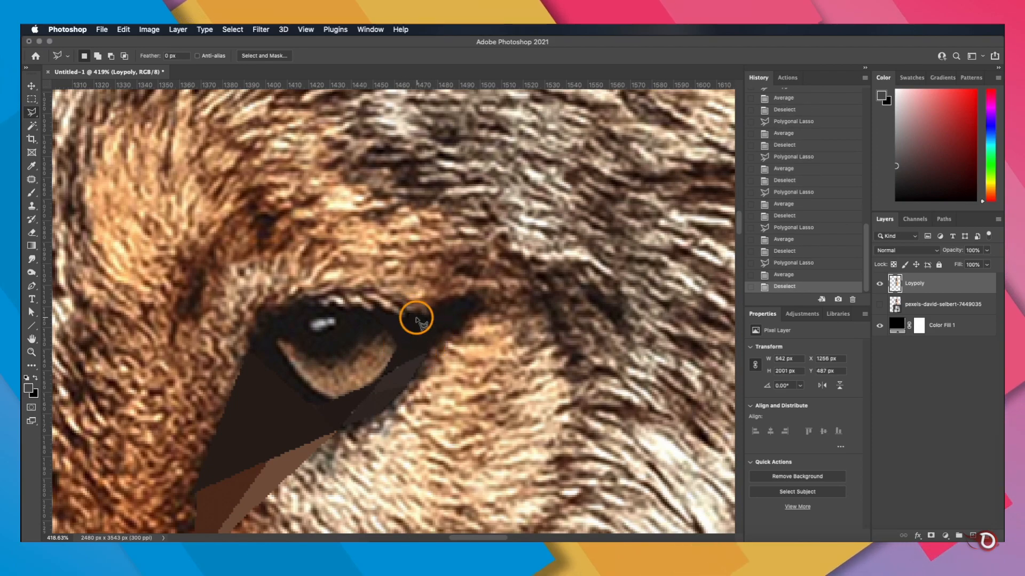
click(472, 294)
click(418, 319)
click(460, 307)
click(472, 296)
key(ctrl+super+f)
key(super+d)
Step: Select a long, downward-pointing triangle of light fur below the eye, apply the Average blur, and deselect
key(super+minus)
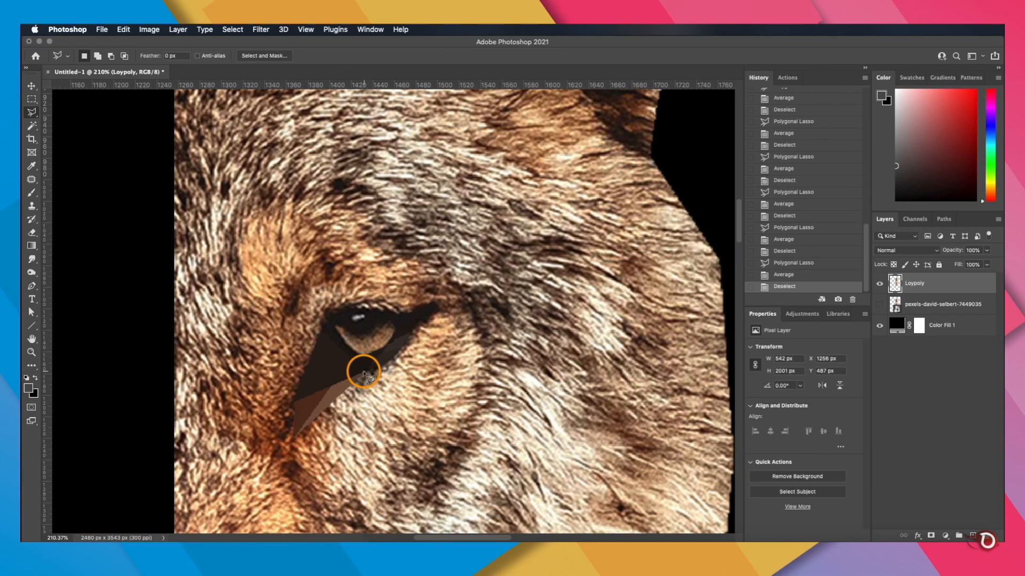
click(397, 352)
click(374, 492)
click(340, 395)
click(367, 371)
click(397, 352)
key(ctrl+super+f)
key(super+d)
Step: Start a polygonal lasso outline for a facet between the brown facets and the long light triangle below the eye
scroll(397, 404, up, 2)
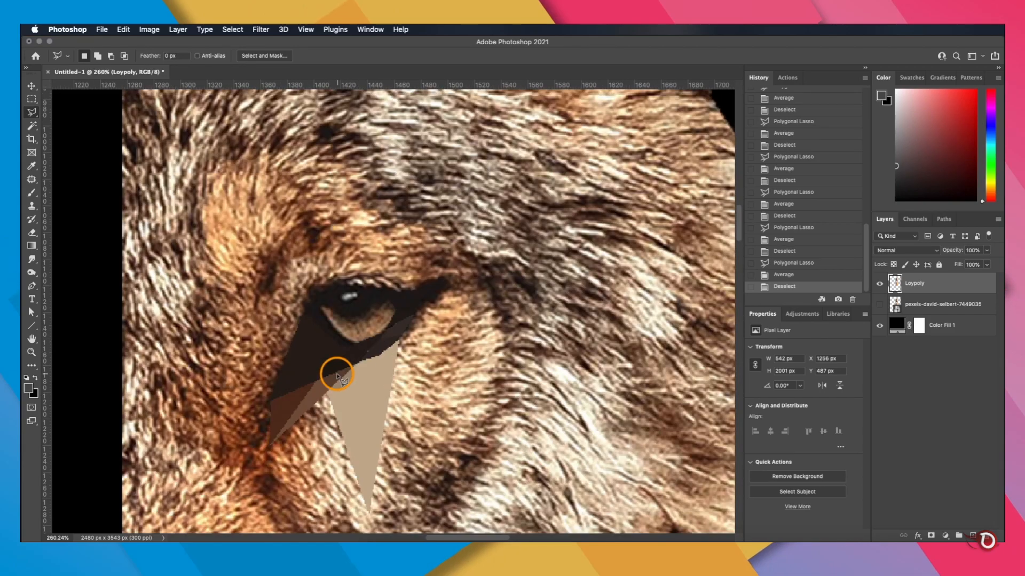
click(267, 441)
click(361, 451)
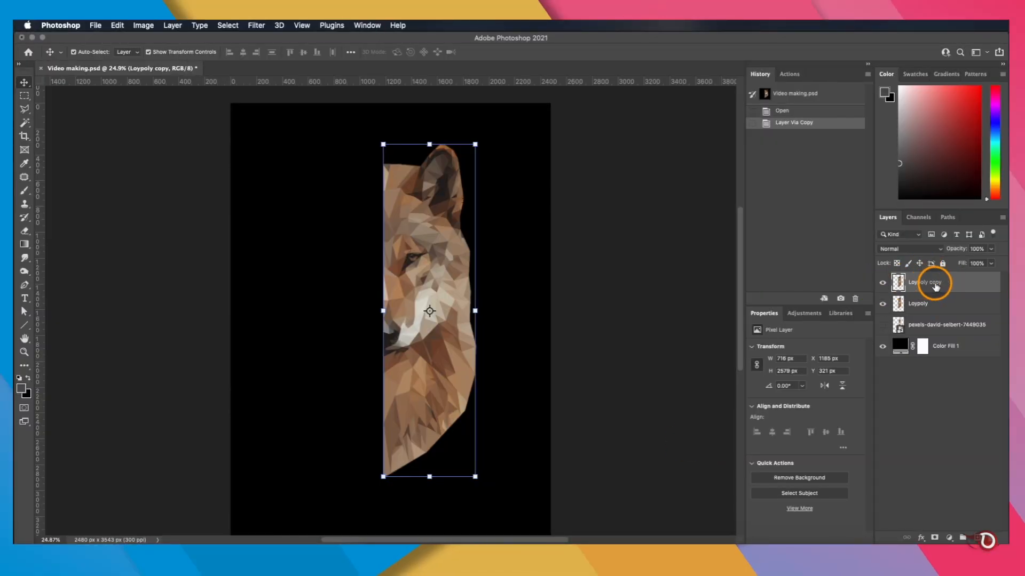
Step: Flip the Loypoly copy layer horizontally and move it straight sideways until its inner edge meets the original half
key(super+t)
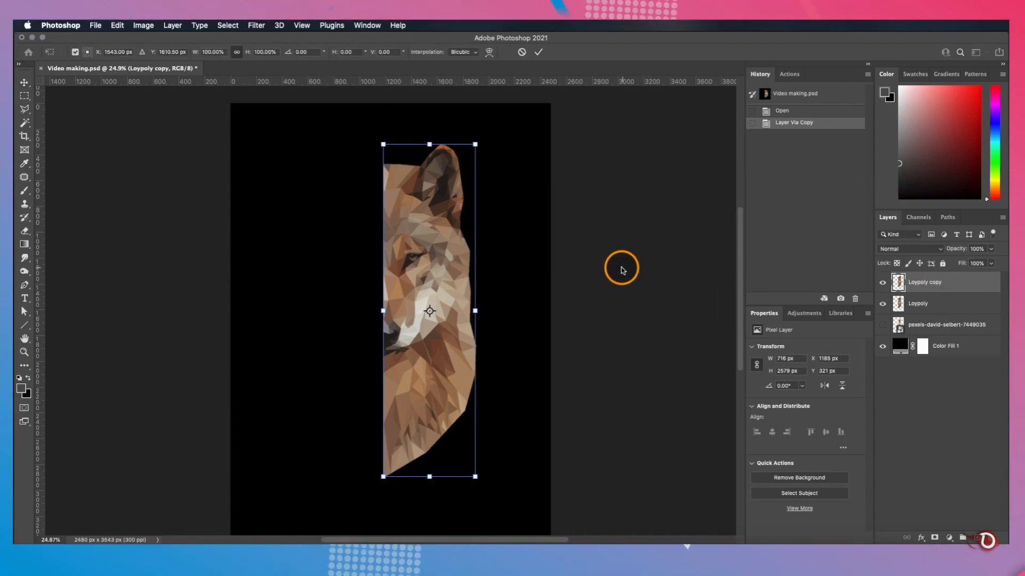
right_click(438, 276)
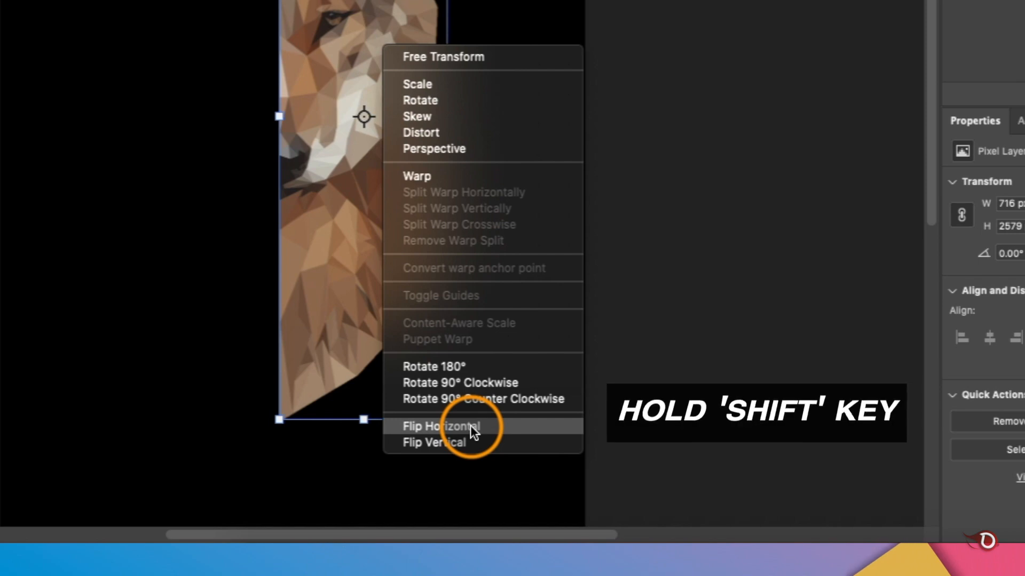
click(470, 426)
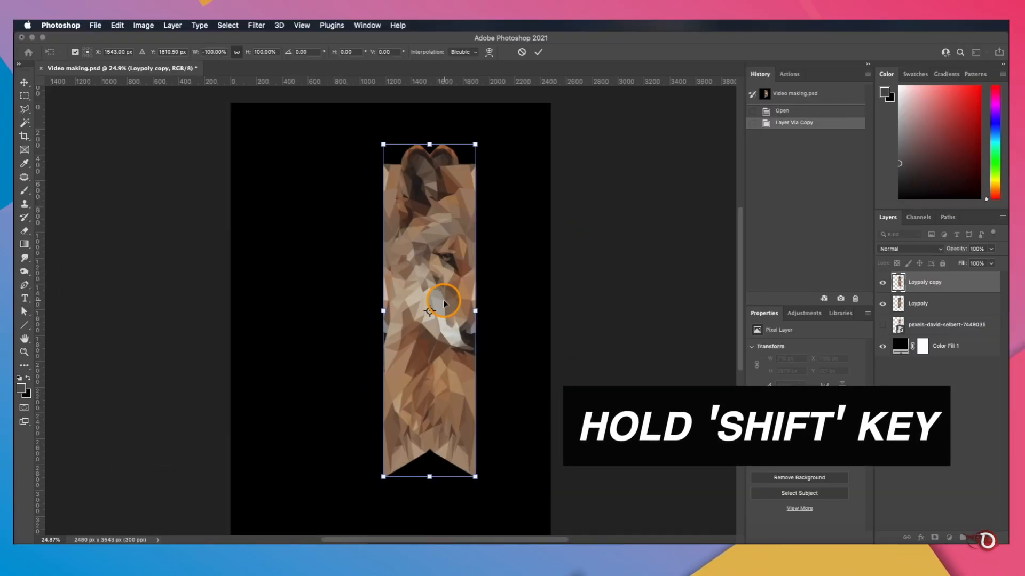
drag(444, 303, 354, 305)
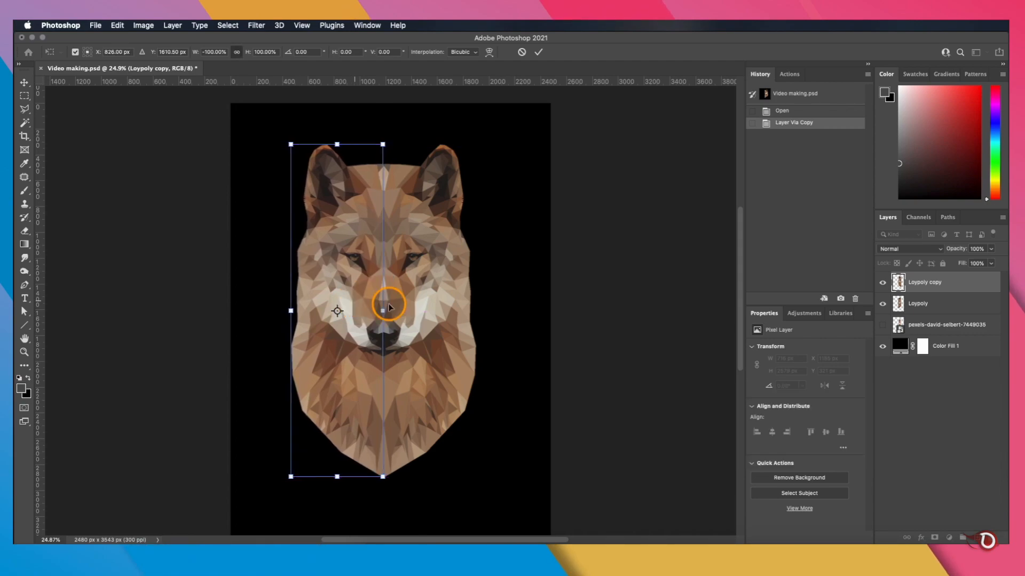
click(537, 61)
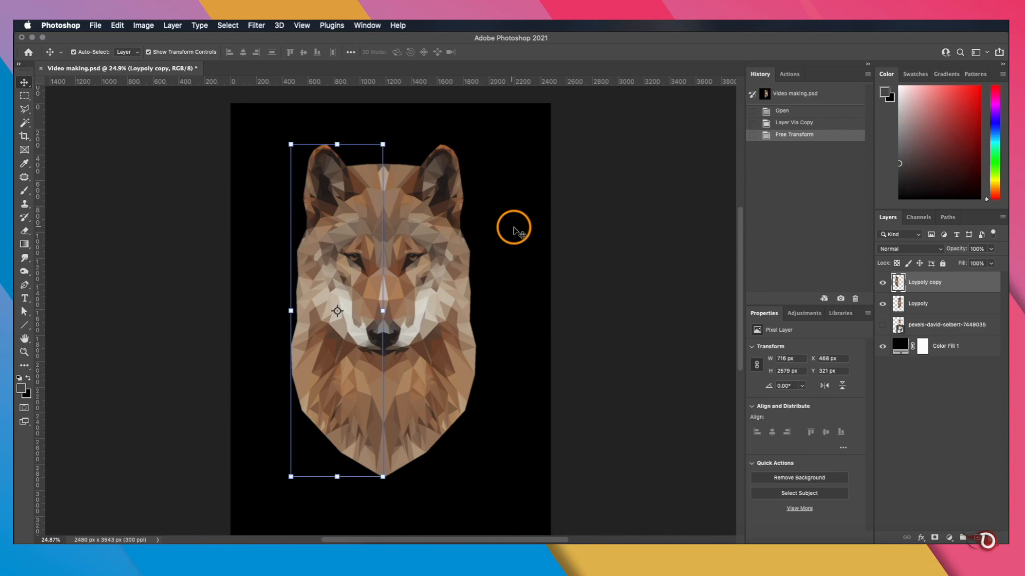
Step: Nudge the mirrored half about 4 px towards the original to close the centre seam, and deselect it
click(517, 230)
click(374, 277)
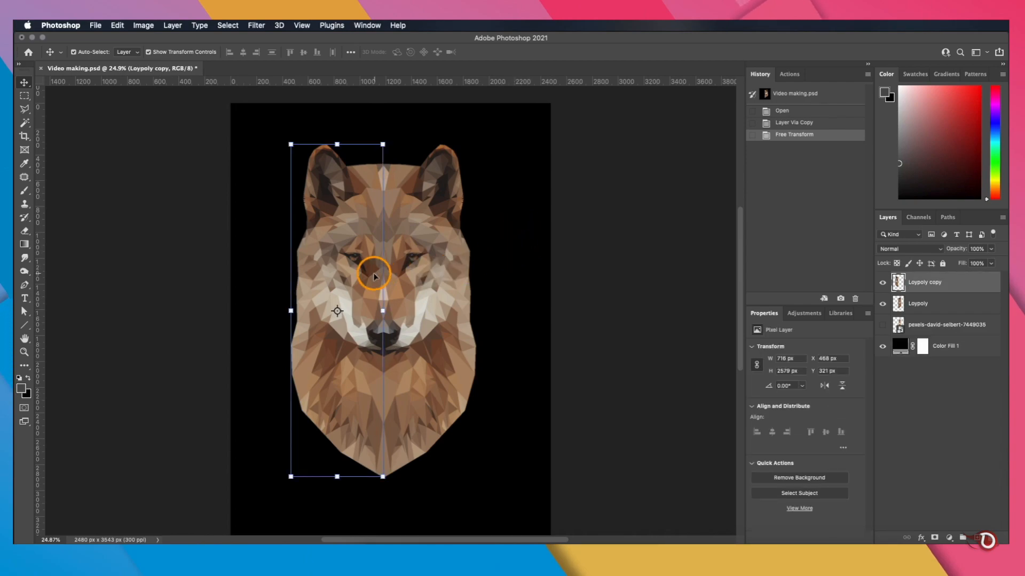
key(Right)
click(496, 268)
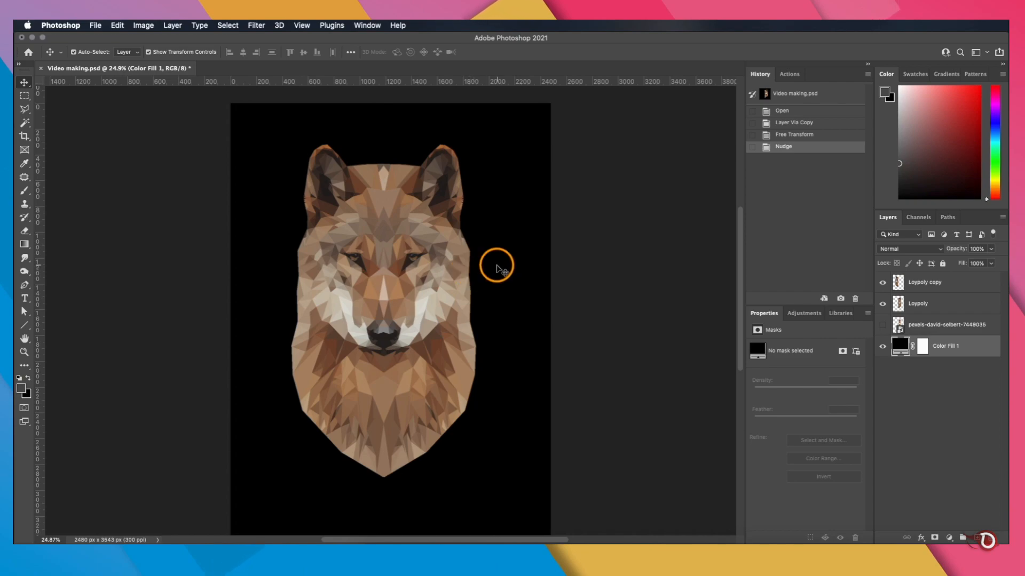
Step: Add a Levels adjustment layer above Loypoly and clip it to that layer
click(450, 281)
scroll(449, 280, up, 1)
click(948, 538)
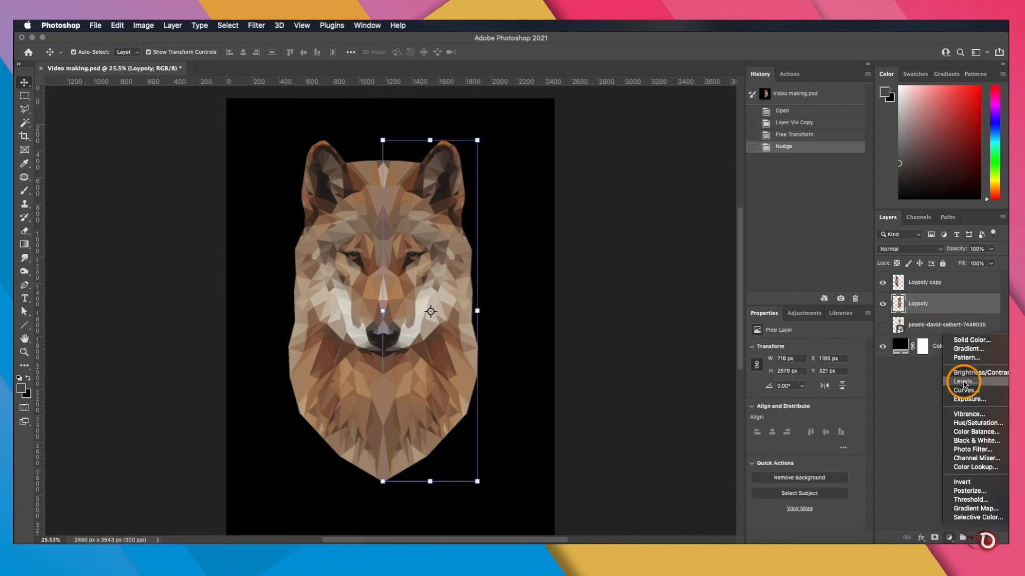
click(955, 376)
alt+click(898, 314)
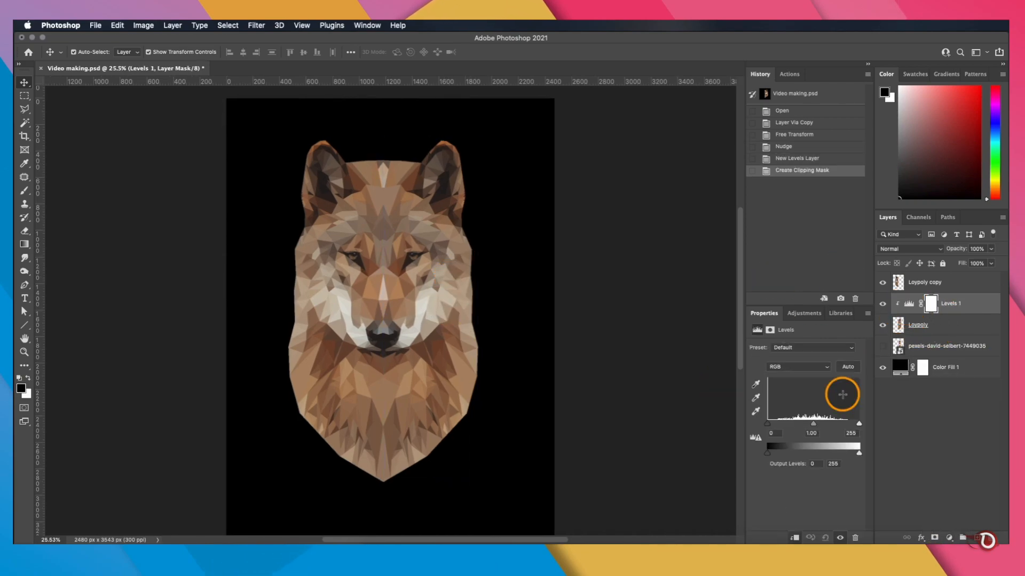
Step: Strengthen the original half's contrast by raising the black input level and lowering the white input level to 180
drag(858, 424, 841, 423)
drag(766, 424, 779, 425)
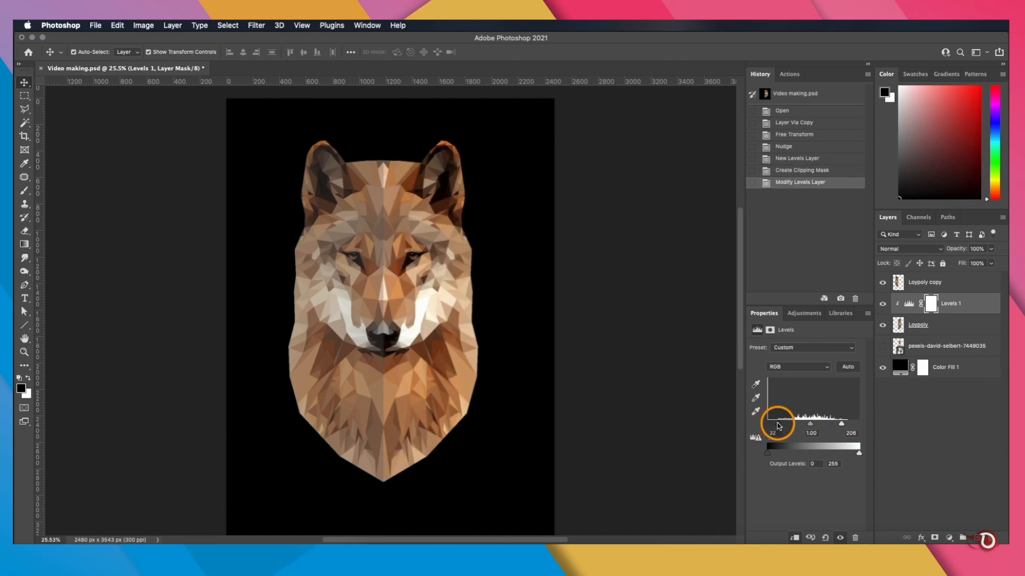
mouse_move(841, 424)
mouse_down()
mouse_move(809, 424)
mouse_move(831, 424)
mouse_up()
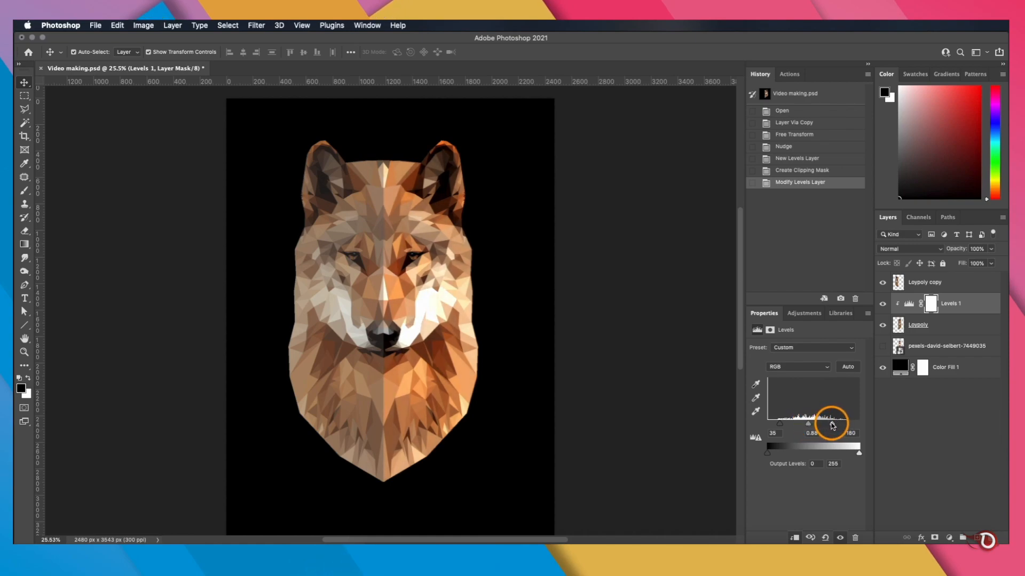
Step: Add a Levels adjustment clipped to Loypoly copy, with input levels 12, 1.09 and 236
click(940, 282)
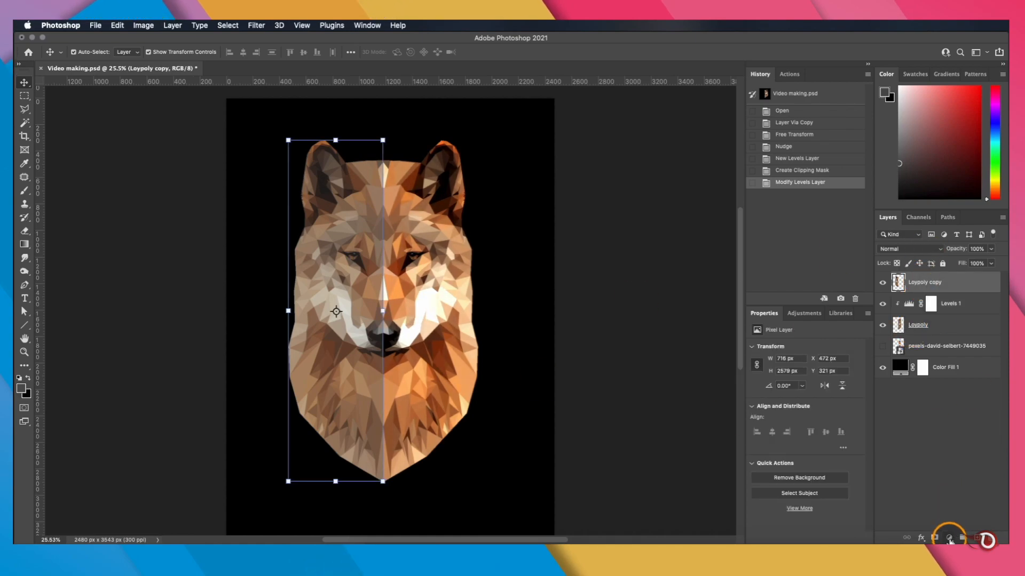
click(949, 541)
click(961, 377)
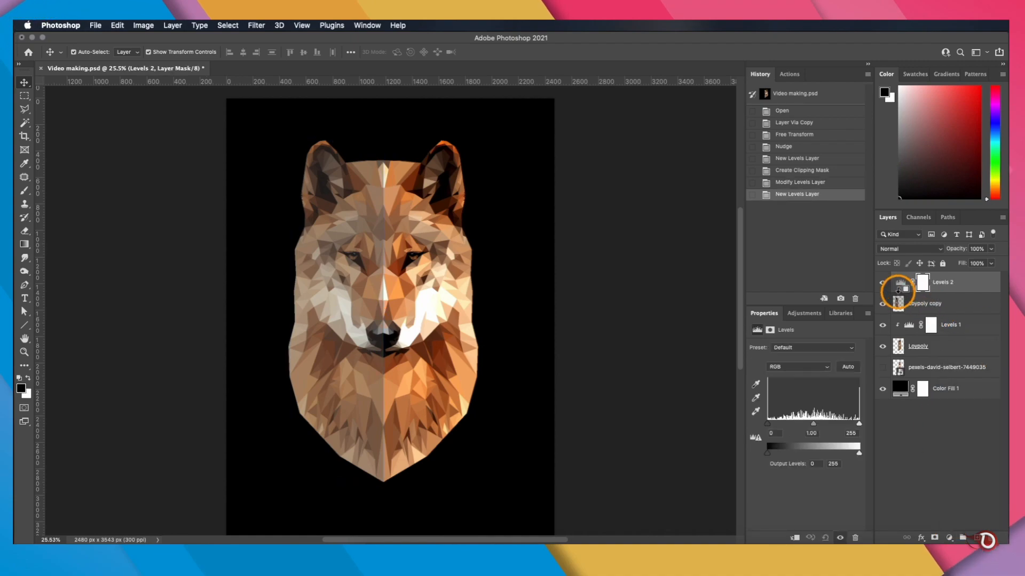
alt+click(909, 287)
drag(858, 424, 854, 424)
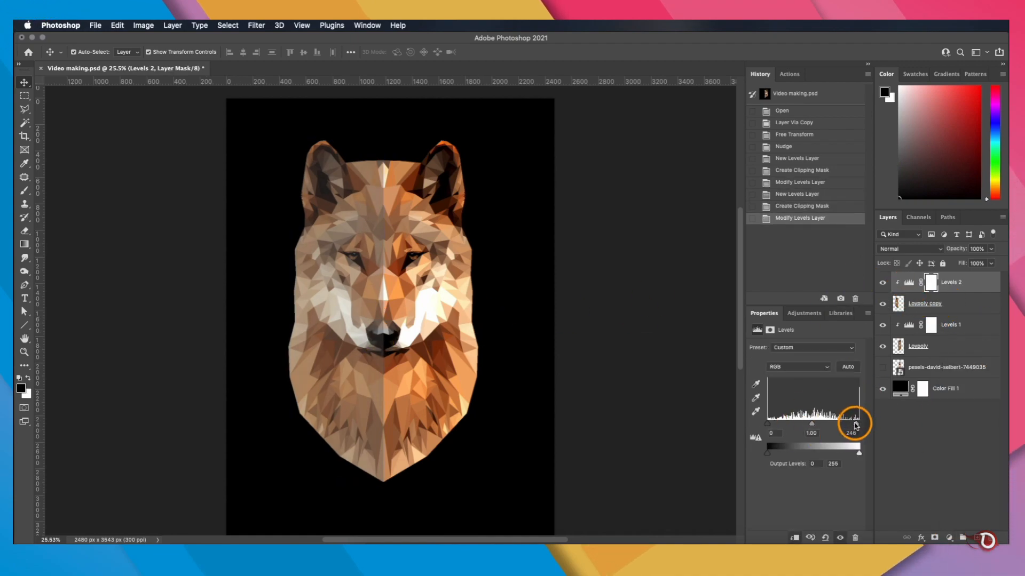
drag(767, 424, 852, 425)
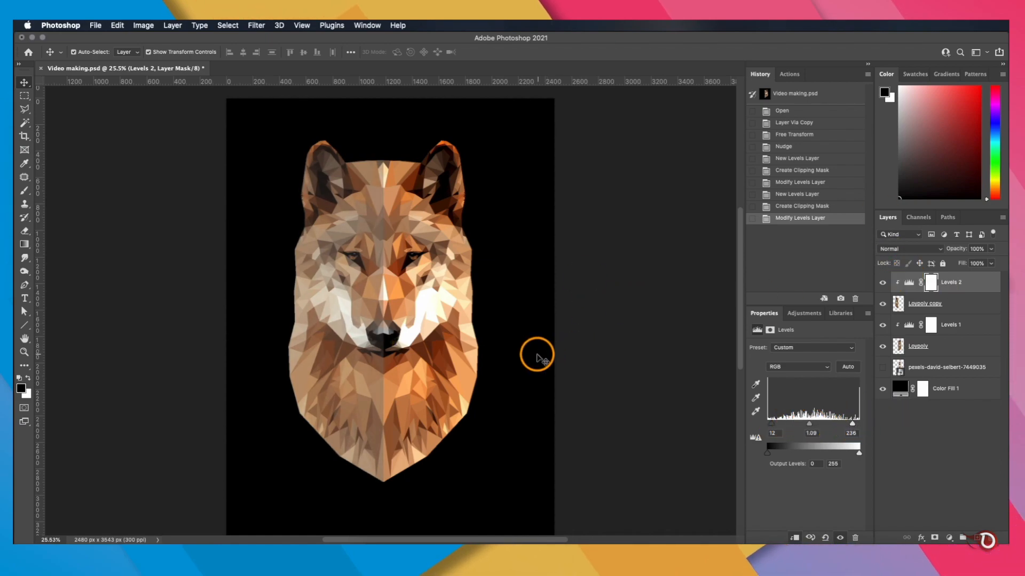
Step: Narrow the original Loypoly half slightly by pulling its outer edge towards the centre seam
click(480, 354)
key(ctrl+t)
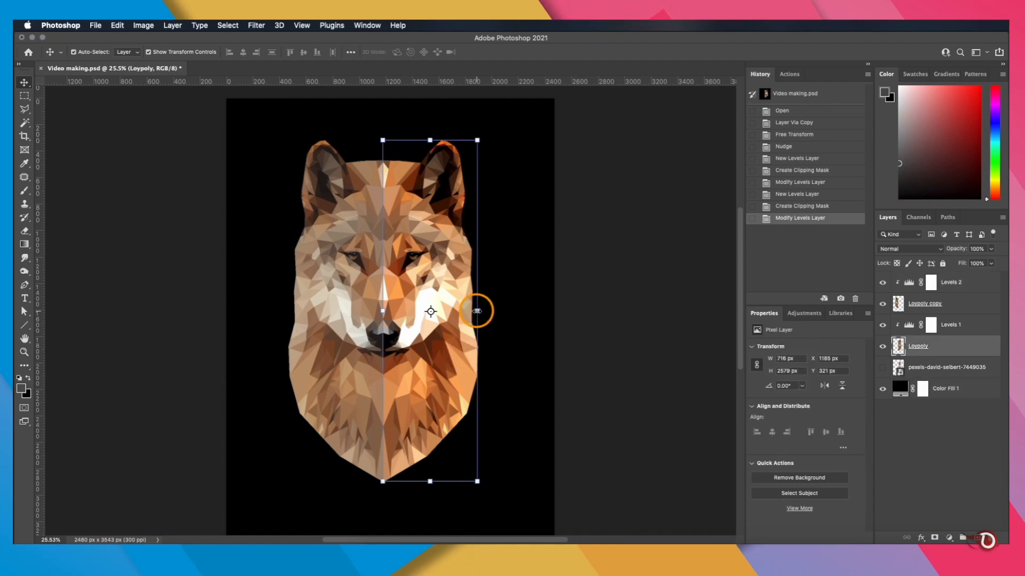
drag(477, 311, 471, 311)
click(538, 52)
Step: Narrow the mirrored half from its outer edge so that the whole wolf is about 1340 px wide, and deselect it
click(333, 314)
key(super+t)
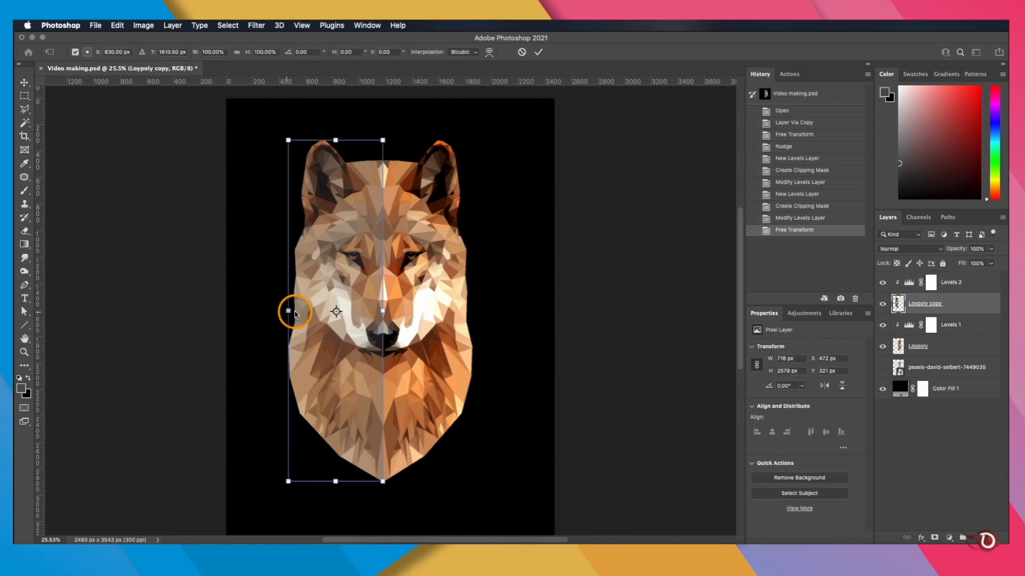
drag(289, 312, 295, 311)
click(538, 52)
click(501, 257)
scroll(451, 366, down, 5)
scroll(450, 366, up, 6)
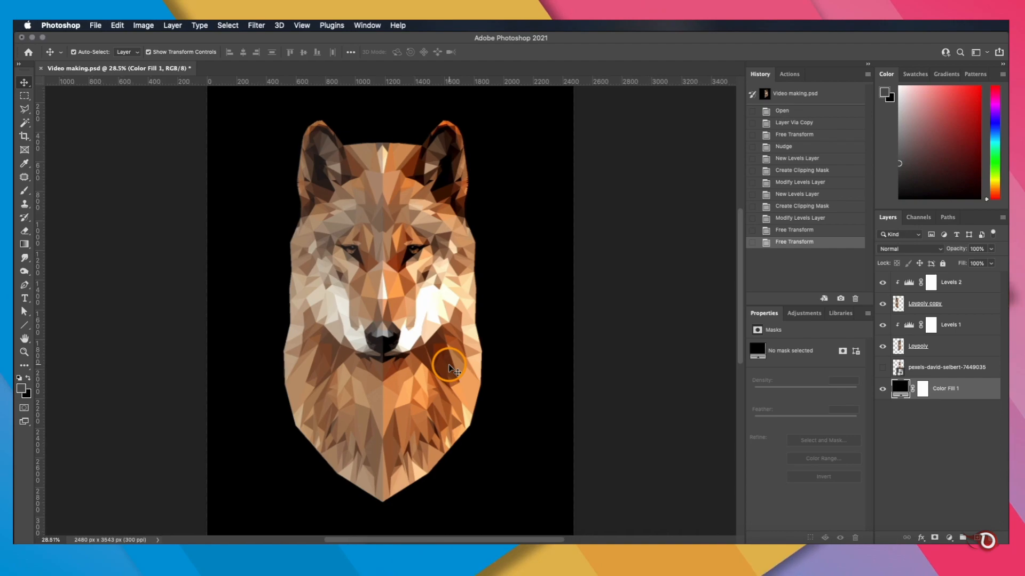
Step: Convert both wolf halves and their Levels layers to one smart object and rename it Low poly Final
click(971, 288)
shift+click(959, 349)
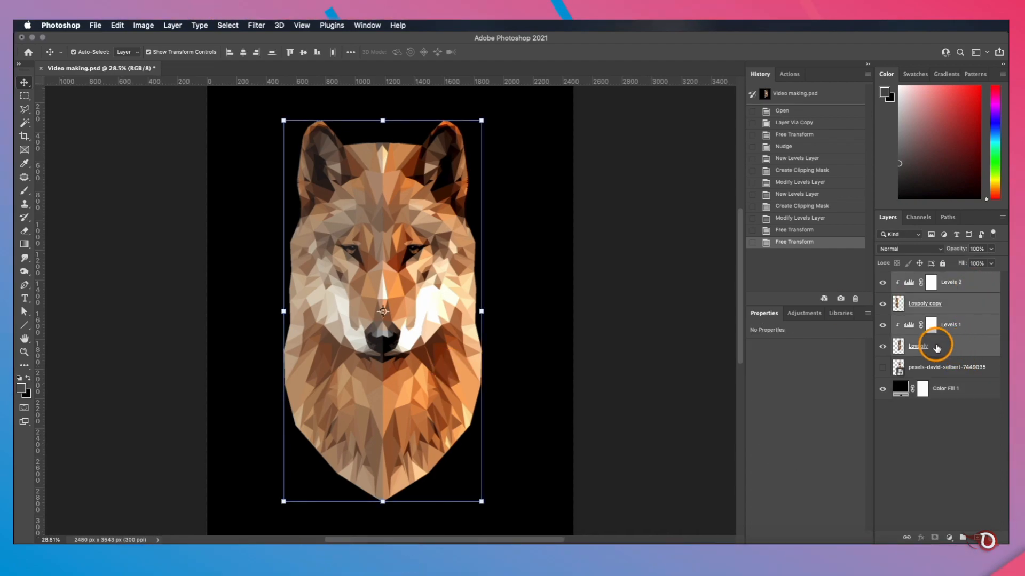
right_click(957, 346)
click(962, 233)
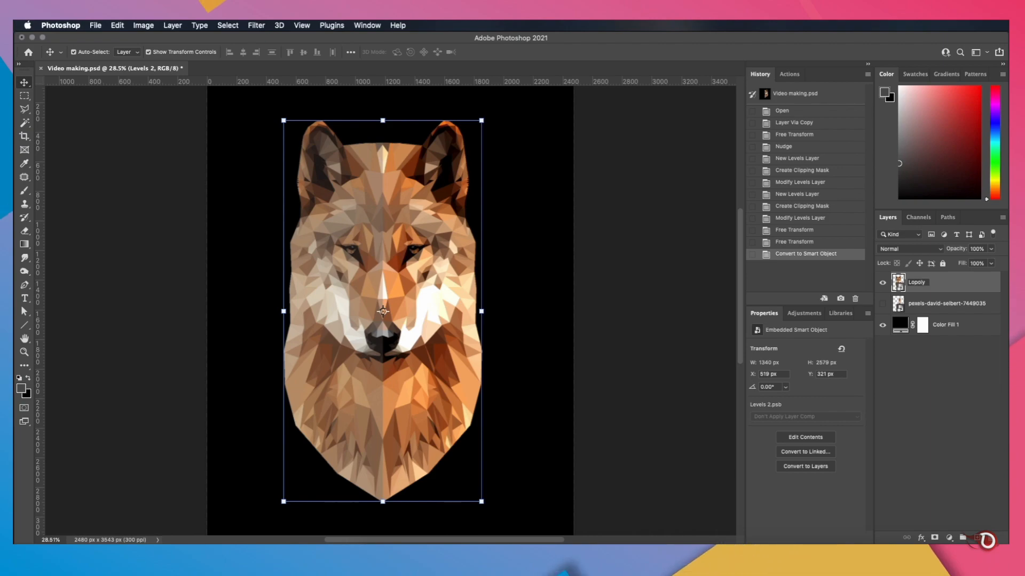
text(Low pol)
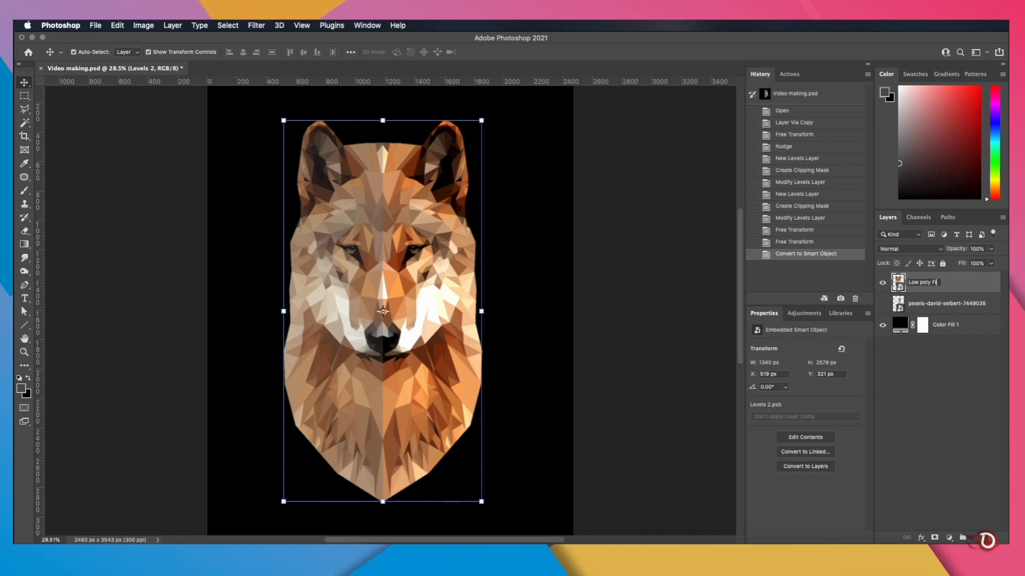
click(913, 391)
Step: Scale the wolf down to about 1168 × 2247 px and move it lower on the poster
scroll(448, 178, down, 3)
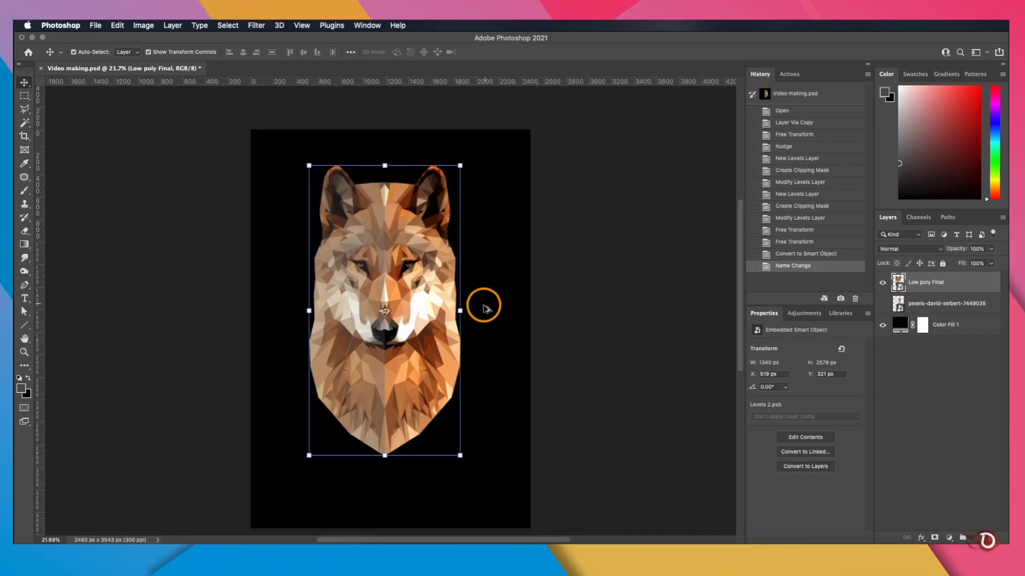
drag(460, 311, 406, 322)
click(525, 56)
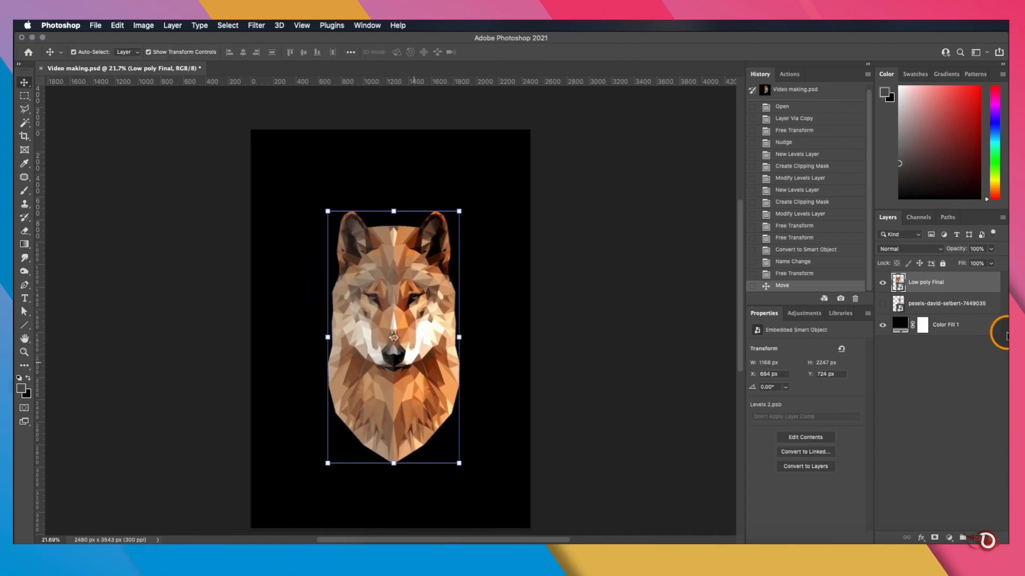
Step: Centre the wolf horizontally on the canvas, then resize it to about 1177 × 2265 px and place it higher
key(super+a)
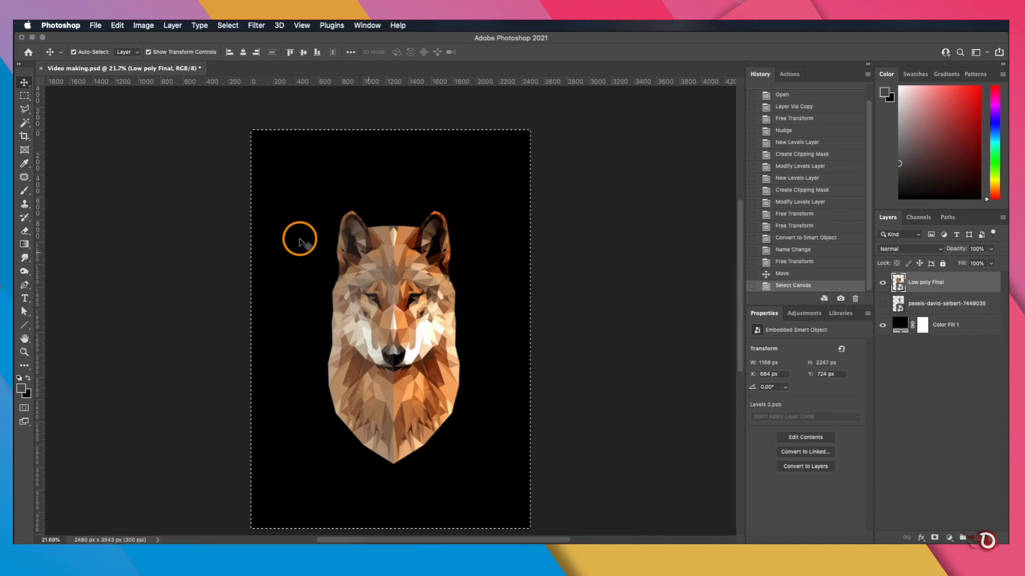
click(124, 91)
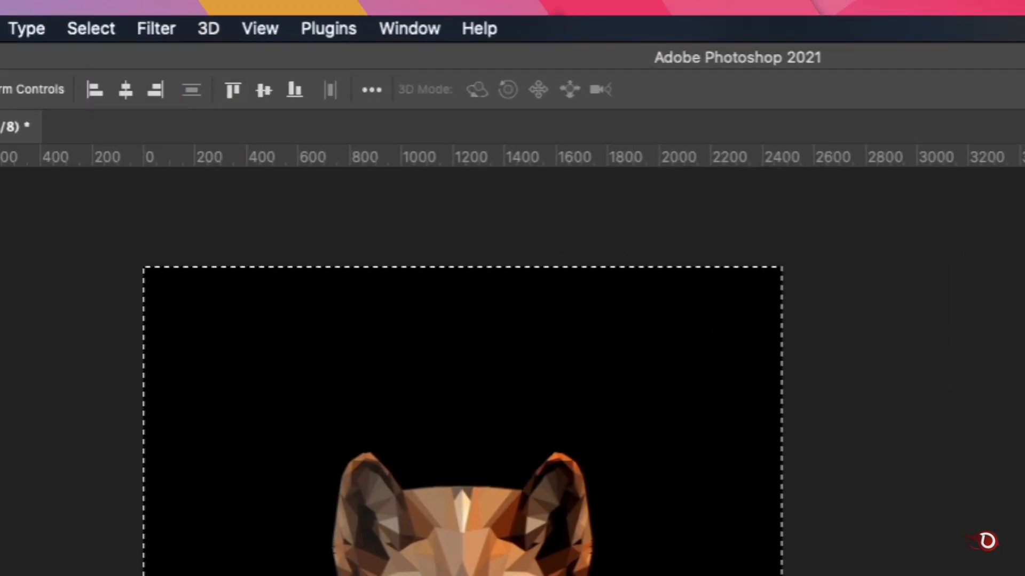
key(super+d)
key(super+t)
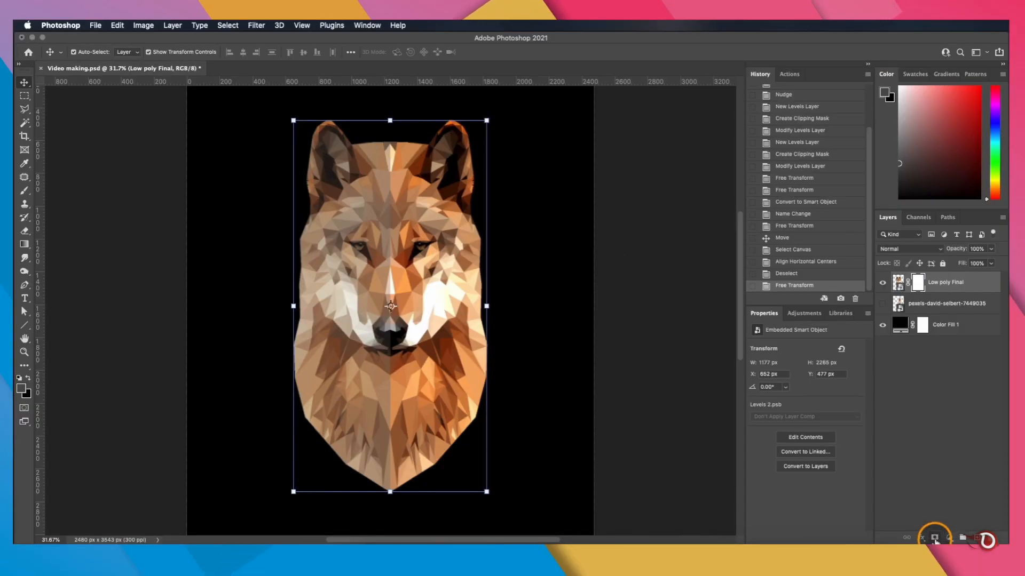
Step: Add a layer mask to Low poly Final and choose the Soft Round brush for the Brush tool
click(934, 538)
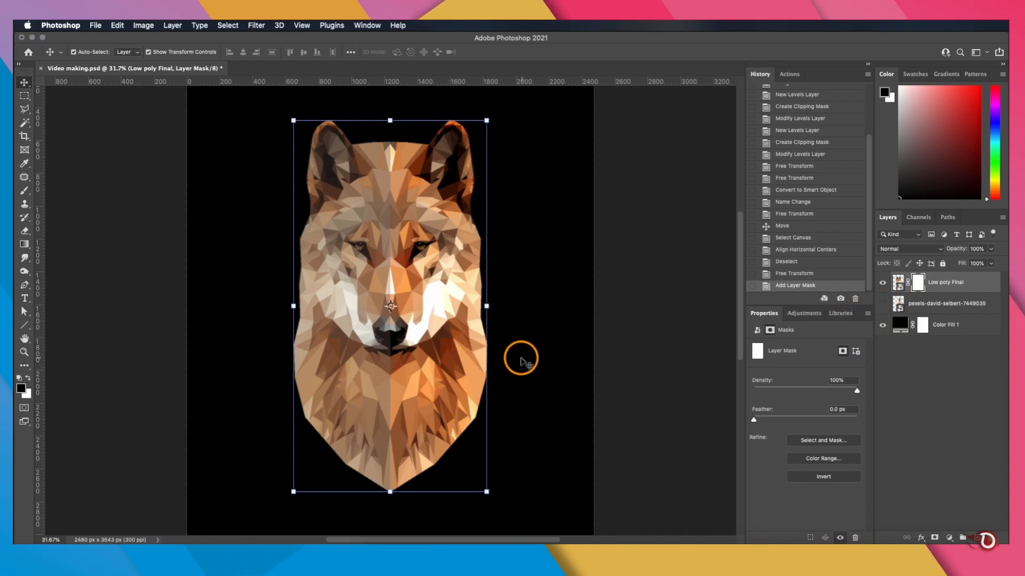
click(30, 195)
click(90, 54)
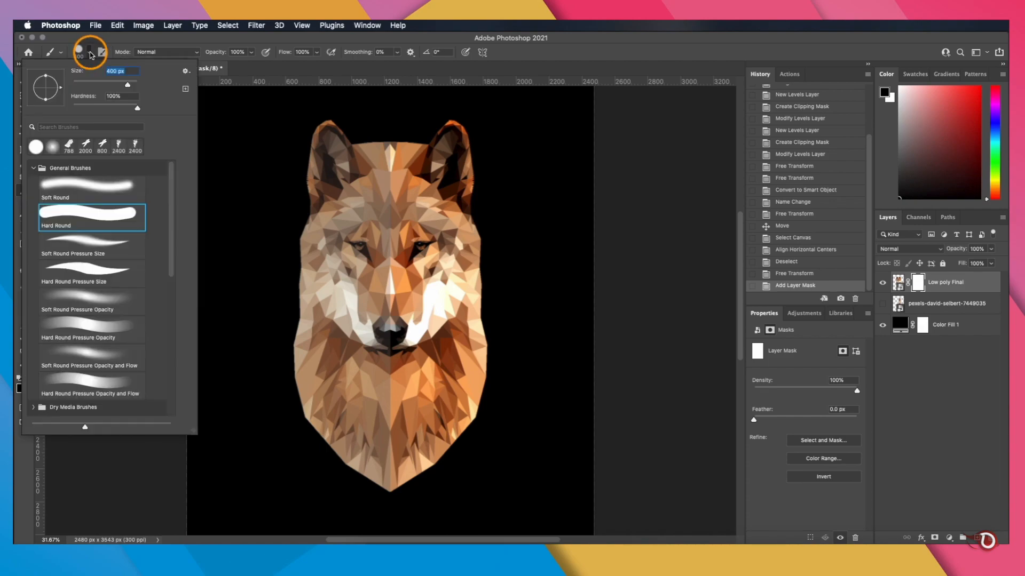
click(103, 198)
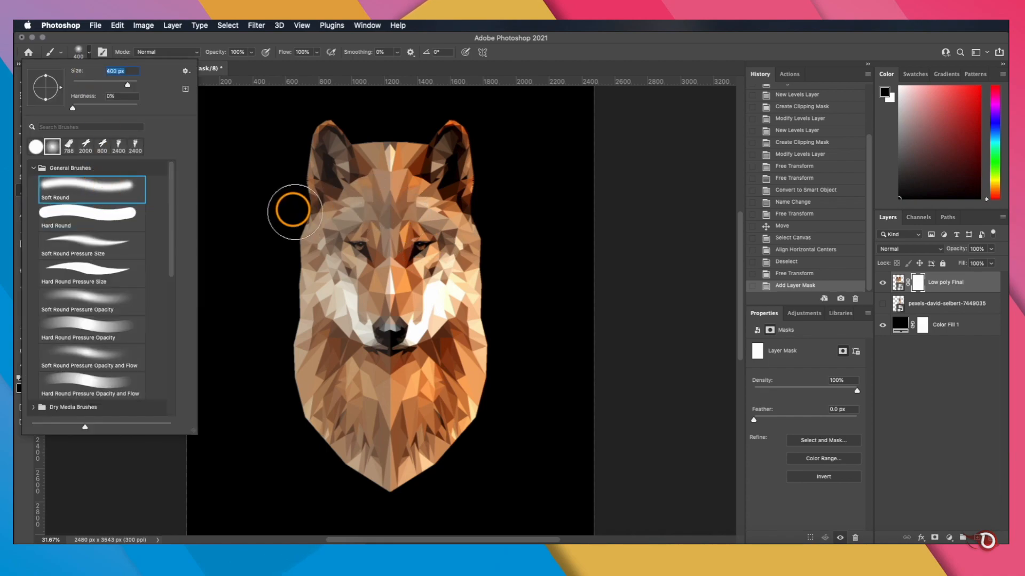
click(294, 212)
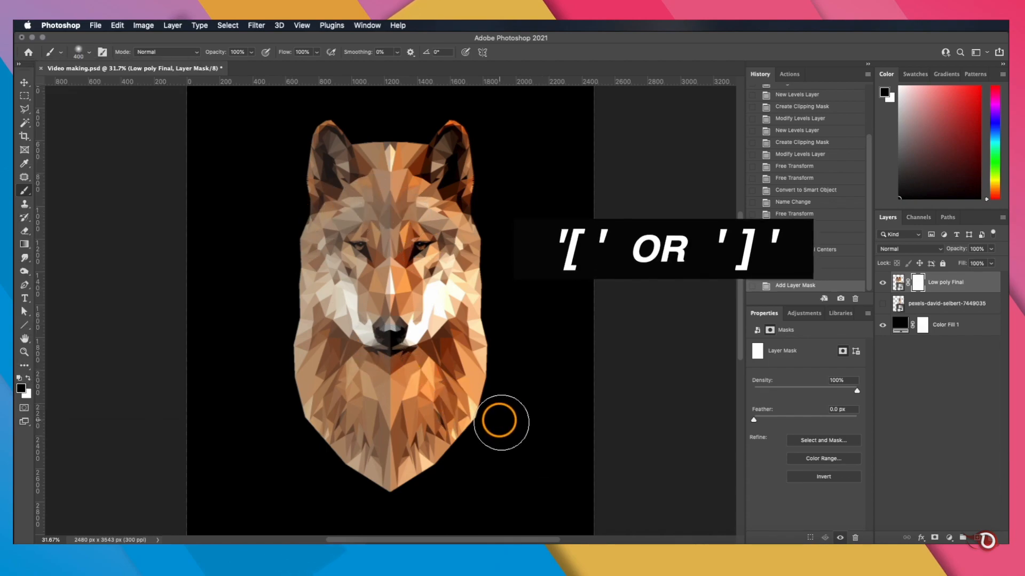
Step: Paint black on the Low poly Final mask with a 500 px soft brush to fade the wolf's chest and outer sides
key(bracketright)
key(bracketright)
key(bracketleft)
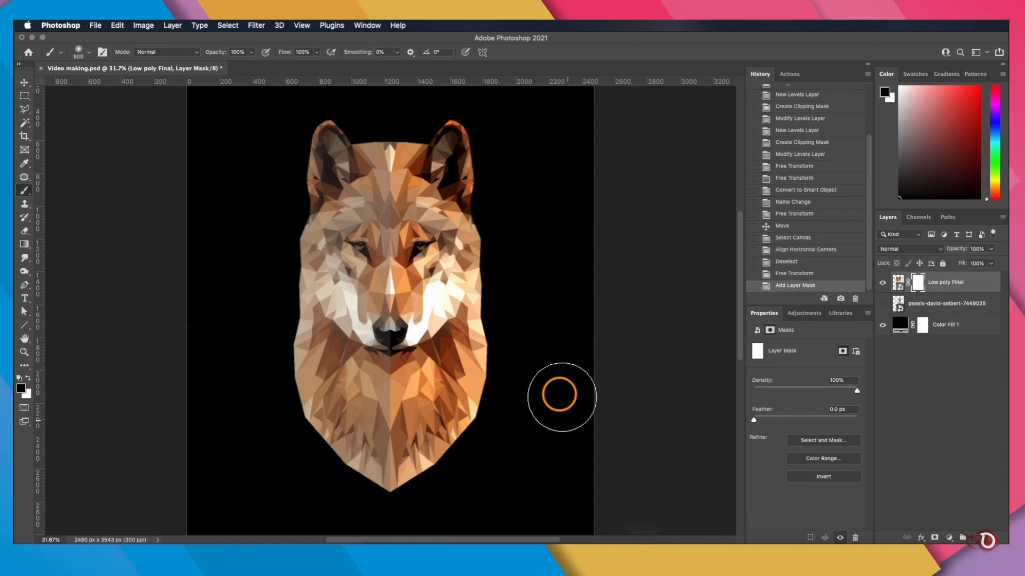
mouse_move(535, 393)
mouse_down()
mouse_move(427, 510)
mouse_move(535, 374)
mouse_move(508, 443)
mouse_up()
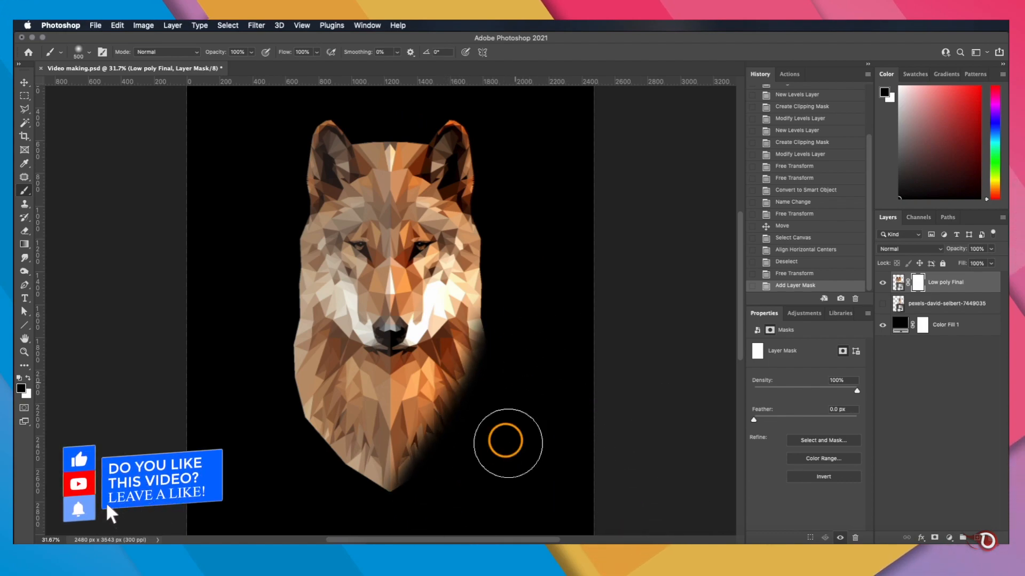
scroll(497, 454, down, 1)
mouse_move(363, 477)
mouse_down()
mouse_move(274, 395)
mouse_move(345, 475)
mouse_move(408, 509)
mouse_up()
drag(450, 477, 499, 373)
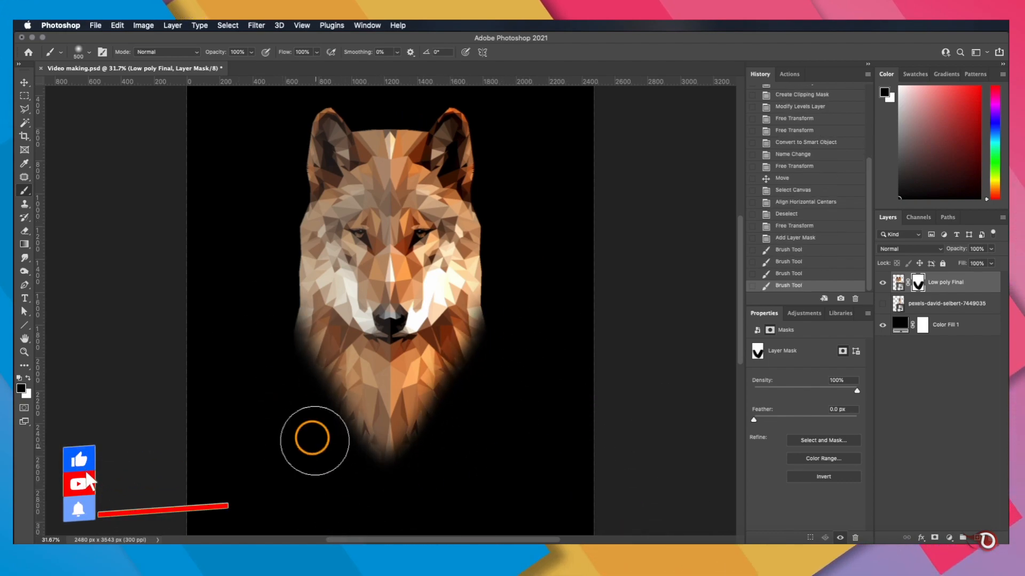
mouse_move(313, 438)
mouse_down()
mouse_move(247, 366)
mouse_move(268, 291)
mouse_up()
drag(513, 283, 526, 320)
Step: Reduce the brush to 90 px and mask the hard edge of the wolf's head between the ears
scroll(411, 257, up, 5)
key(bracketleft)
key(bracketleft)
key(bracketleft)
key(bracketleft)
key(bracketleft)
key(bracketleft)
key(bracketleft)
key(bracketleft)
key(bracketleft)
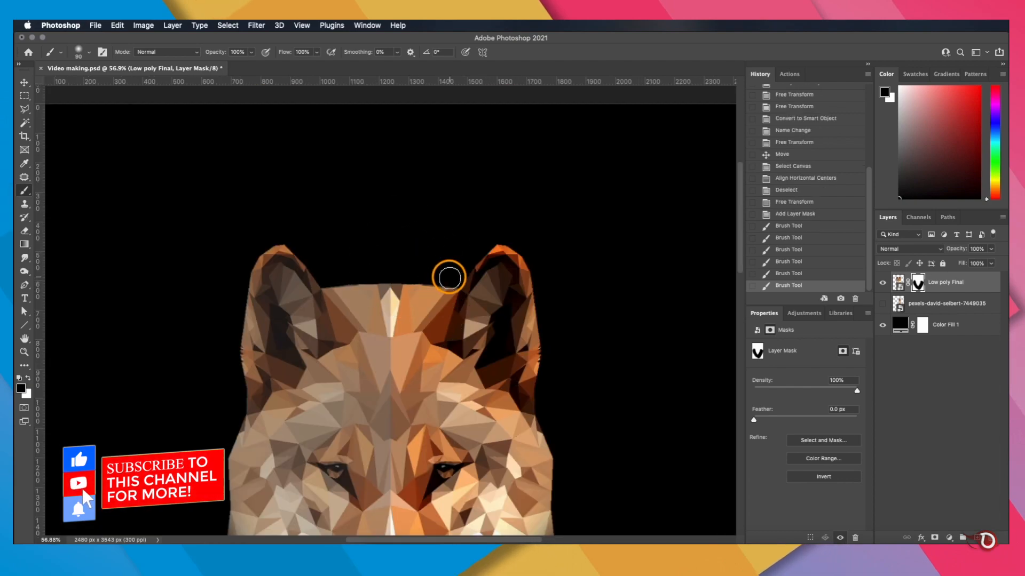
mouse_move(451, 277)
mouse_down()
mouse_move(327, 278)
mouse_move(461, 280)
mouse_move(327, 280)
mouse_up()
scroll(352, 256, down, 10)
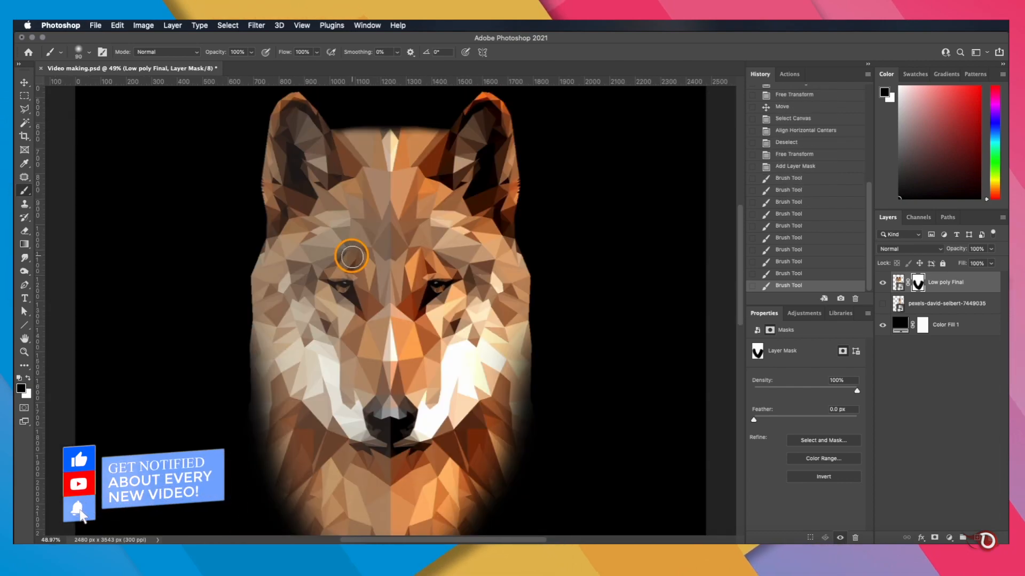
scroll(352, 256, down, 5)
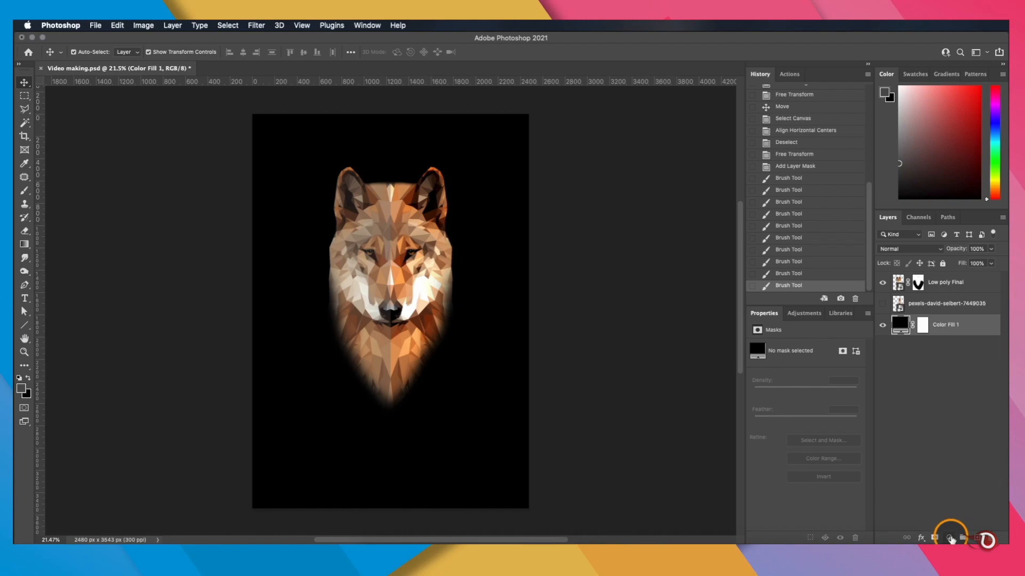
Step: Add a gradient fill layer above Color Fill 1 and set the gradient's first colour stop to black
click(949, 540)
click(960, 350)
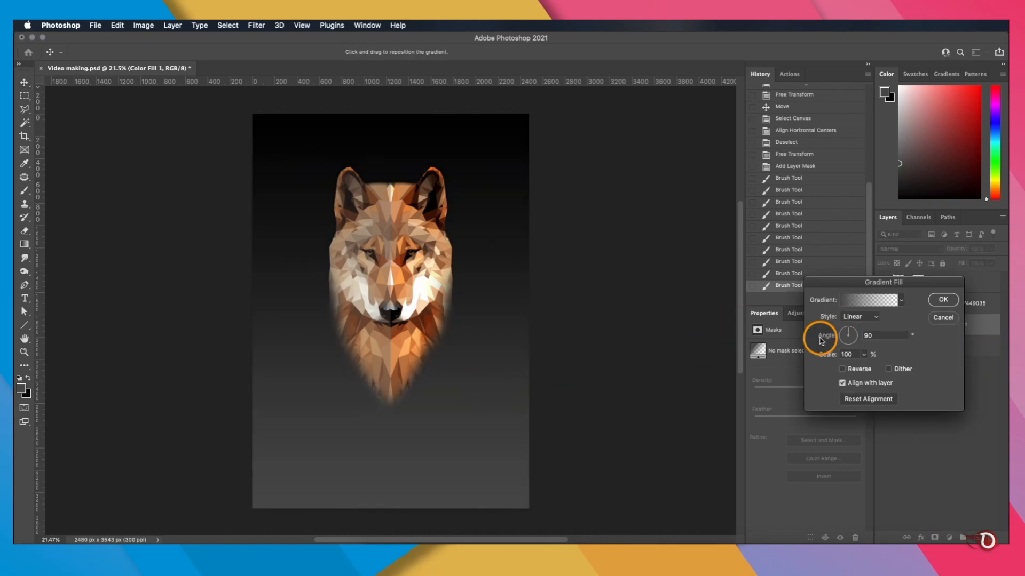
click(858, 300)
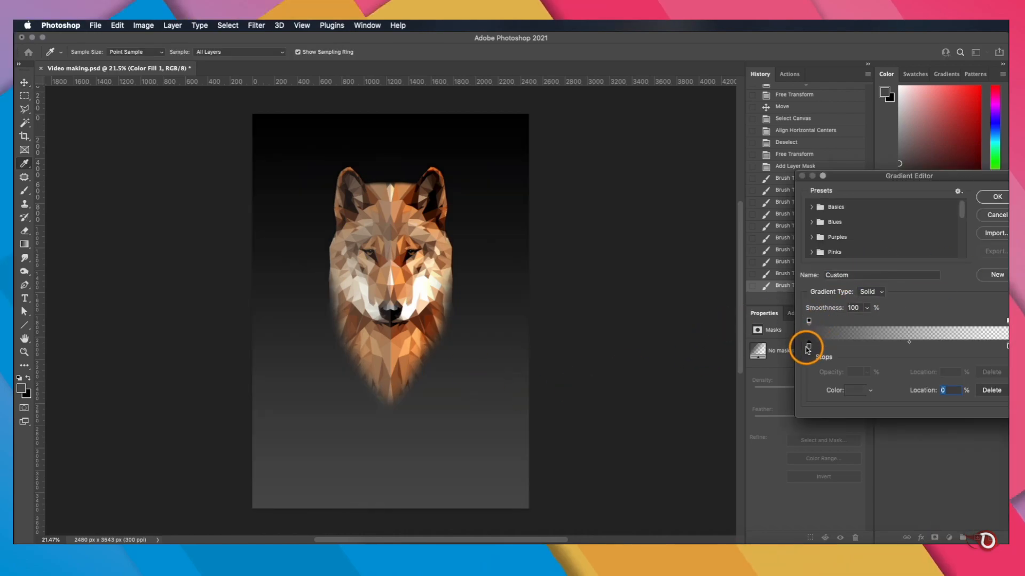
click(849, 389)
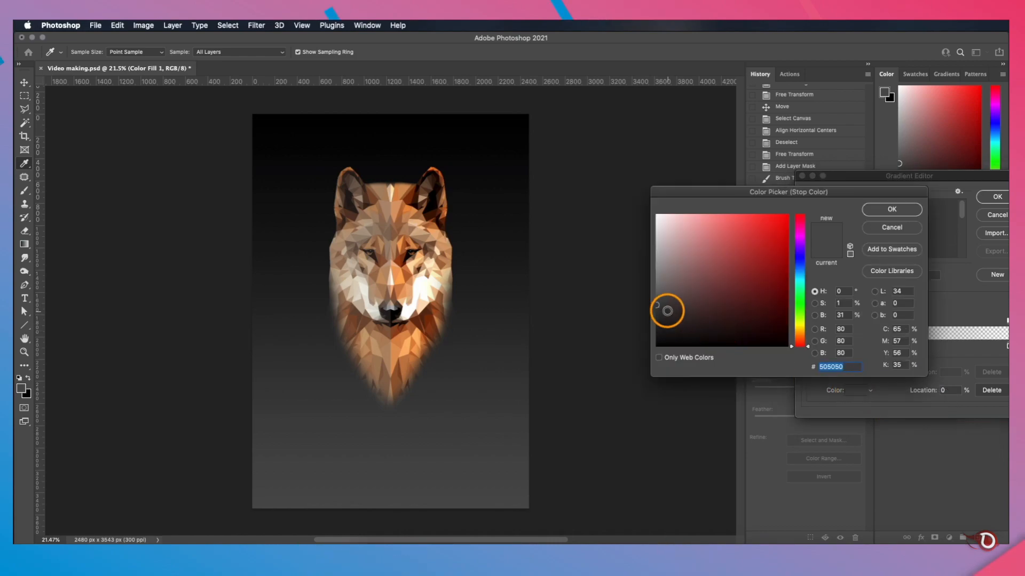
drag(658, 305, 640, 354)
click(880, 209)
drag(956, 177, 888, 171)
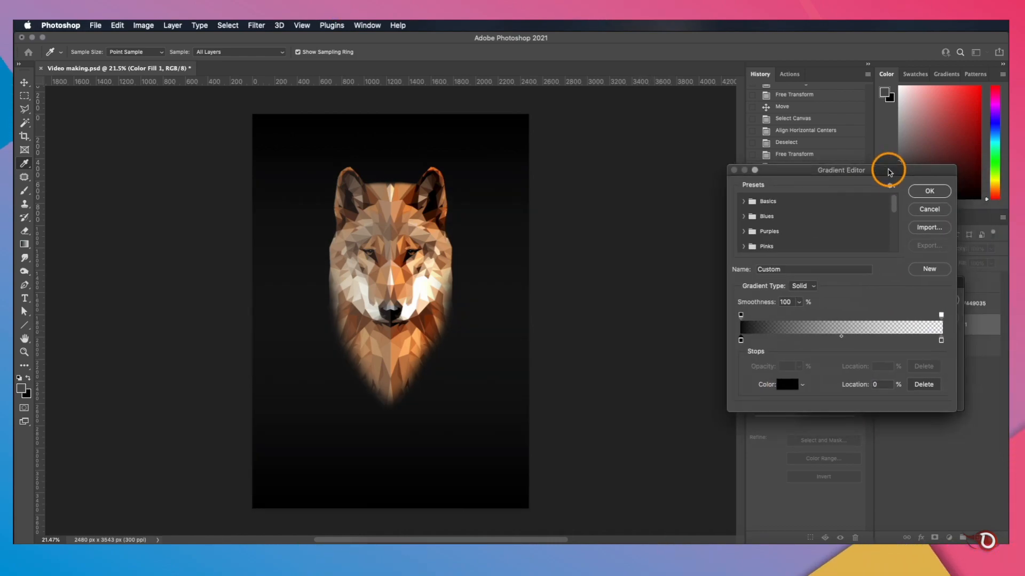
Step: Set the opacity of the gradient's end stop to 100% and accept the gradient
click(941, 316)
drag(757, 369, 848, 371)
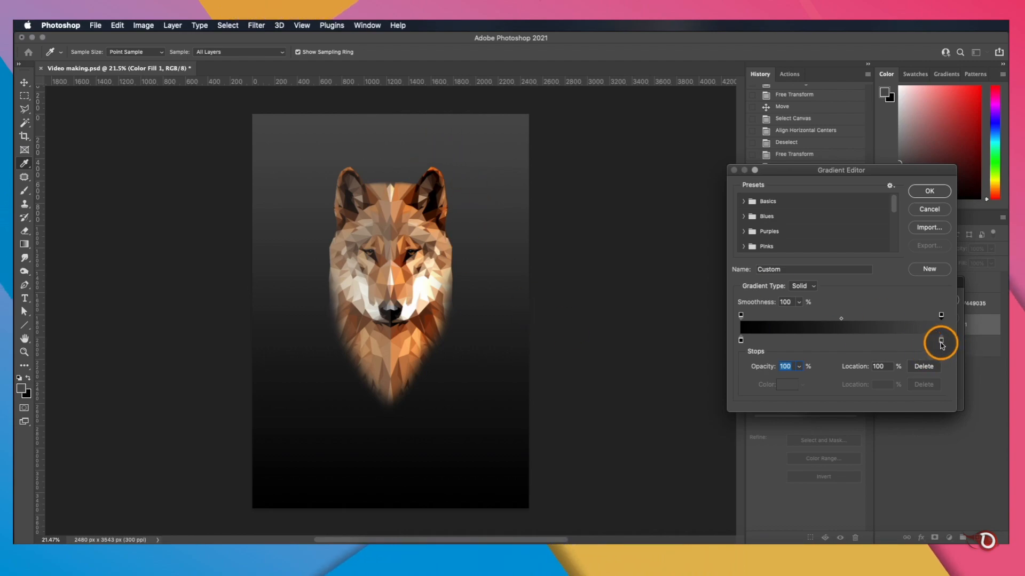
click(922, 191)
Step: Make the background gradient radial, with Reverse and Dither enabled
click(872, 323)
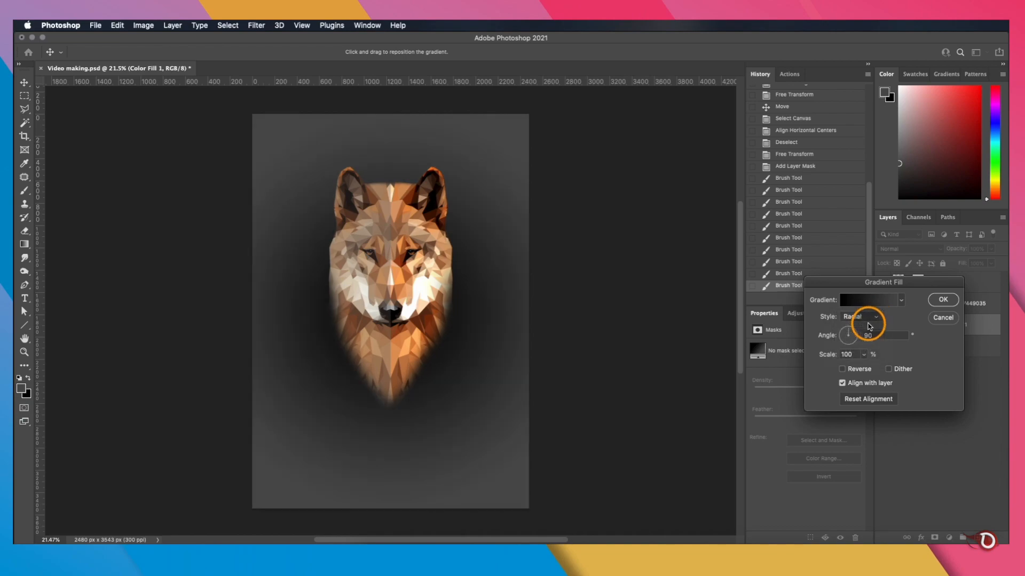
click(841, 369)
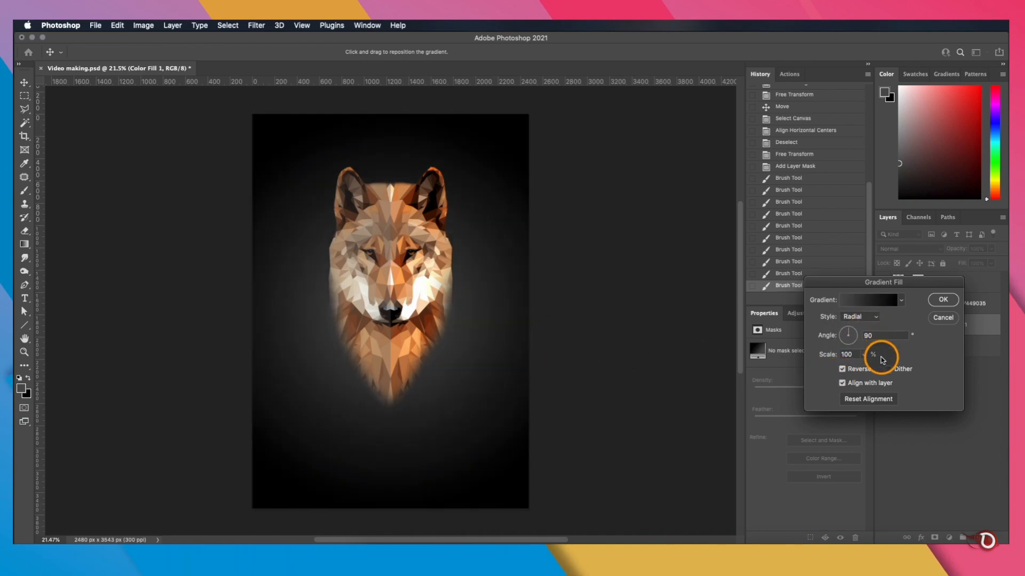
click(888, 369)
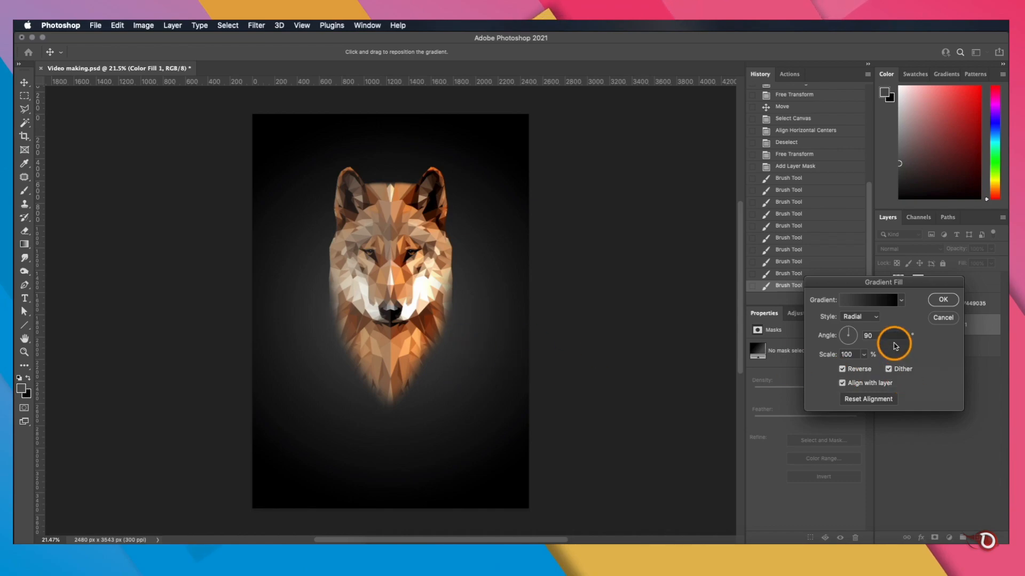
Step: Set the radial gradient's angle to 32.28° and scale to 95%, and move its glow up behind the wolf's head
click(852, 336)
drag(852, 334, 853, 334)
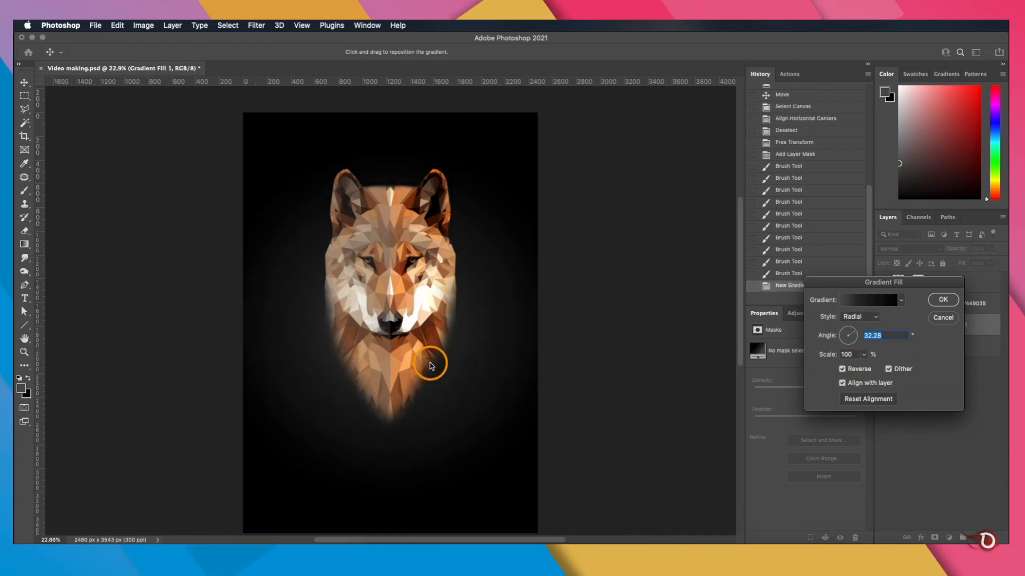
click(863, 355)
drag(863, 369, 862, 369)
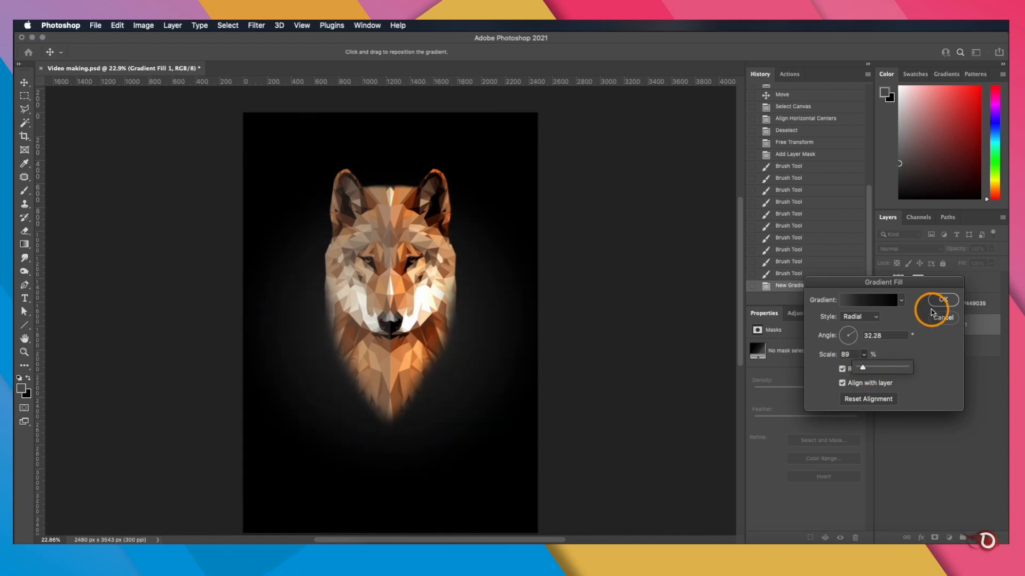
click(931, 310)
drag(434, 369, 428, 302)
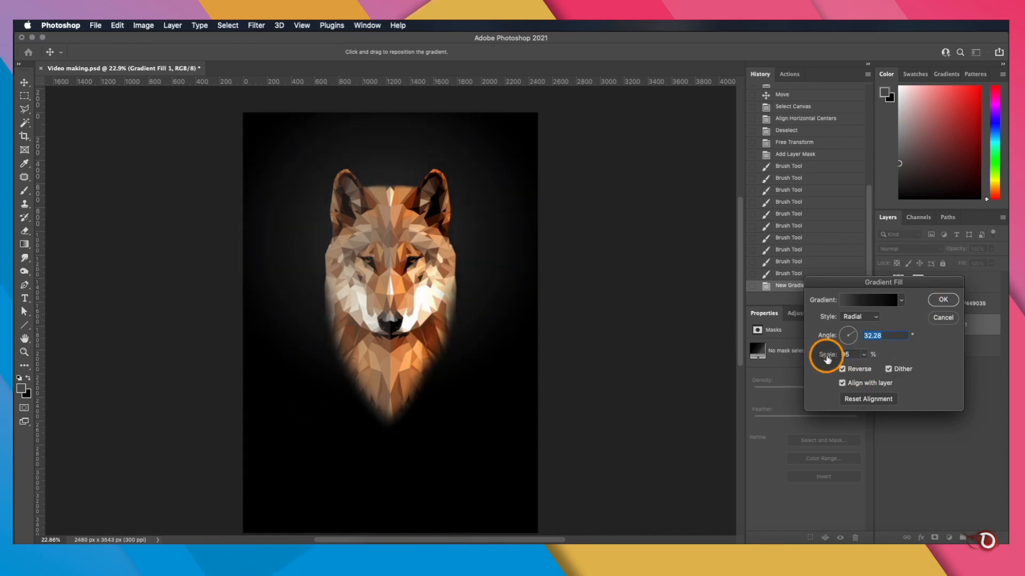
key(Return)
Step: Lock the Gradient Fill 1 layer and delete the Color Fill 1 layer
scroll(561, 336, down, 2)
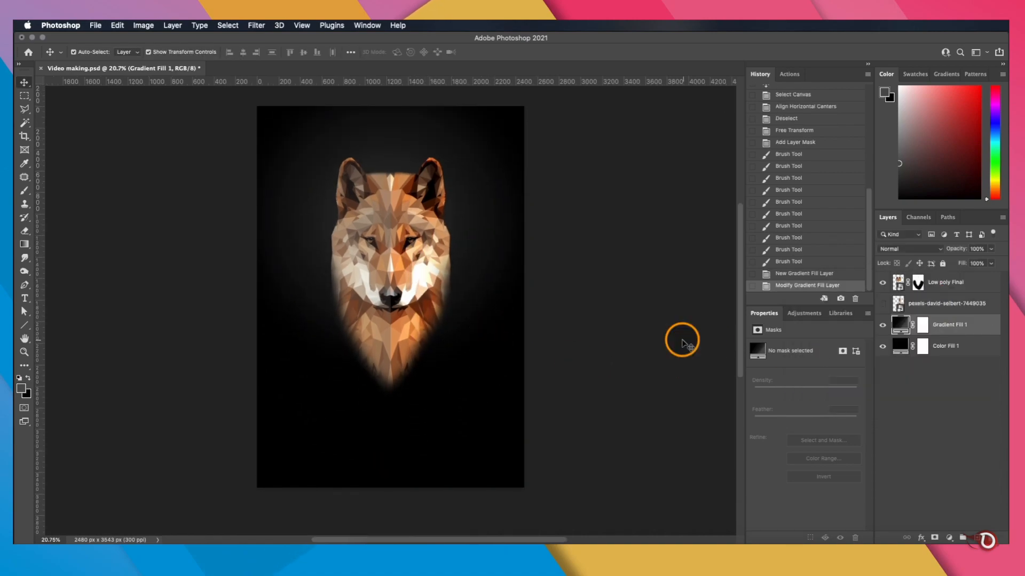
click(941, 264)
click(952, 346)
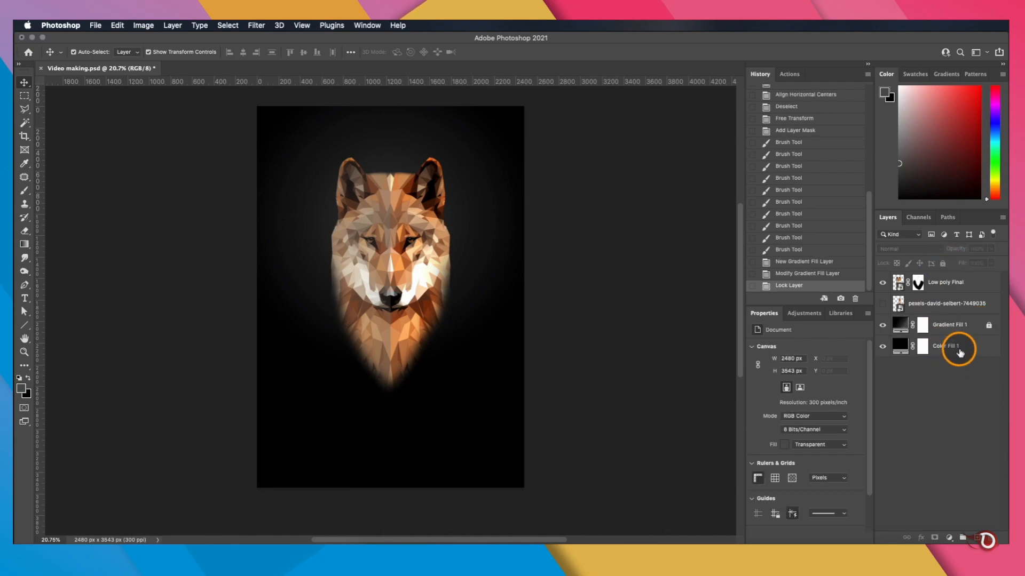
key(Delete)
Step: Add the text "Patience" near the poster's lower-left corner and scale it to about 598 × 187 px
scroll(437, 393, up, 3)
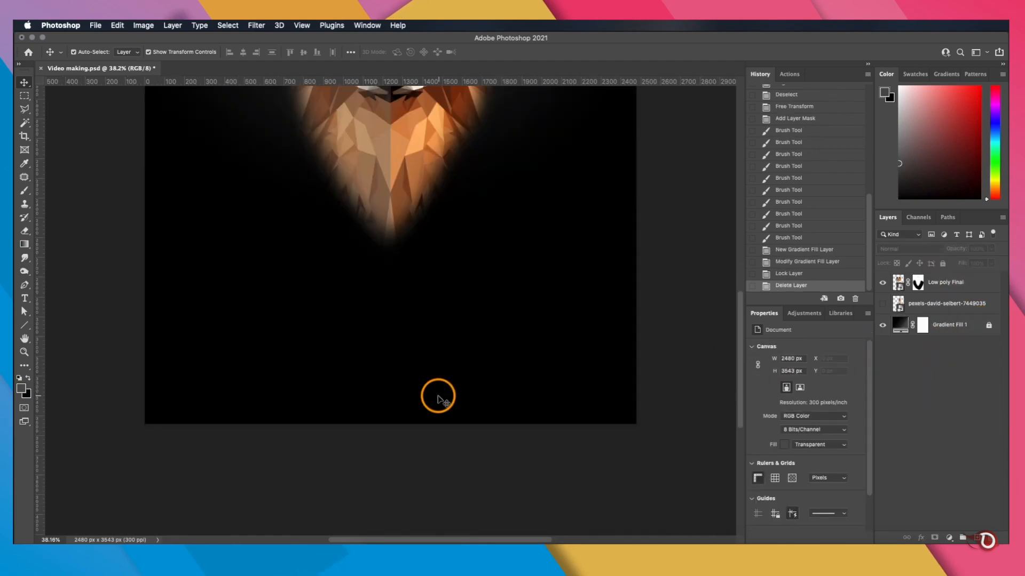
key(t)
click(199, 344)
text(Patience)
click(24, 82)
drag(224, 345, 307, 366)
drag(199, 330, 182, 325)
scroll(240, 342, up, 1)
key(Return)
Step: Set the Patience text to the Prompt font in SemiBold
click(845, 419)
scroll(822, 131, up, 10)
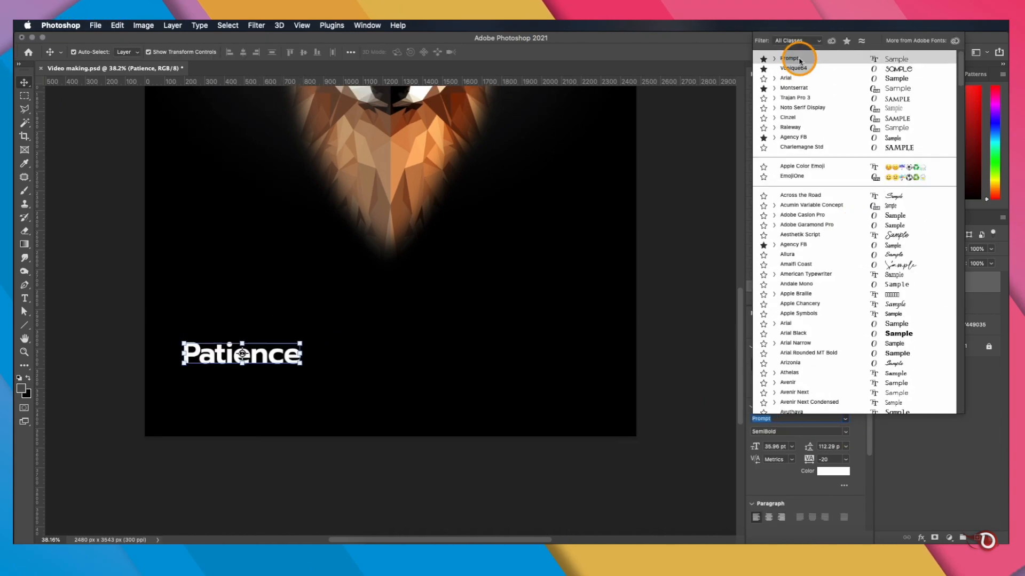
click(795, 61)
click(845, 432)
click(811, 522)
click(877, 408)
click(271, 398)
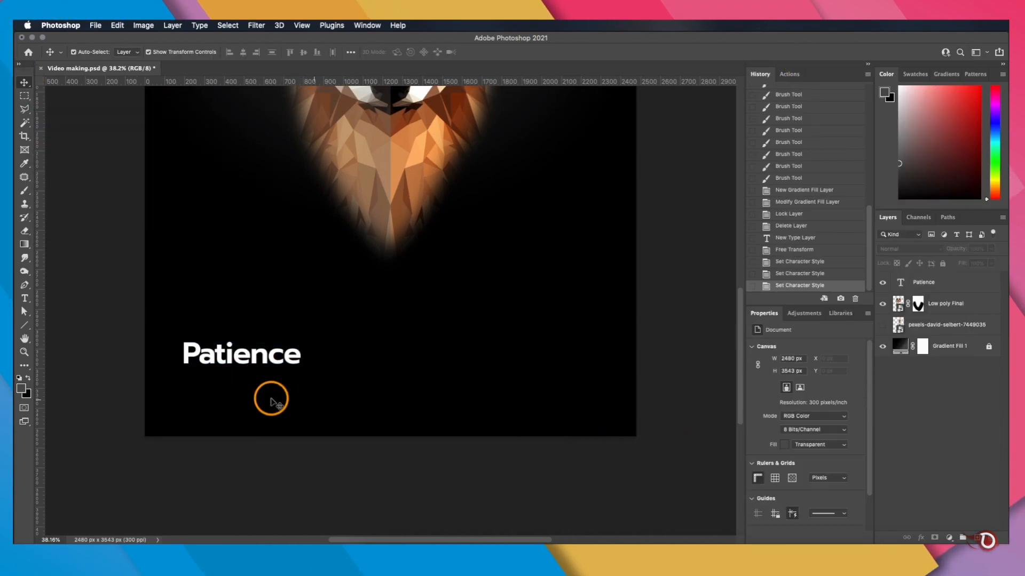
Step: Add a gradient fill layer above the Patience text and clip it to that text
click(938, 280)
click(949, 537)
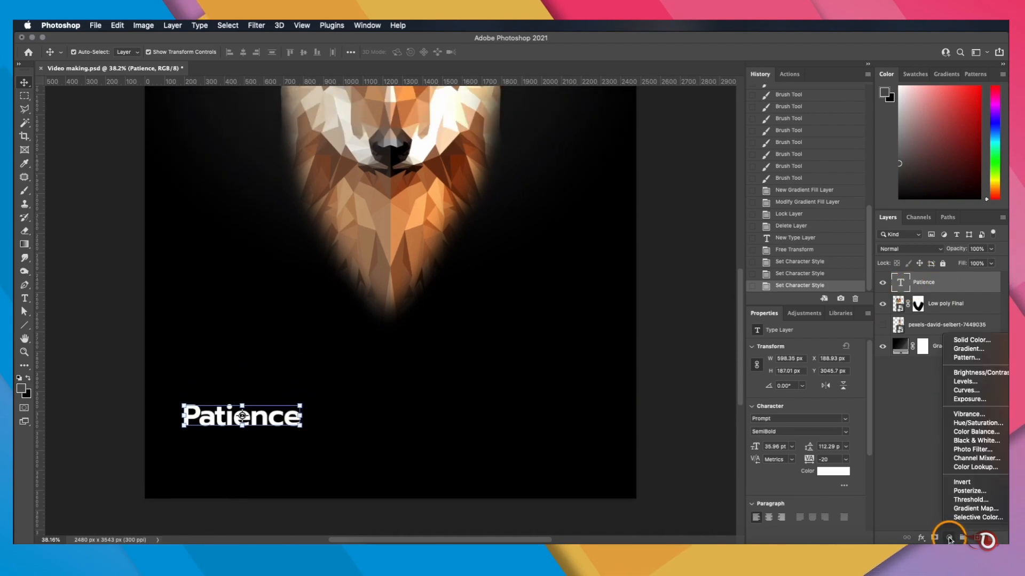
click(942, 350)
click(945, 297)
alt+click(899, 302)
Step: Edit the text gradient and set its first colour stop to a rust-brown sampled from the wolf's face
double_click(903, 282)
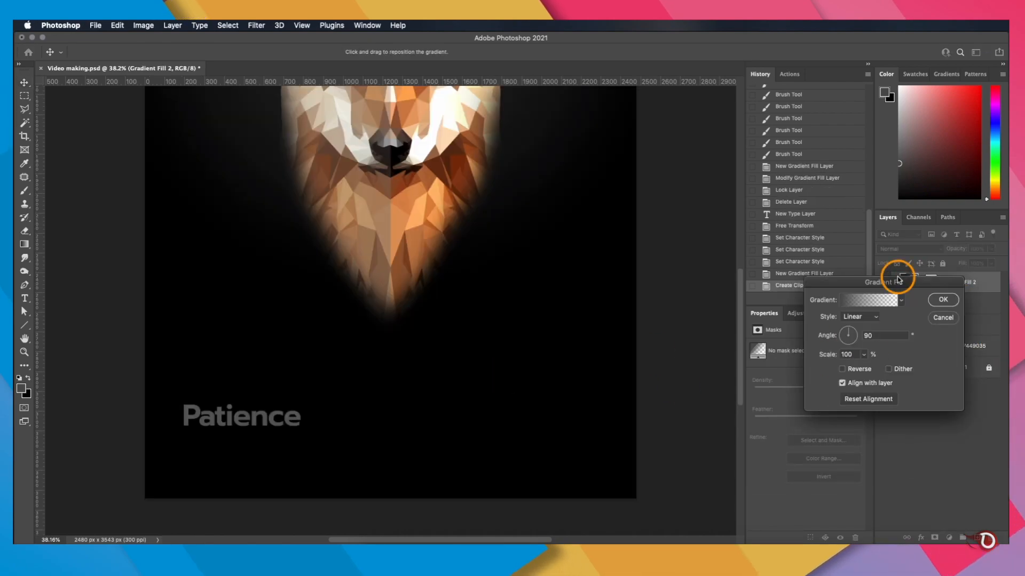
drag(899, 280, 775, 265)
drag(434, 289, 496, 341)
click(744, 288)
double_click(741, 342)
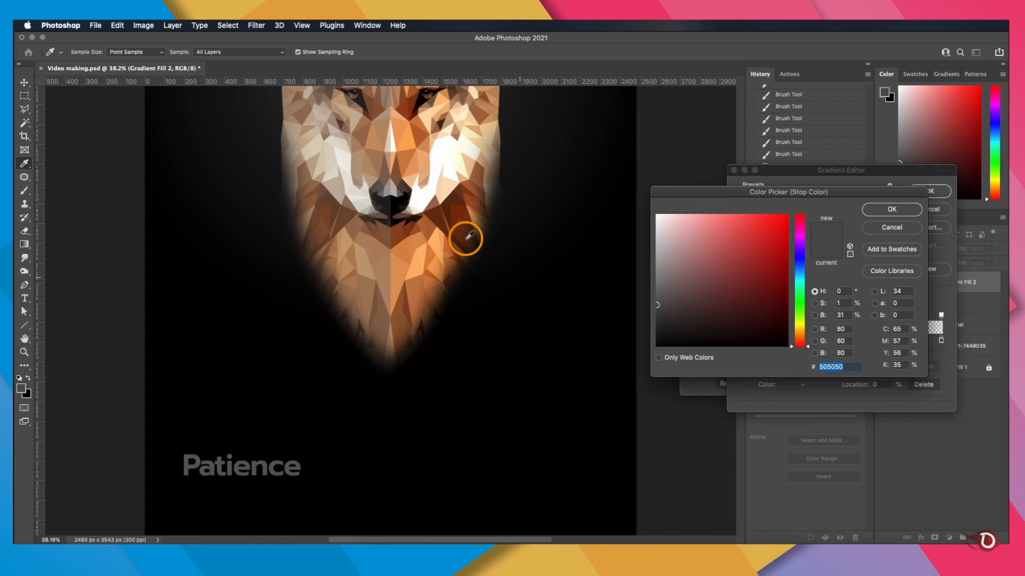
click(404, 106)
click(908, 214)
Step: Make the text gradient's end stop fully opaque and give it the off-white e9e9e1 sampled from the wolf
click(938, 320)
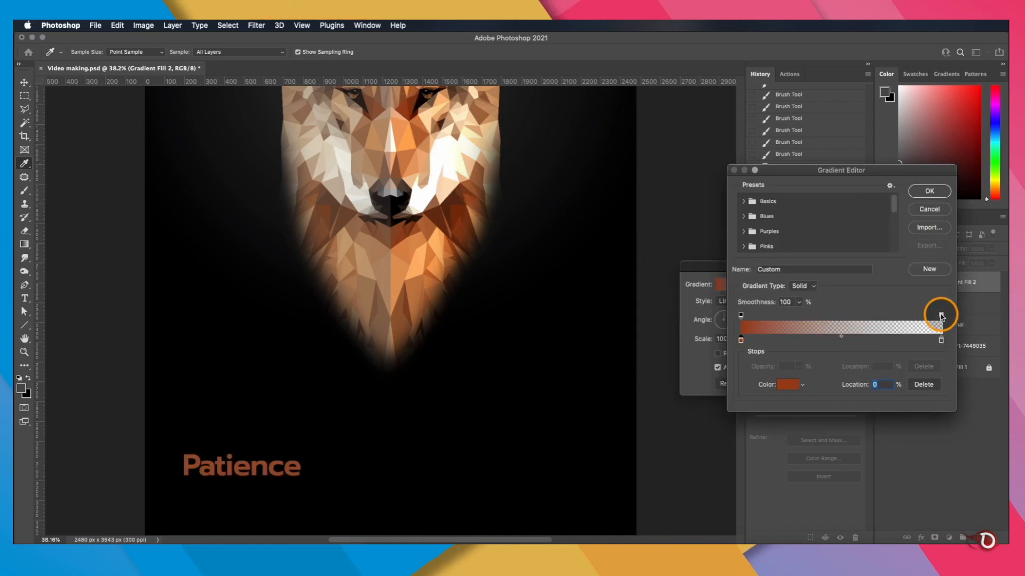
click(790, 385)
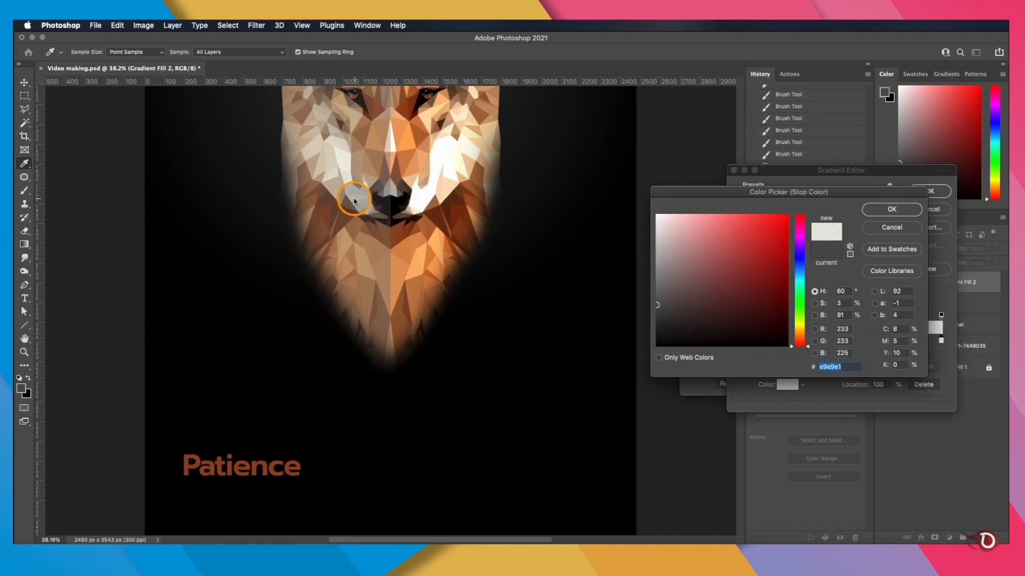
click(899, 211)
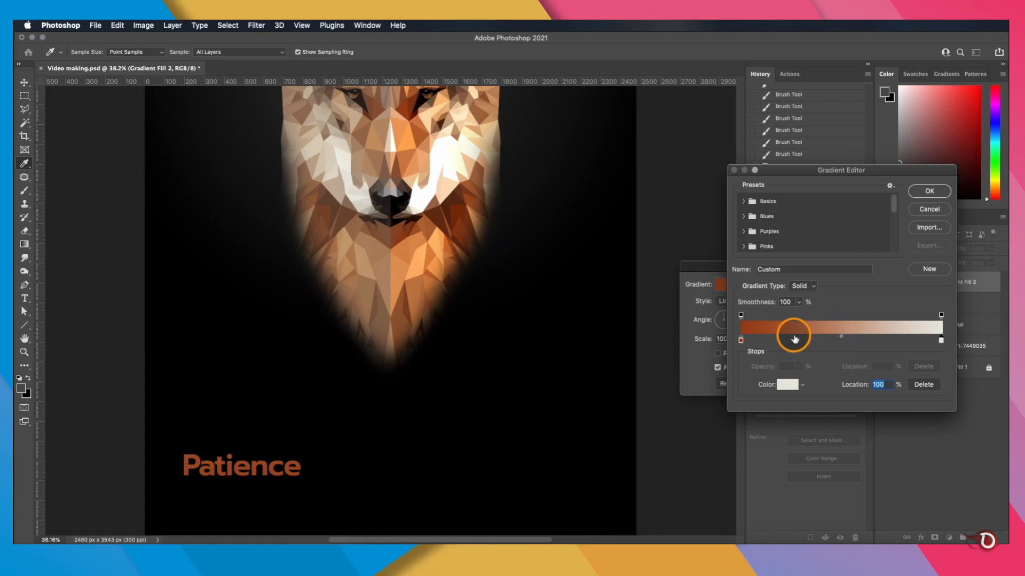
Step: Add a colour stop at 26% and set it to the orange ee9f5f sampled from the wolf's nose bridge
click(794, 340)
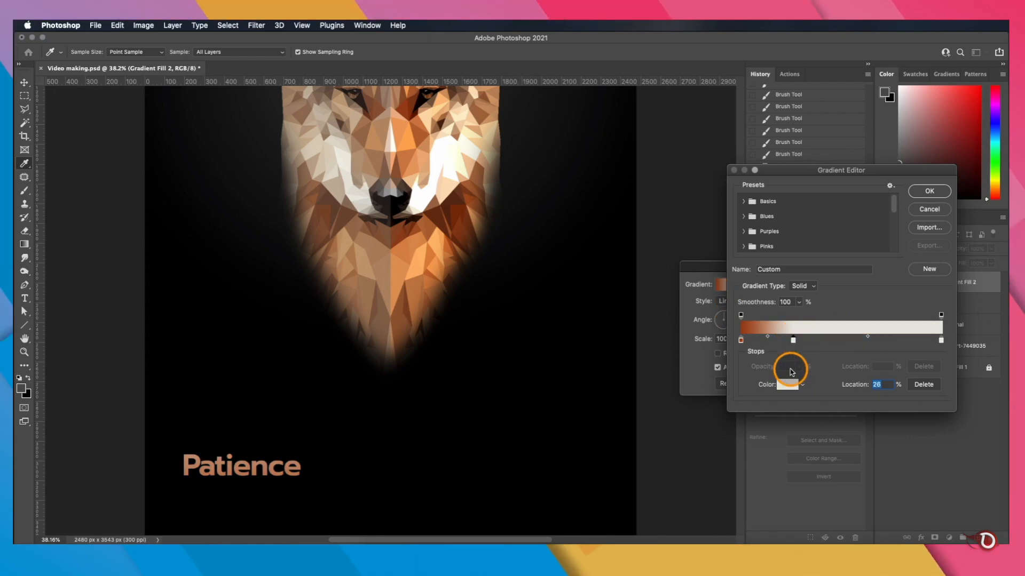
click(787, 385)
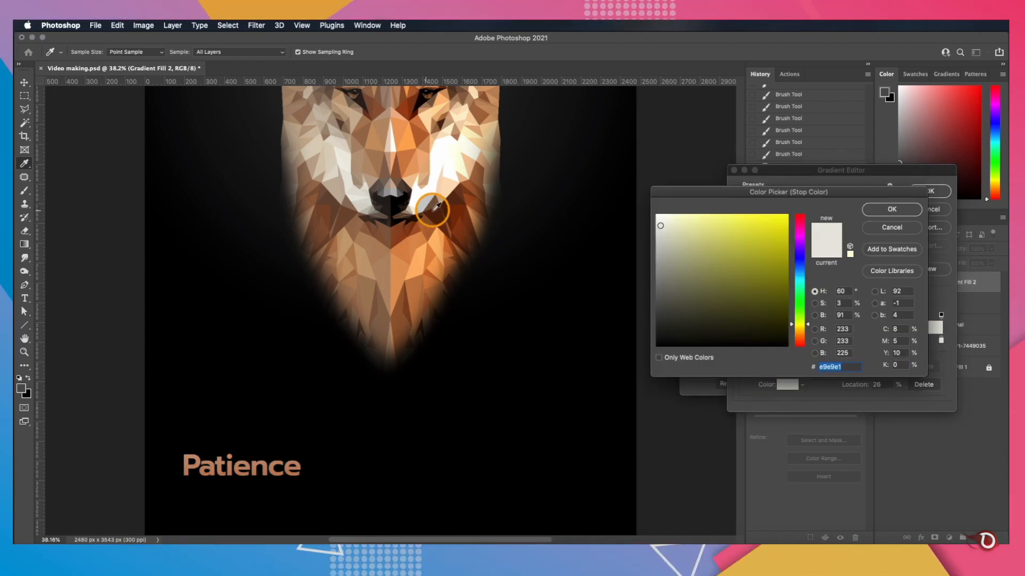
click(404, 129)
click(890, 210)
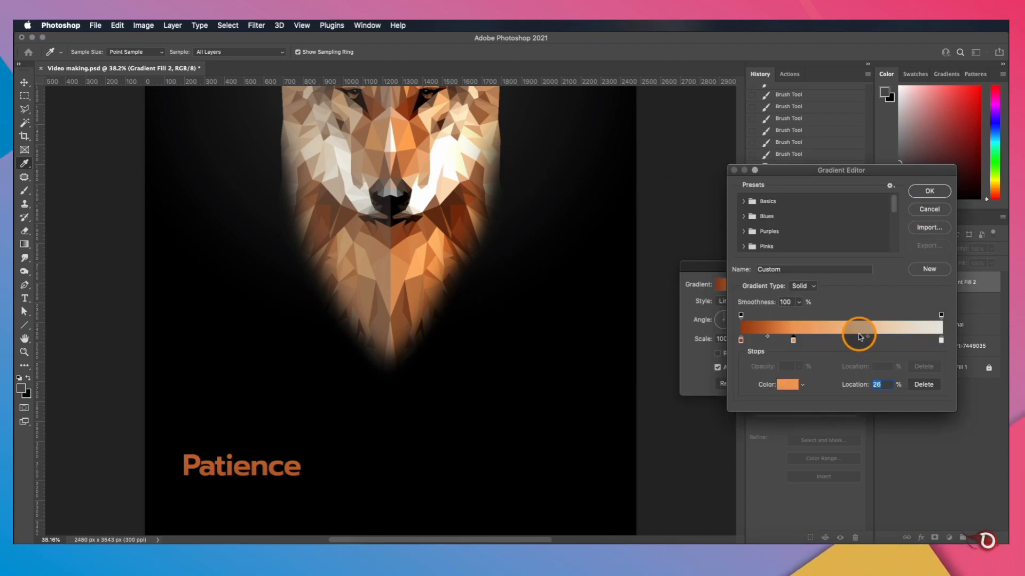
Step: Add a light peach stop sampled from the wolf's cheek, shift the orange stop slightly inward and the peach one to 61%, and accept the gradient
click(787, 385)
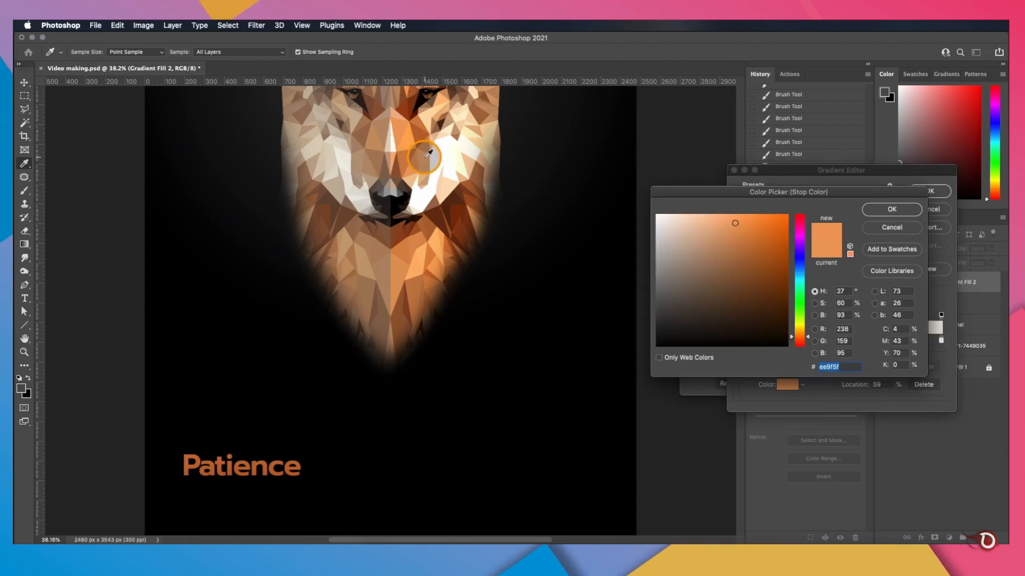
click(448, 168)
click(907, 209)
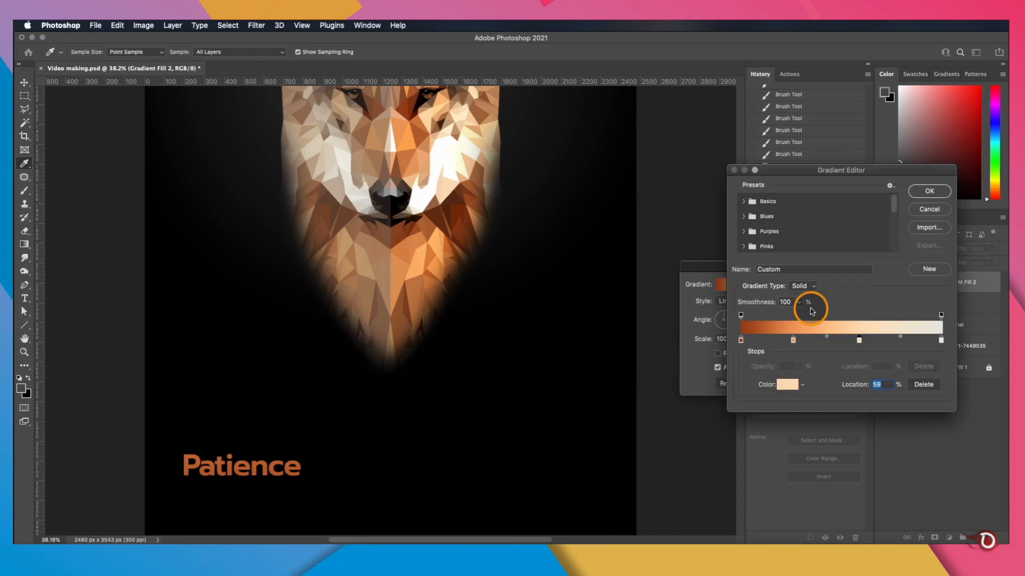
drag(795, 339, 845, 342)
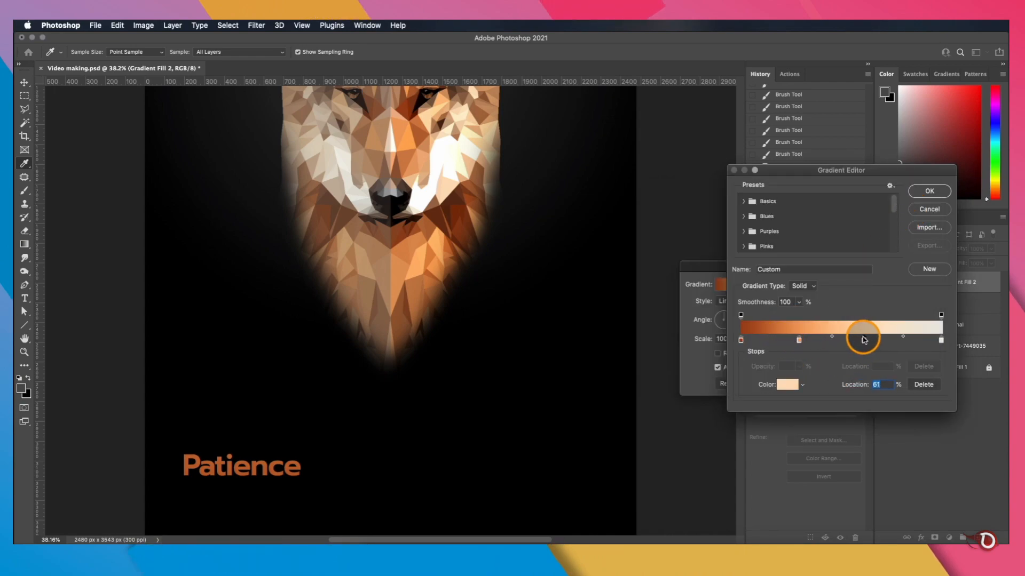
click(929, 191)
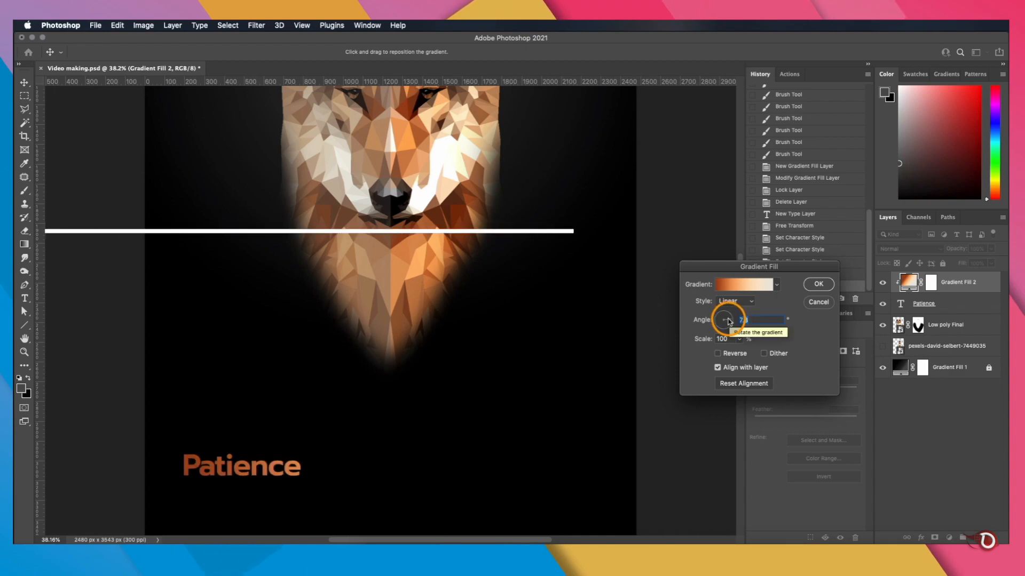
Step: Set the title gradient's angle to 10.41°, fine-tune its orange colour stop, and accept the gradient fill
drag(729, 322, 730, 320)
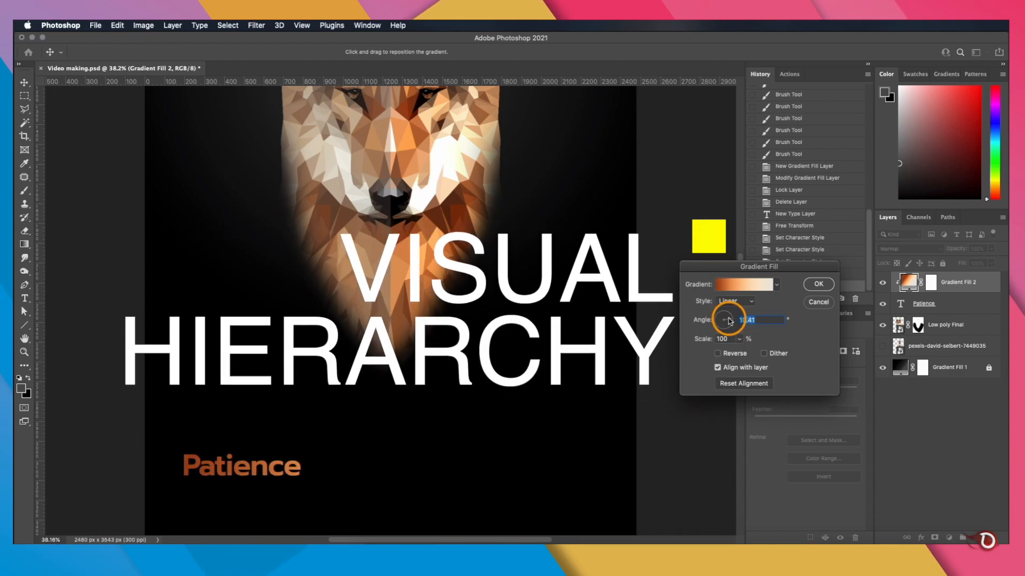
click(739, 285)
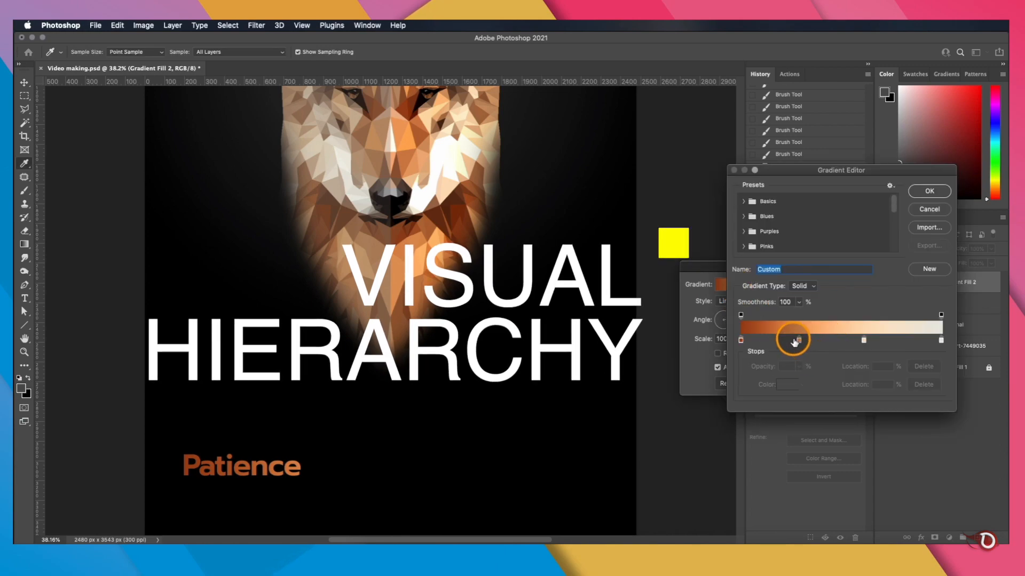
drag(799, 339, 801, 339)
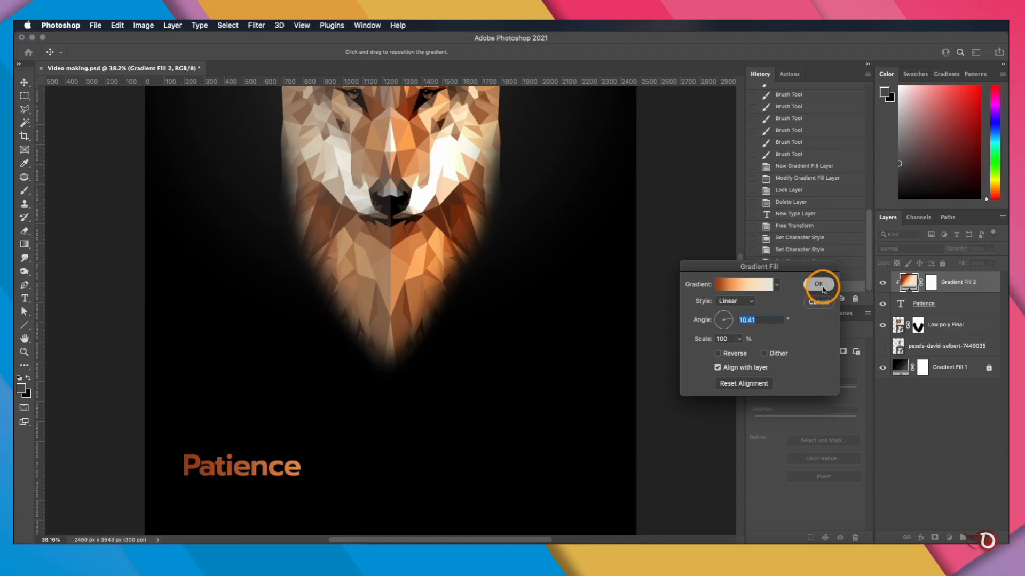
click(818, 285)
scroll(438, 387, down, 5)
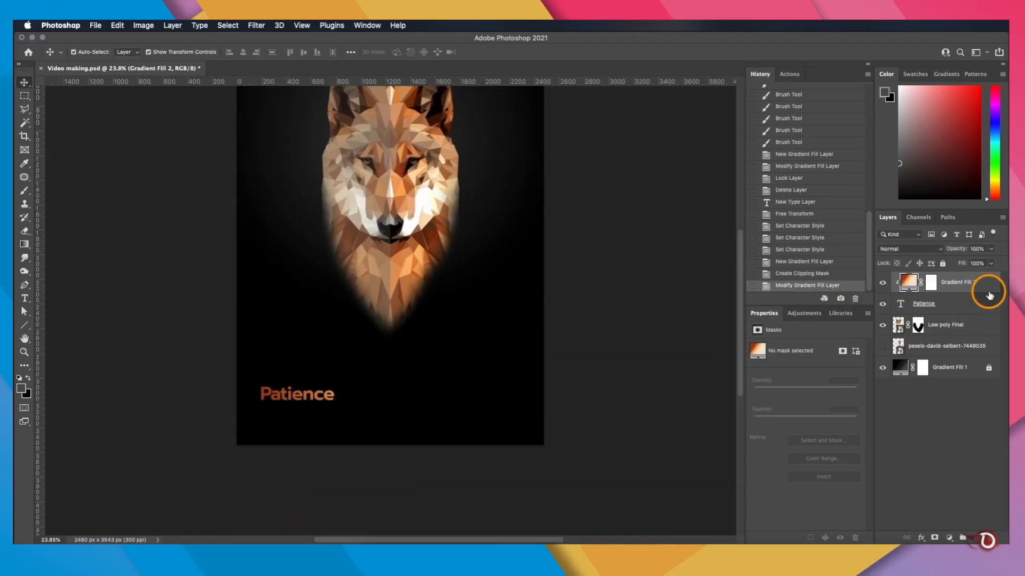
scroll(247, 401, up, 6)
scroll(247, 400, down, 5)
drag(325, 366, 440, 373)
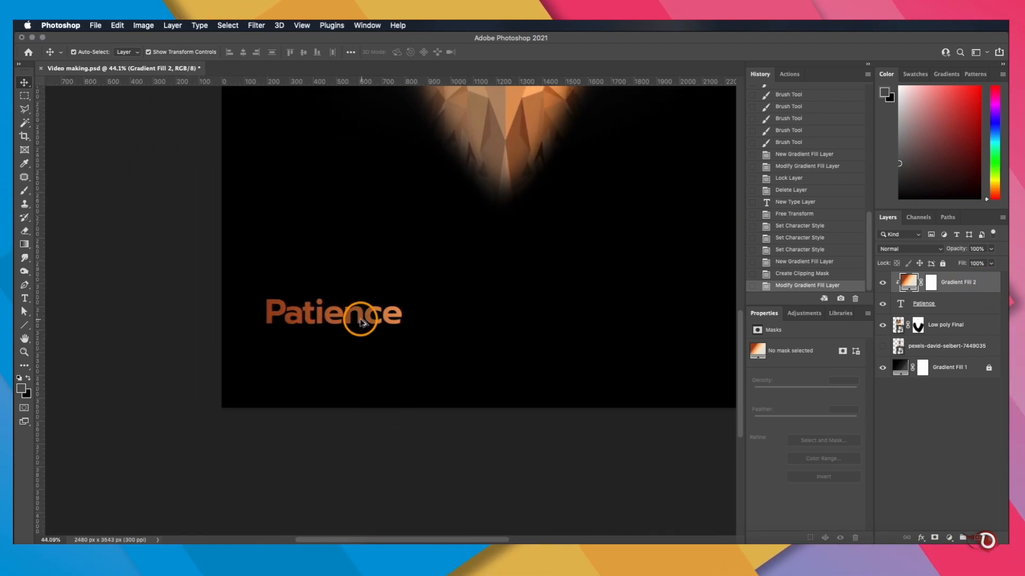
drag(362, 334, 353, 305)
key(super+z)
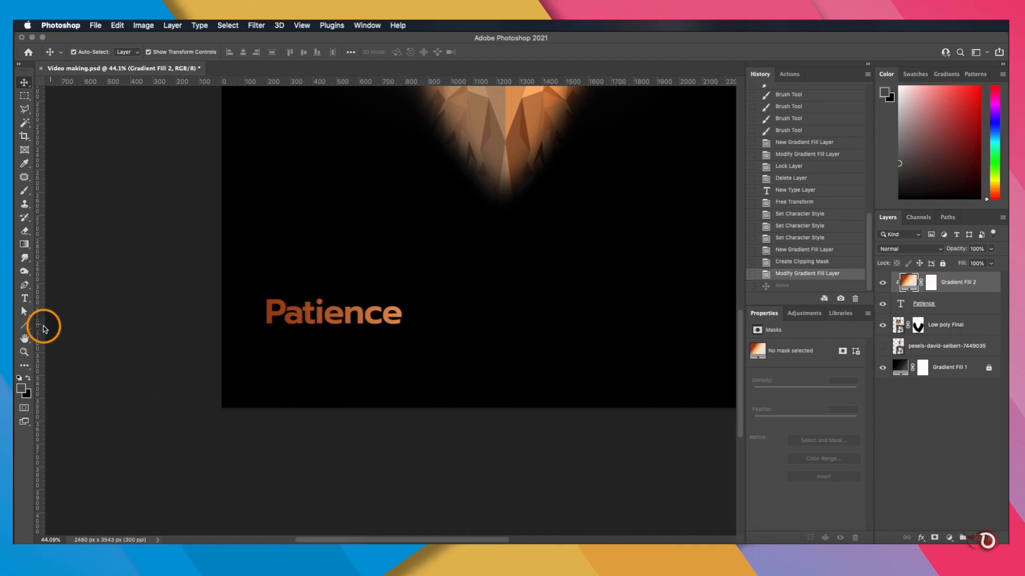
Step: Add a white text line reading "/ noun /" just below the "Patience" title
click(25, 298)
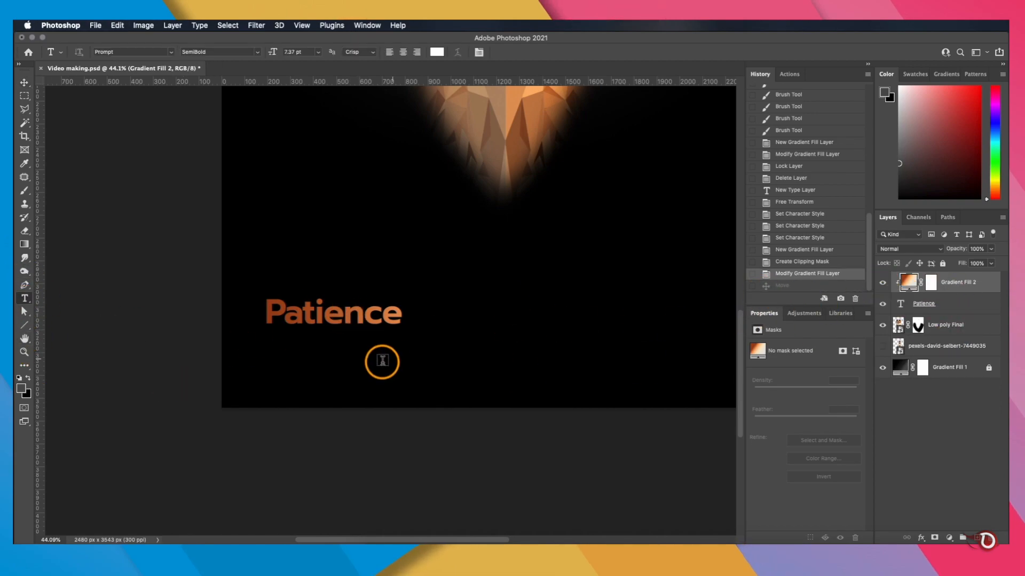
click(286, 344)
key(BackSpace)
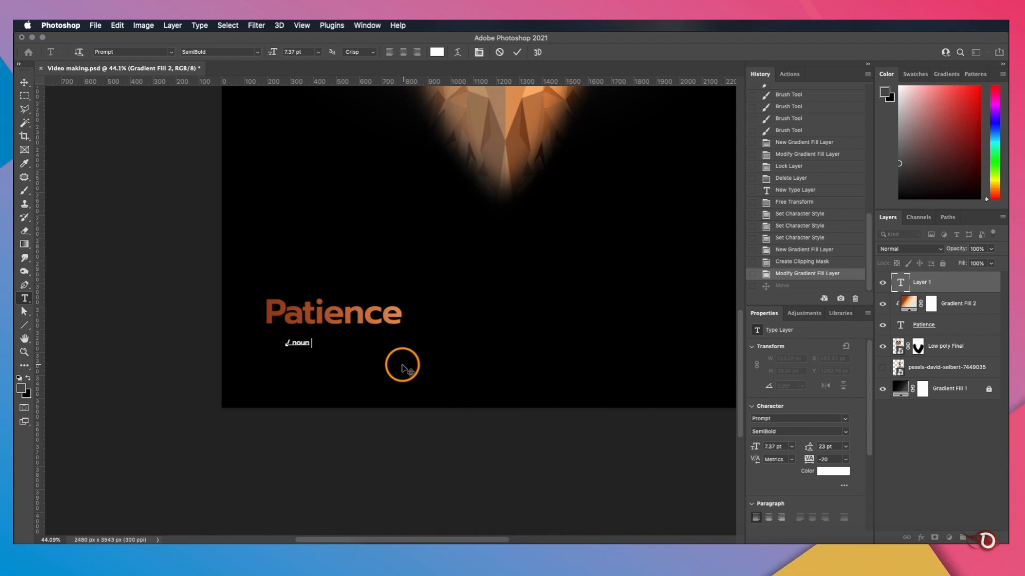
click(516, 52)
Step: Set the "/ noun /" text to 12 pt and move it up close under the title's left edge
scroll(320, 347, up, 4)
click(24, 83)
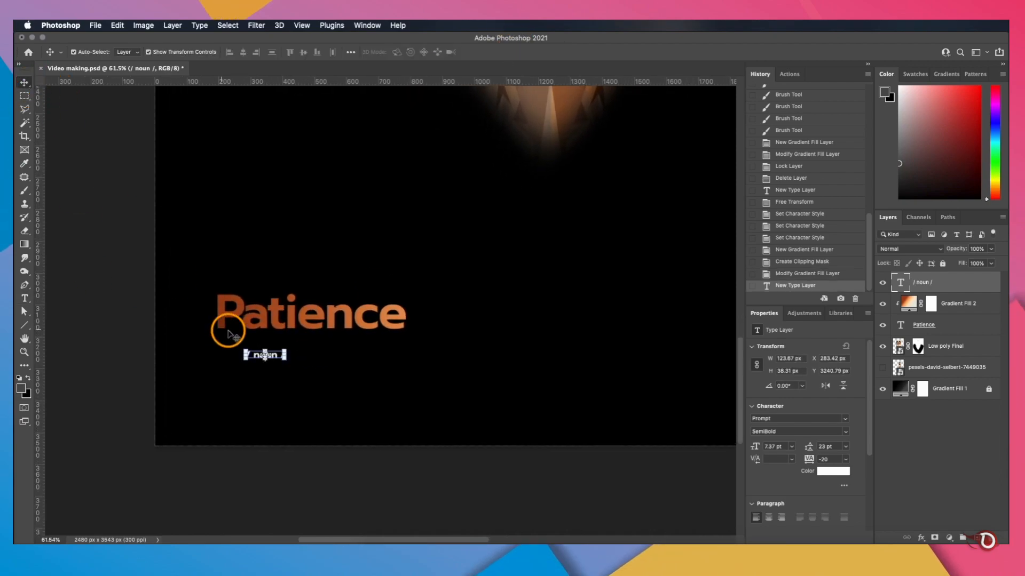
drag(755, 447, 764, 447)
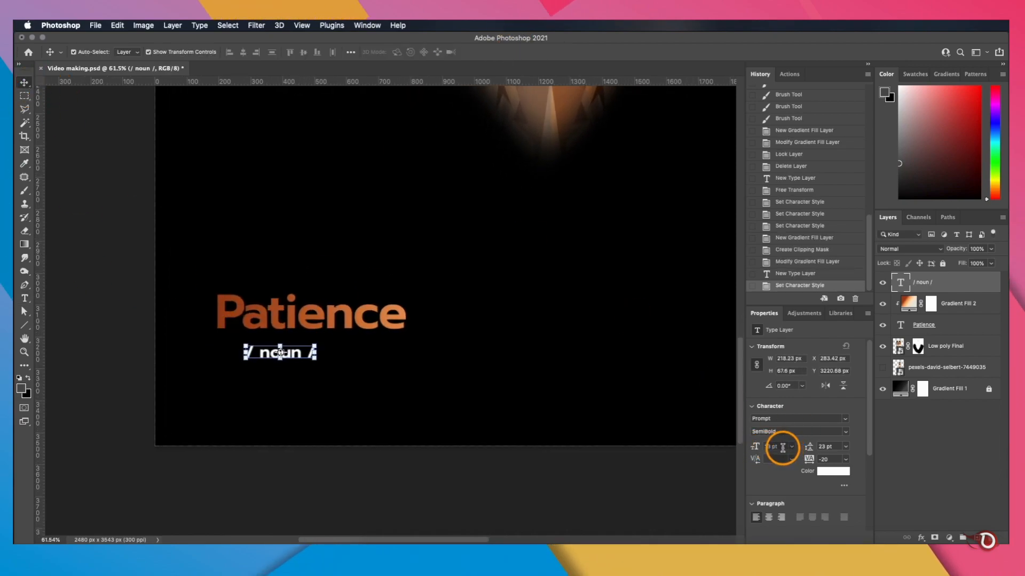
key(Tab)
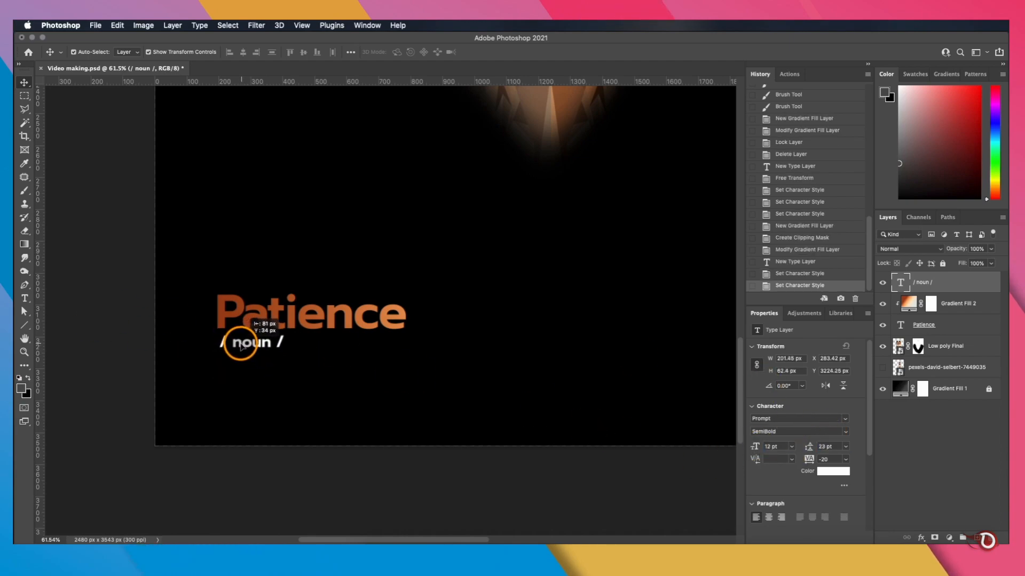
drag(242, 347, 242, 347)
click(345, 369)
scroll(366, 336, up, 1)
scroll(366, 336, down, 5)
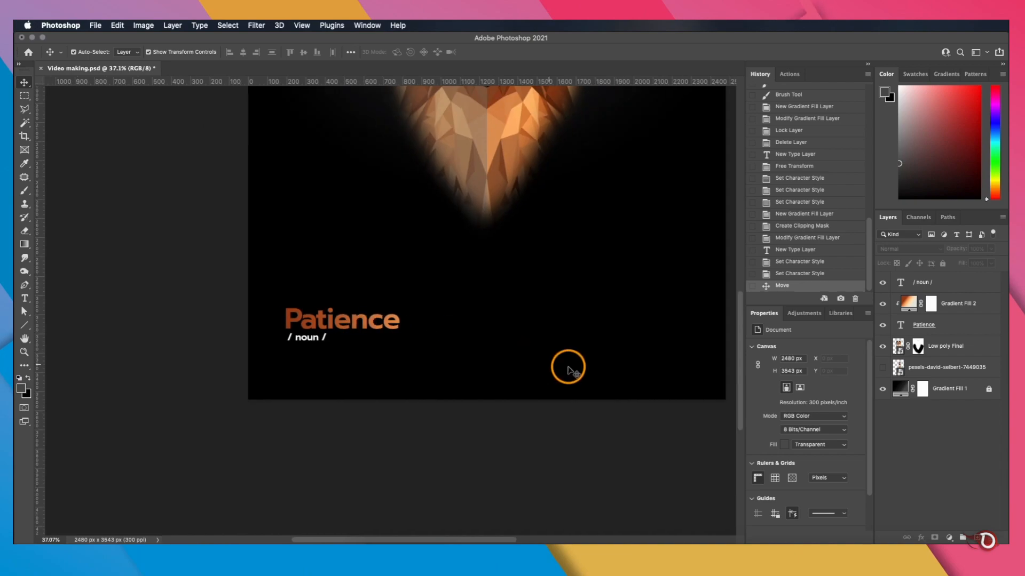
Step: Use the Line tool with a white fill to draw a horizontal line about 2151 px long beneath "/ noun /"
drag(594, 358, 552, 369)
key(u)
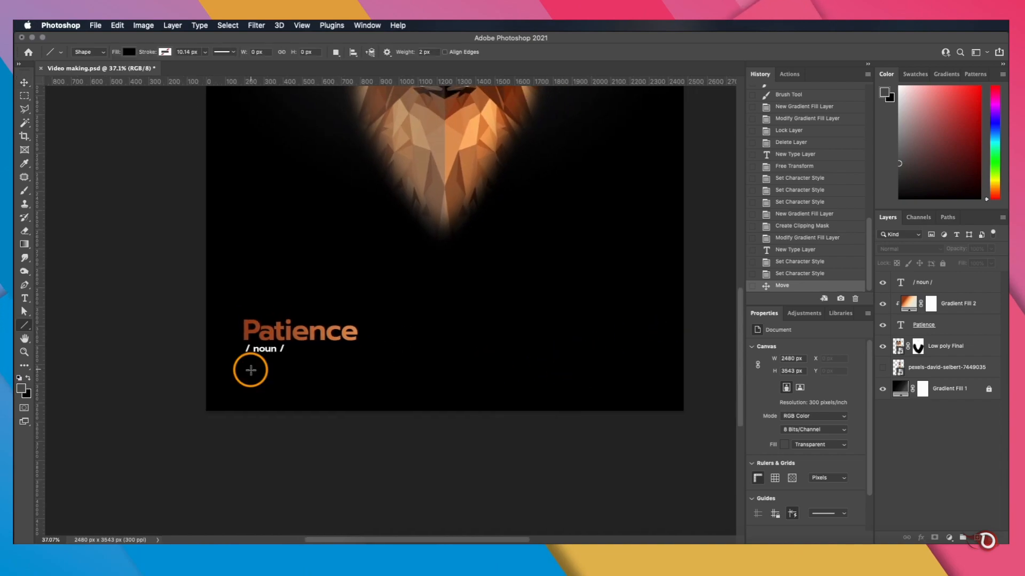
right_click(31, 329)
click(76, 364)
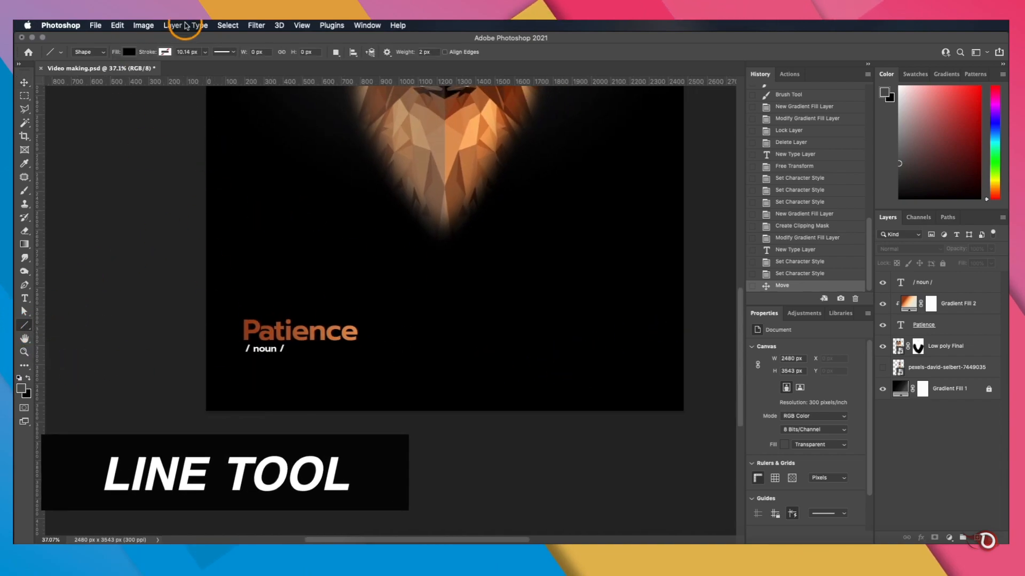
click(128, 52)
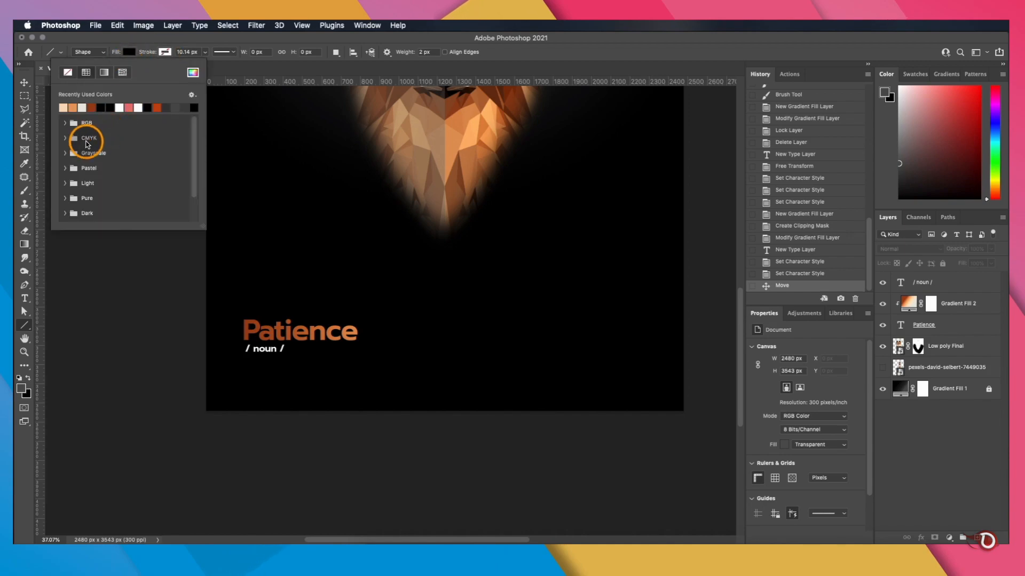
click(128, 55)
key(super+plus)
drag(567, 428, 479, 439)
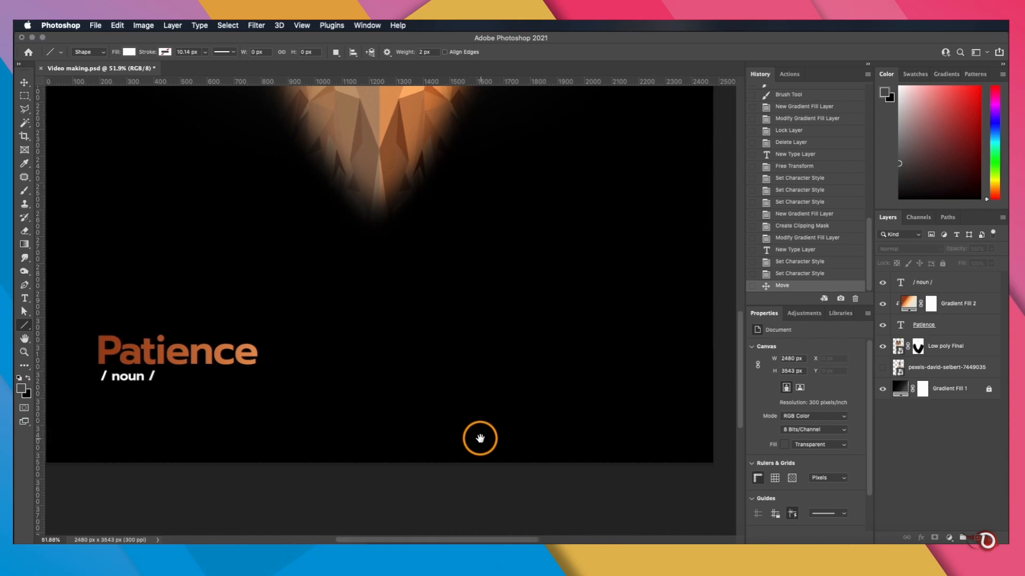
drag(163, 399, 672, 388)
Step: Thicken the white line slightly and deselect it
scroll(507, 450, up, 1)
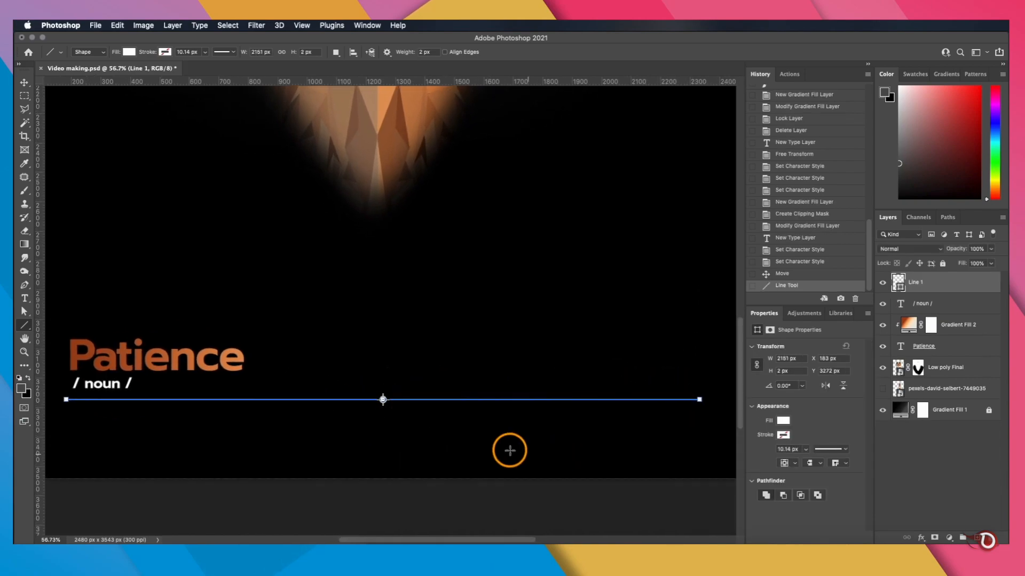
scroll(507, 450, left, 2)
drag(429, 380, 428, 382)
key(v)
click(512, 310)
scroll(453, 303, down, 5)
scroll(453, 302, up, 4)
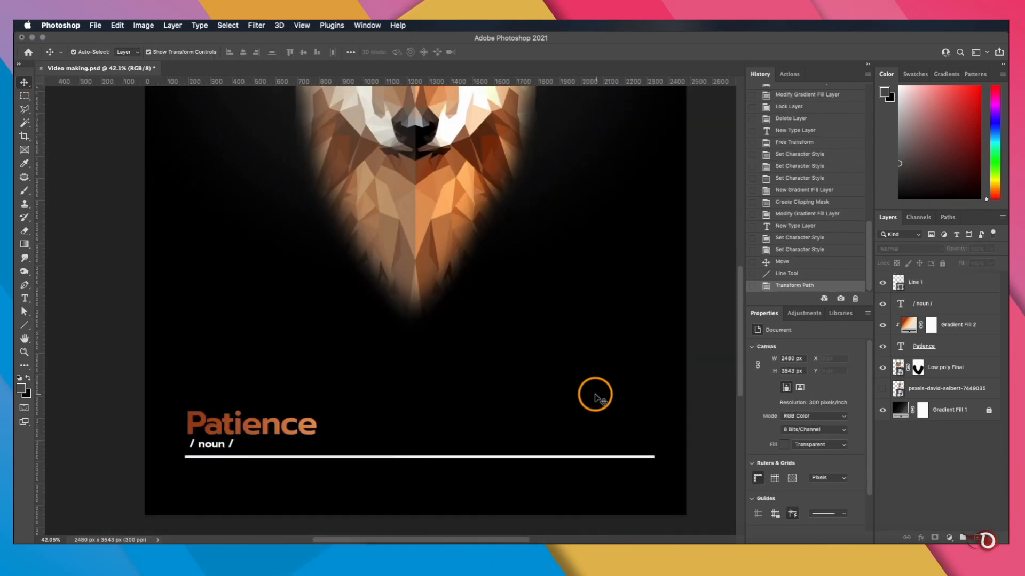
Step: With the Pen tool in Path mode, draw a closed rectangular path below the right part of the line
scroll(521, 454, down, 1)
click(26, 288)
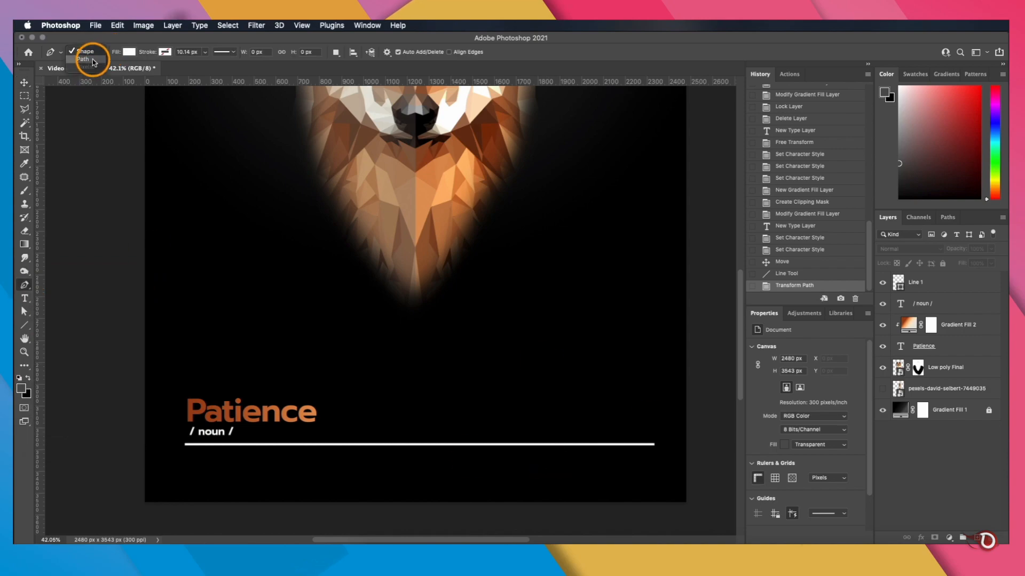
click(507, 452)
click(652, 452)
click(653, 485)
click(507, 486)
click(507, 452)
Step: Turn the rectangular path into a text area, widen it to the left, and set its text to 9 pt with 12 pt leading
key(t)
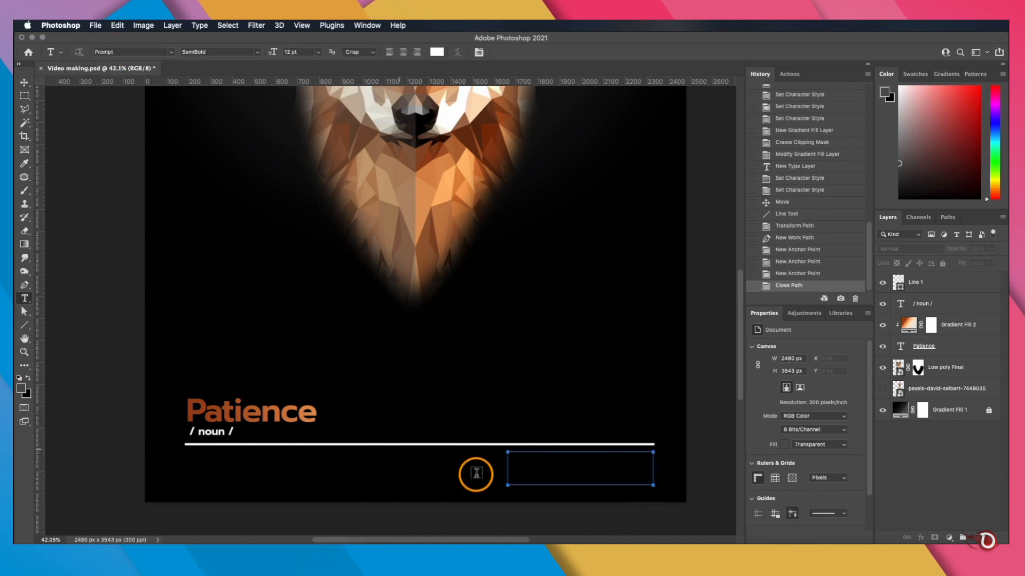
click(572, 469)
drag(494, 470, 442, 469)
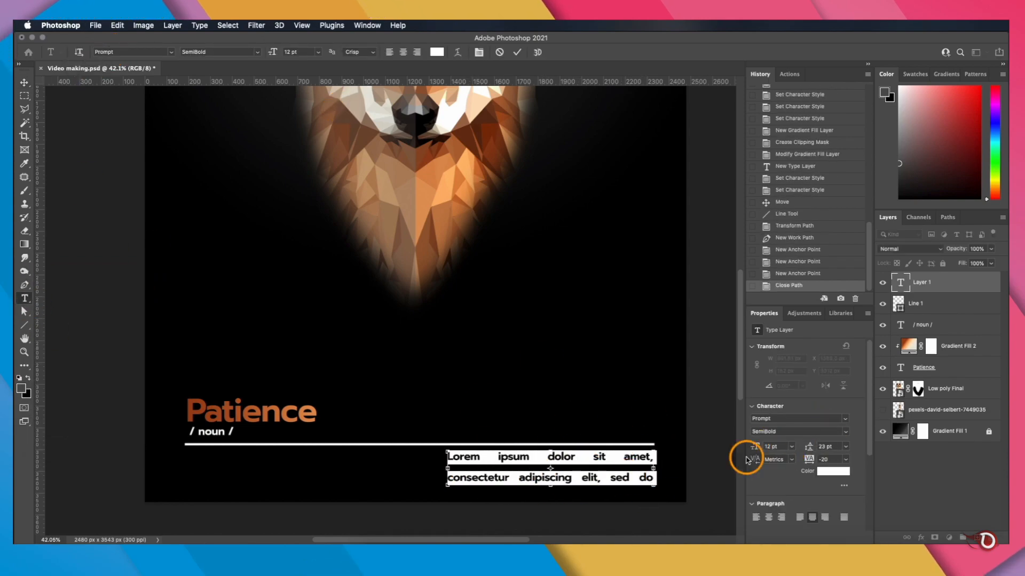
drag(755, 447, 800, 448)
click(845, 447)
click(804, 451)
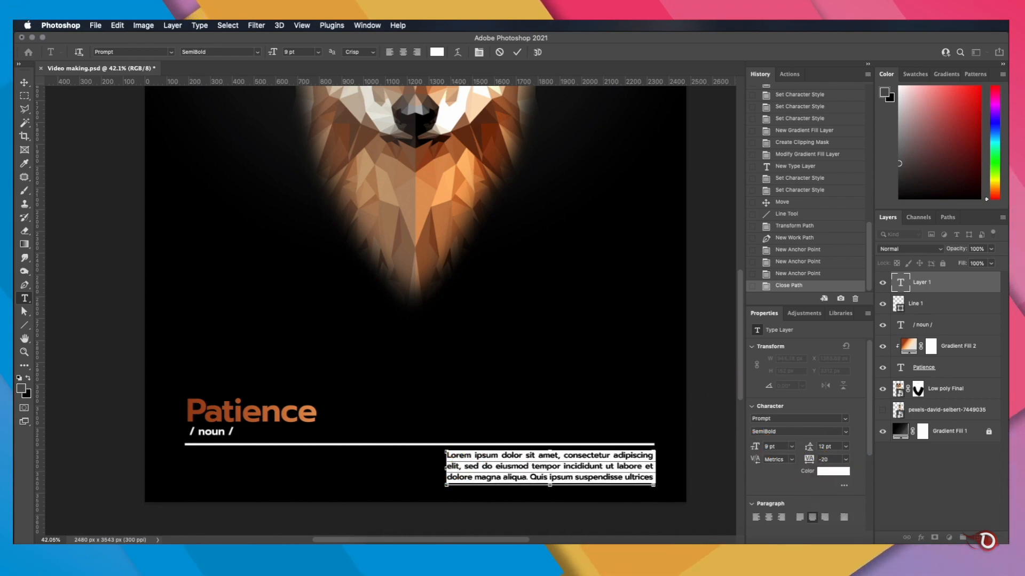
Step: Replace the placeholder with "Patience is simply not the ability to wait, its how we behave while waiting." and justify it with the last line right
text(Patience is simply no)
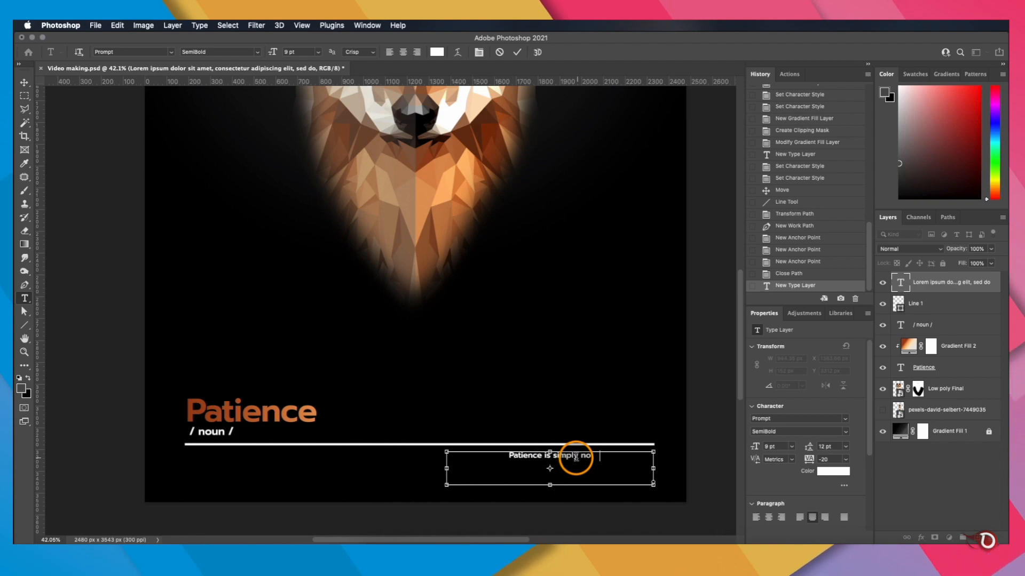
text(t the ability to wait, its how we behave while waiting.)
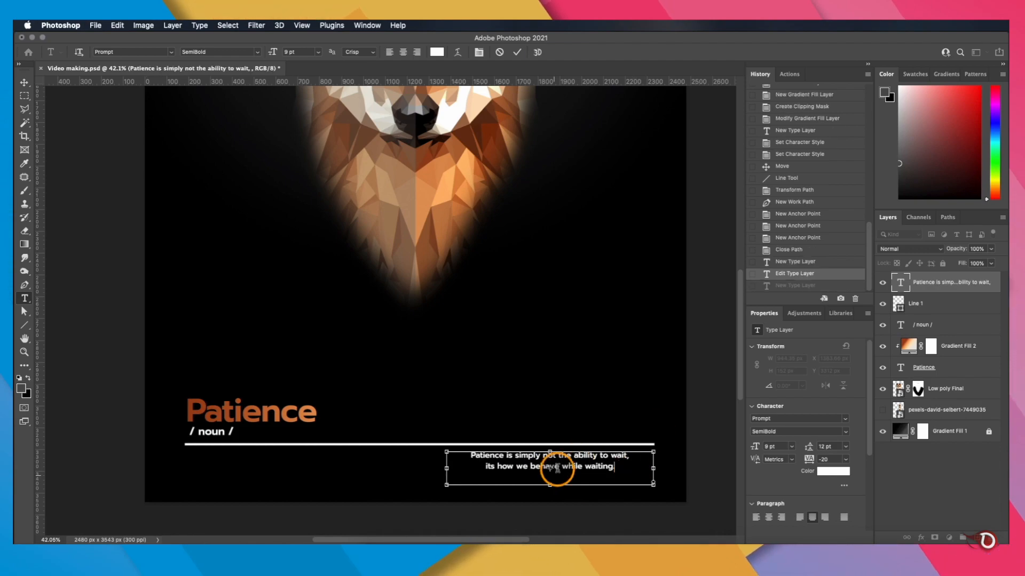
key(super+a)
click(824, 518)
Step: Shrink the quote's text box around its two lines, set the font to Prompt Light at 10 pt, and commit the text
drag(550, 485, 549, 476)
drag(446, 464, 479, 464)
click(844, 432)
click(771, 487)
drag(752, 448, 754, 448)
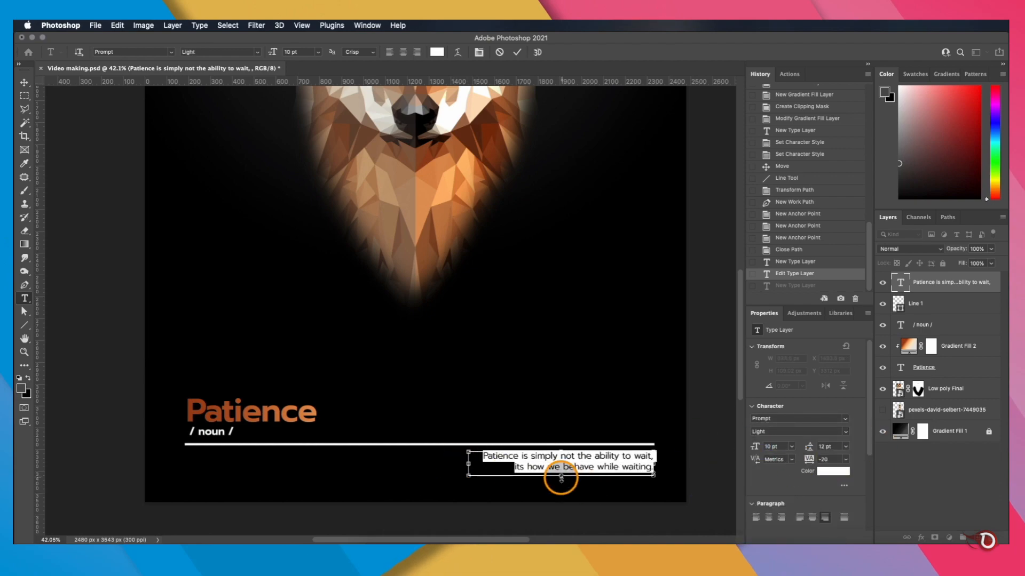
click(517, 52)
Step: Nudge the quote text slightly upward, deselect it, and check the whole poster
key(v)
click(606, 414)
scroll(606, 414, down, 2)
click(576, 446)
key(shift+Up)
click(630, 376)
scroll(569, 366, down, 5)
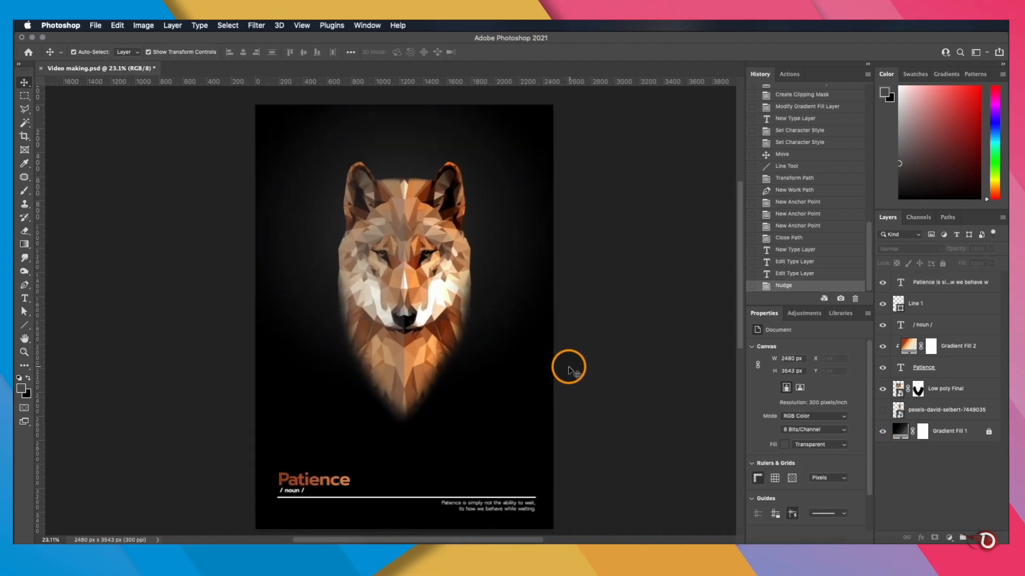
scroll(569, 367, up, 1)
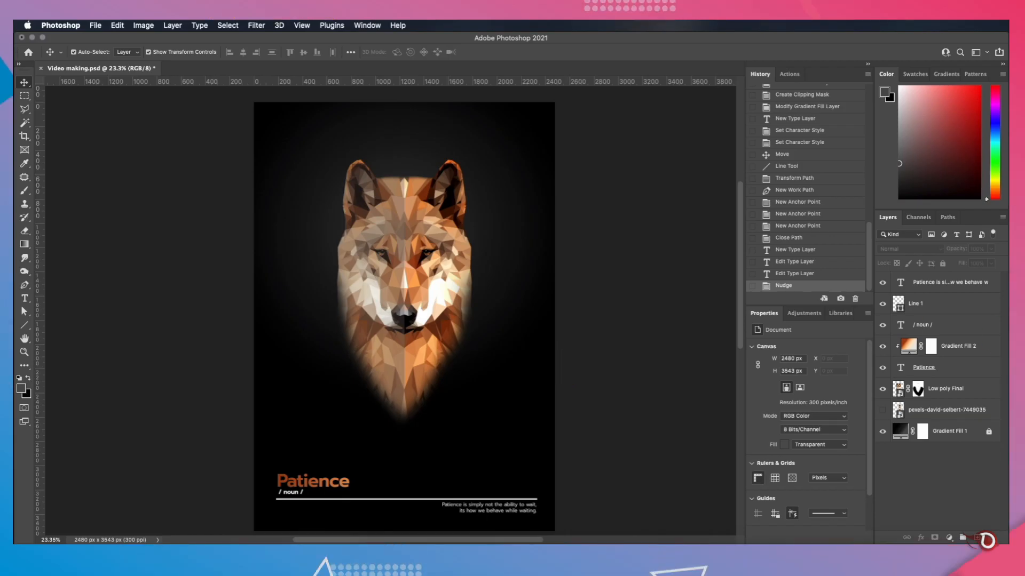